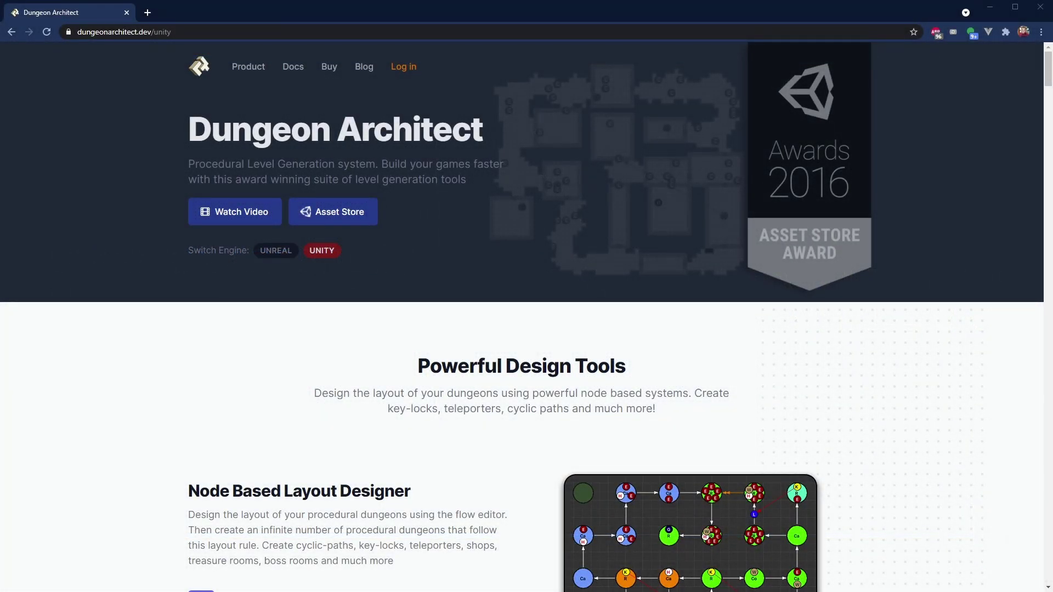
Look through the design tools section of the Dungeon Architect product page for Unity.
scroll(127, 463, "down", 2)
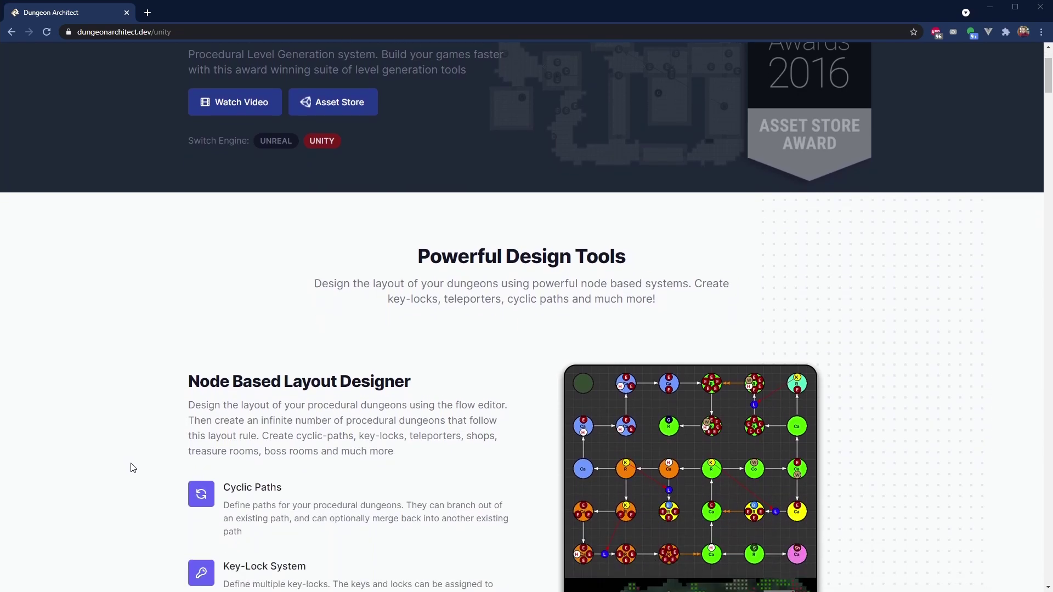
scroll(133, 466, "down", 4)
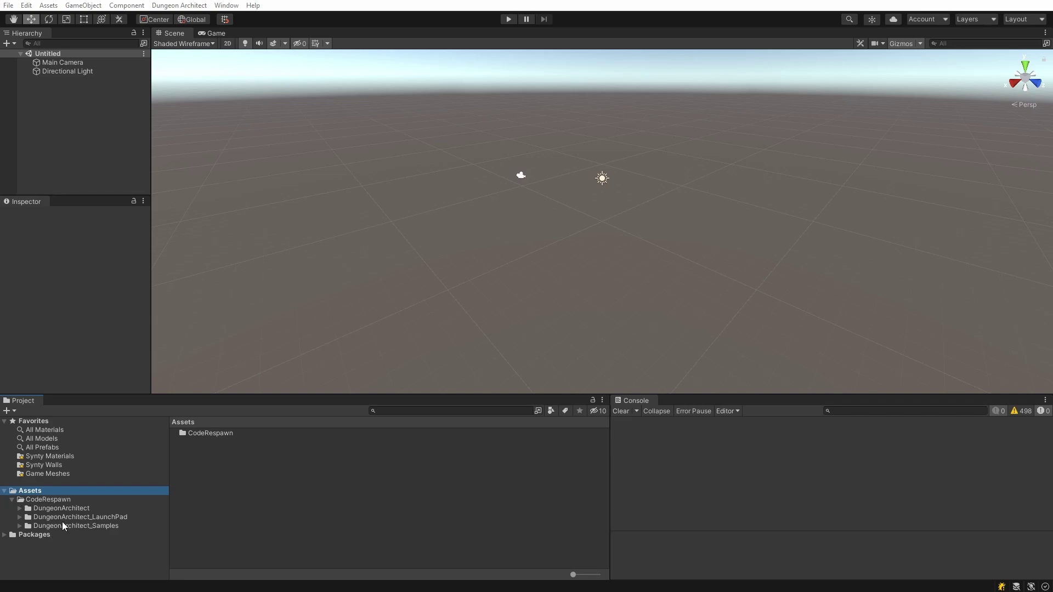
Switch to Unity, open the Dungeon Architect Launch Pad and reposition its window.
left_click(179, 5)
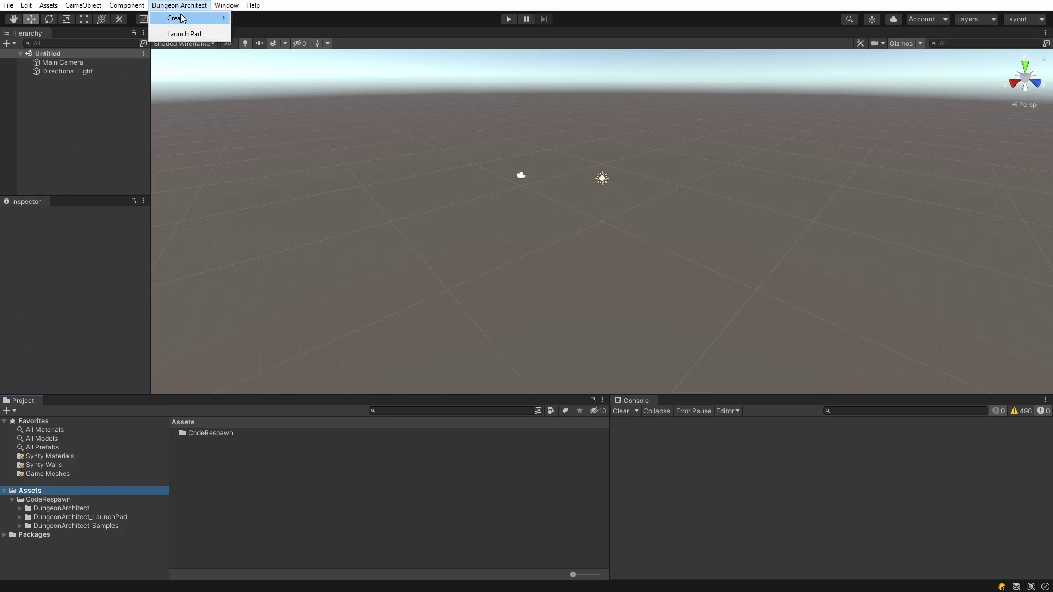
left_click(200, 36)
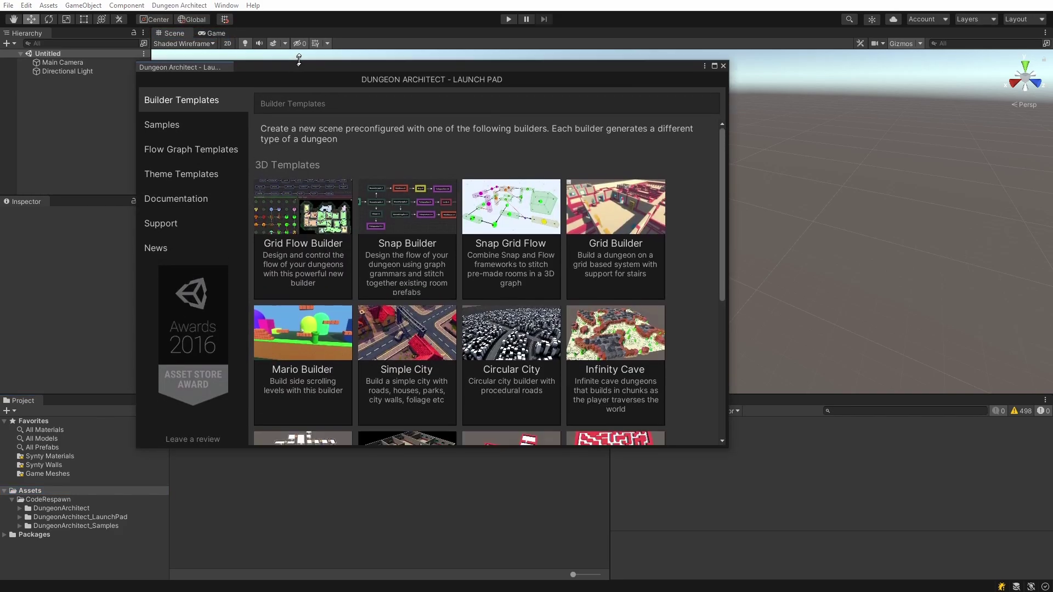
left_click_drag(298, 61, 288, 76)
Look through the builder templates offered in the Launch Pad.
scroll(380, 237, "down", 3)
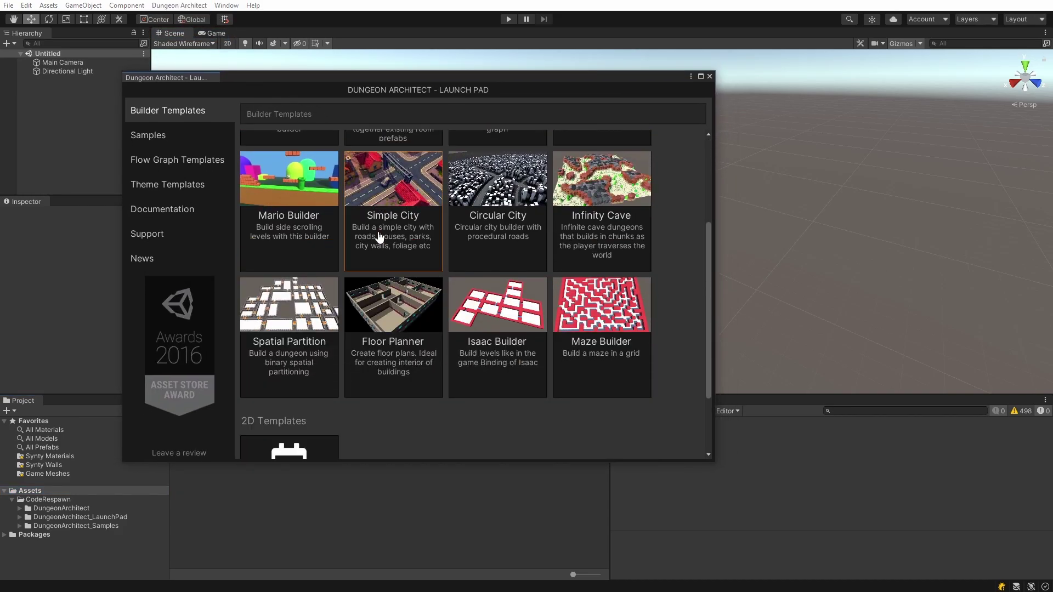
scroll(380, 237, "up", 3)
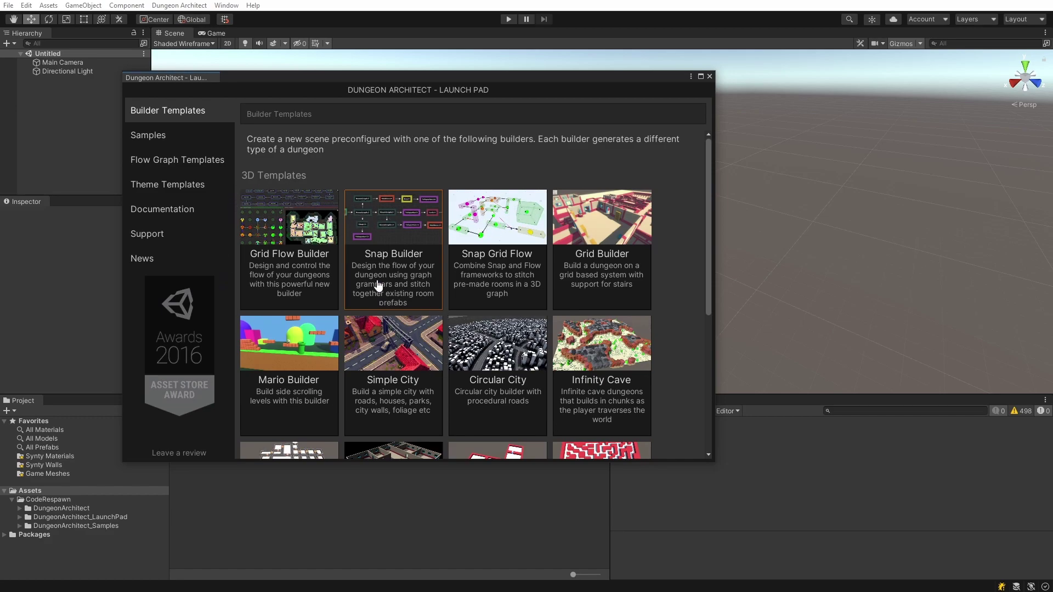
scroll(439, 268, "down", 5)
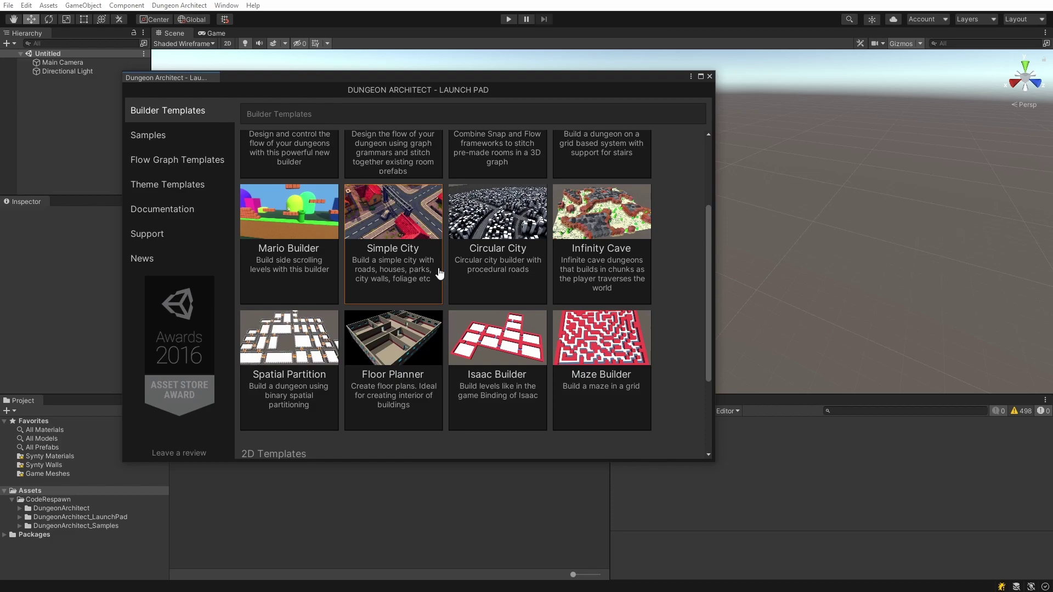
scroll(440, 273, "up", 1)
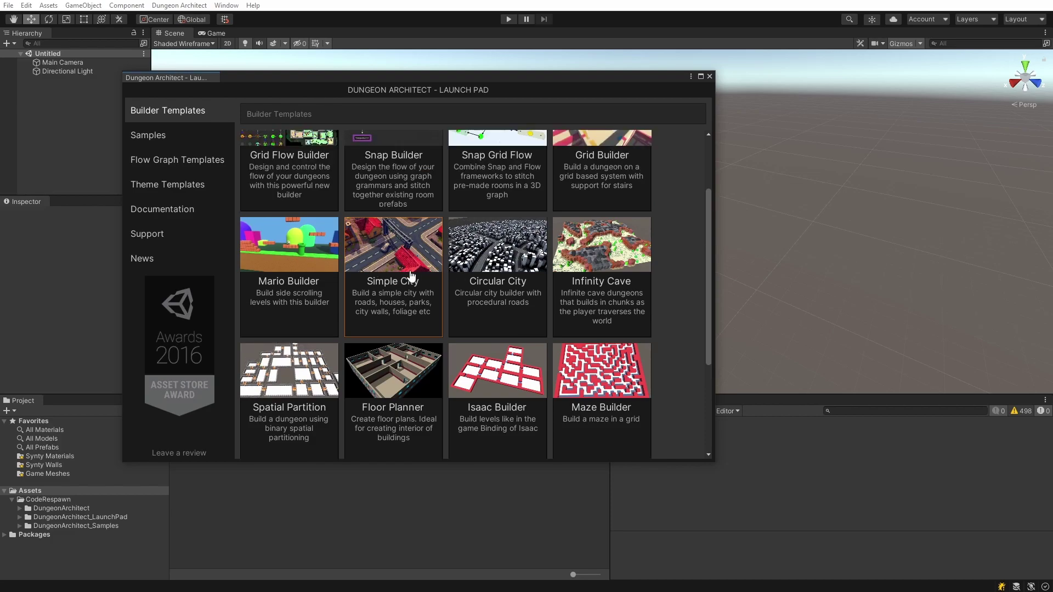
scroll(411, 275, "up", 2)
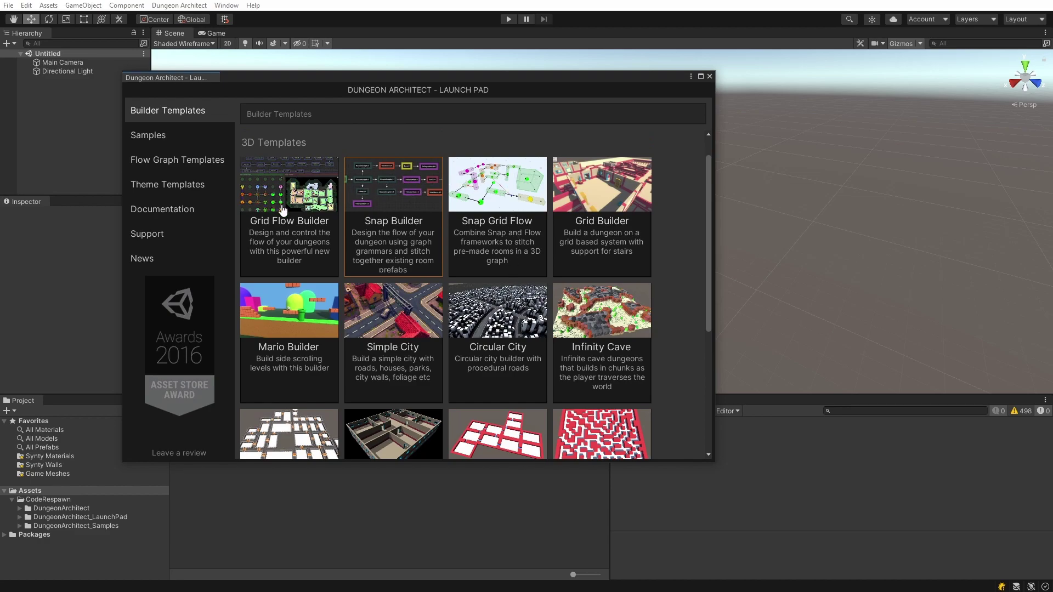
scroll(324, 222, "up", 1)
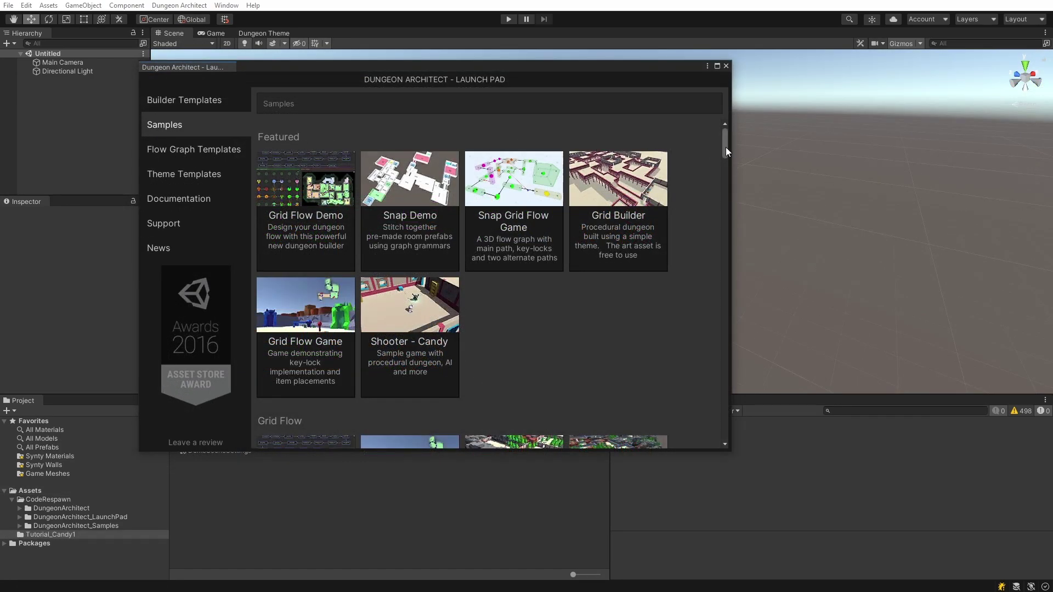
Open the Grid Flow Game sample's details from the featured samples and reveal its scene folder in the project.
mouse_move(726, 147)
left_mouse_down()
mouse_move(686, 272)
mouse_move(681, 406)
mouse_move(699, 383)
mouse_move(724, 129)
left_mouse_up()
left_click(302, 324)
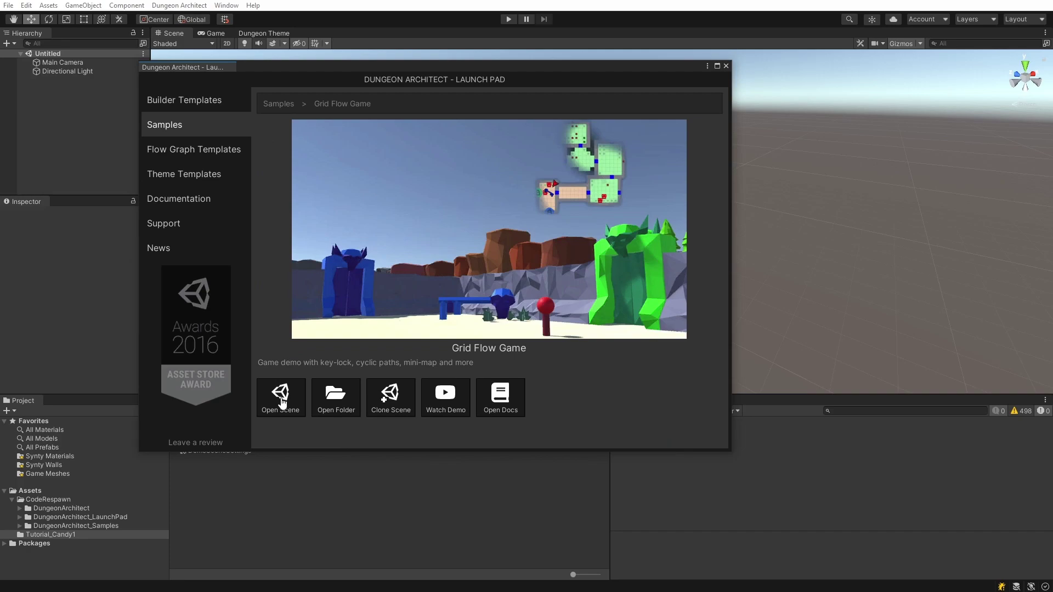
left_click(335, 403)
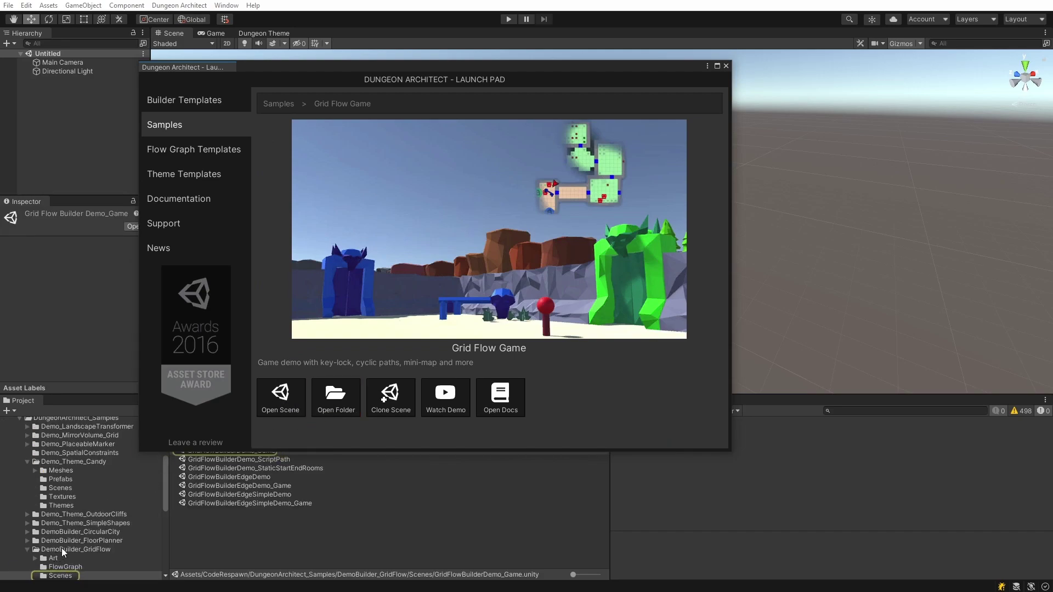
scroll(65, 546, "down", 3)
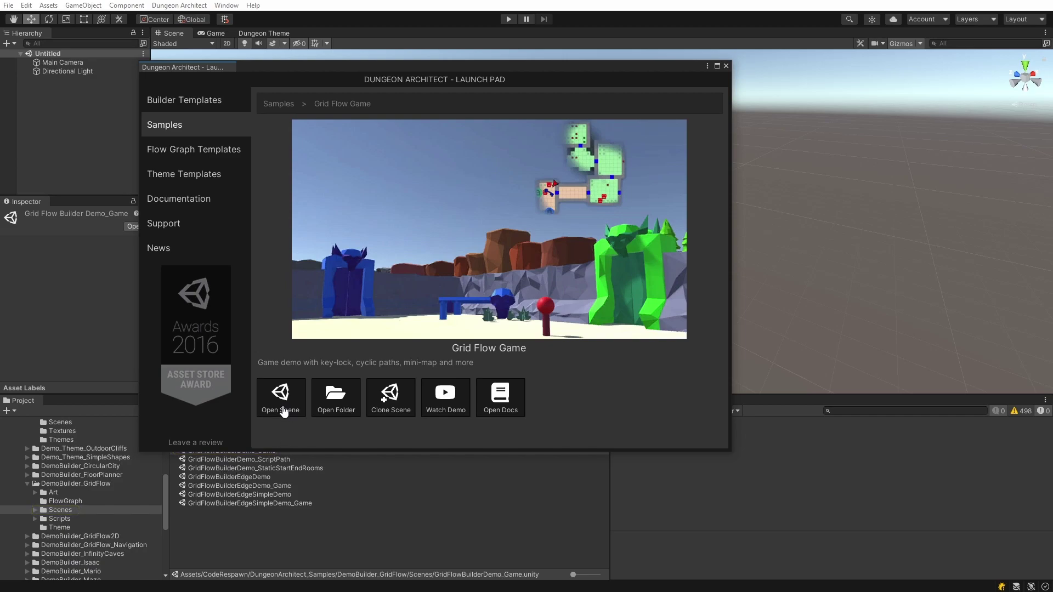
Clone the Grid Flow Game scene as GridFlowBuilderDemo_Game.unity into a new folder named GFGAme inside Assets.
left_click(396, 404)
left_click_drag(166, 487, 171, 420)
left_click(375, 400)
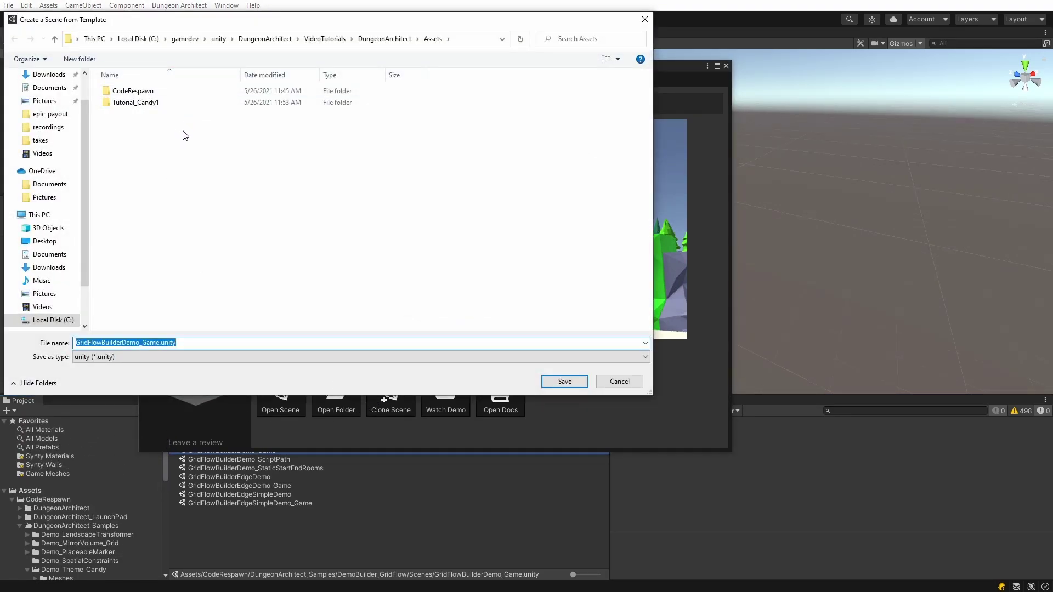
left_click(90, 59)
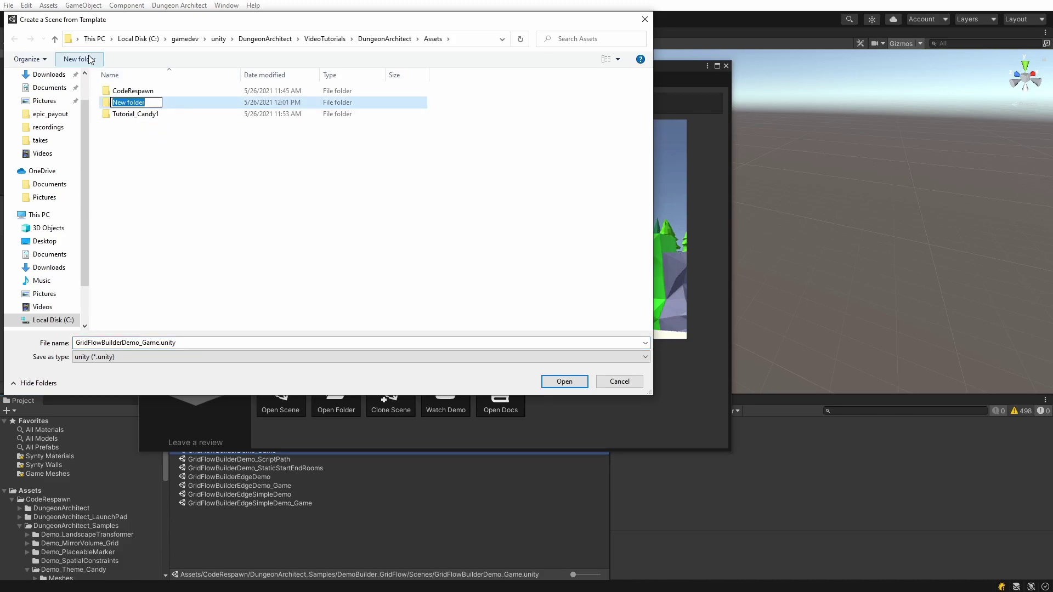
type("GFGAme")
key("Return")
key("Return")
left_click(565, 382)
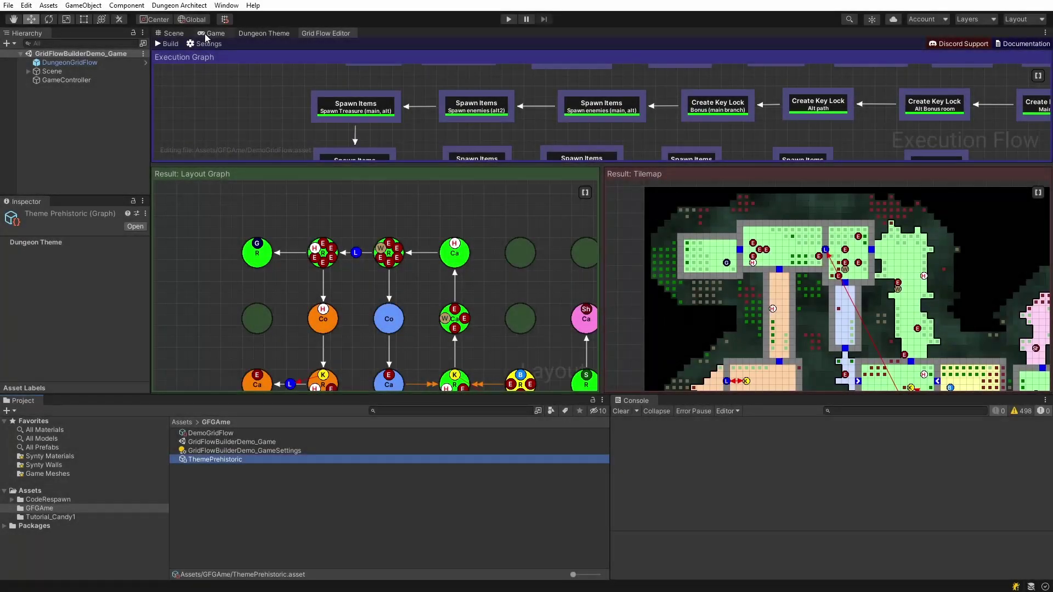
View the cloned dungeon in the scene view and start play mode.
left_click(170, 33)
right_click_drag(517, 204, 638, 144)
left_click(508, 19)
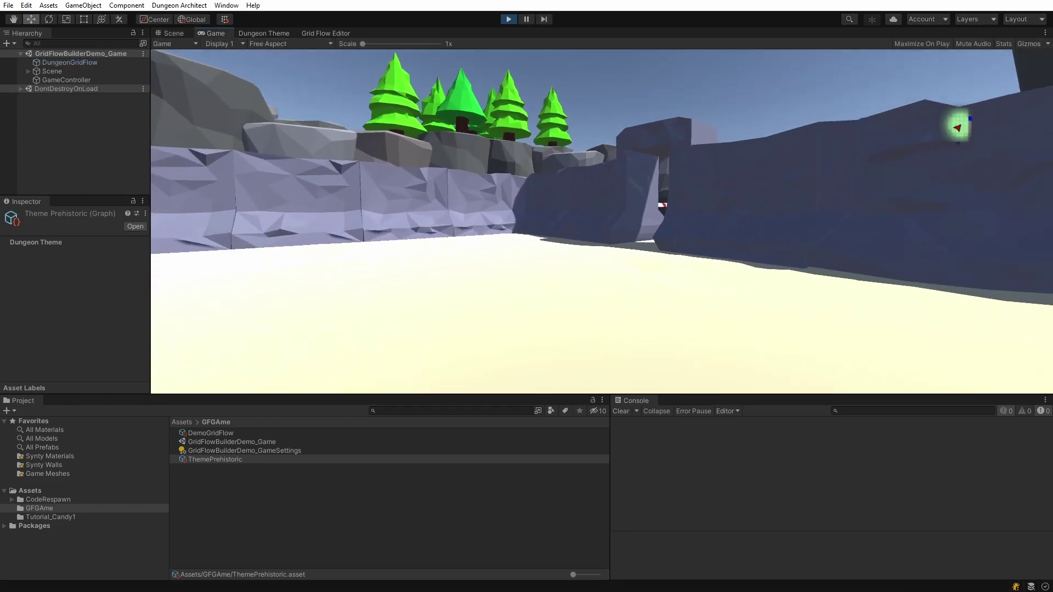
Walk through the generated dungeon in play mode, collect the green key and reach the room with the blue gate.
key("w")
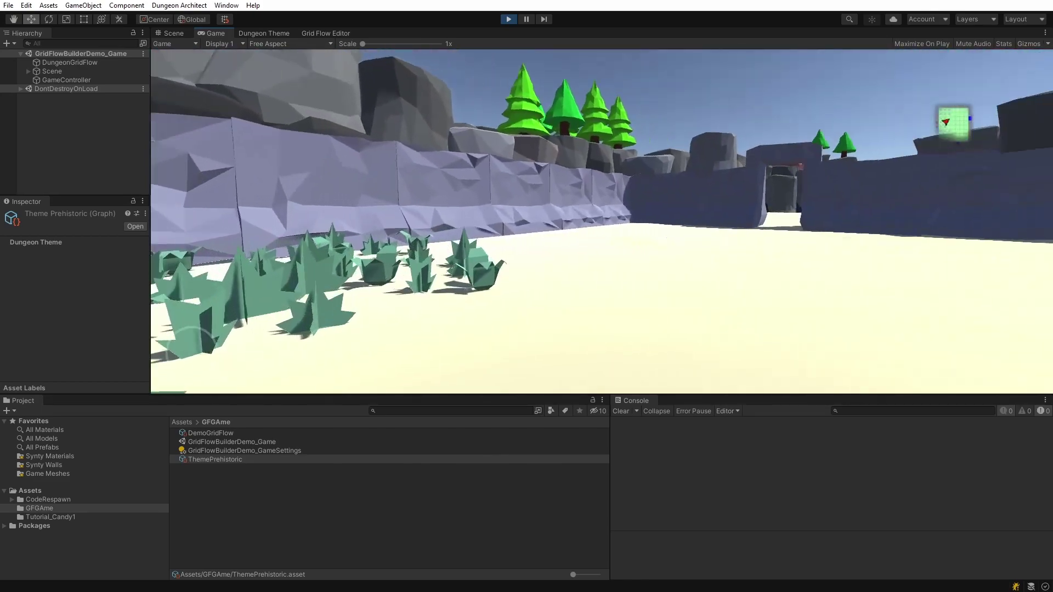
key("w")
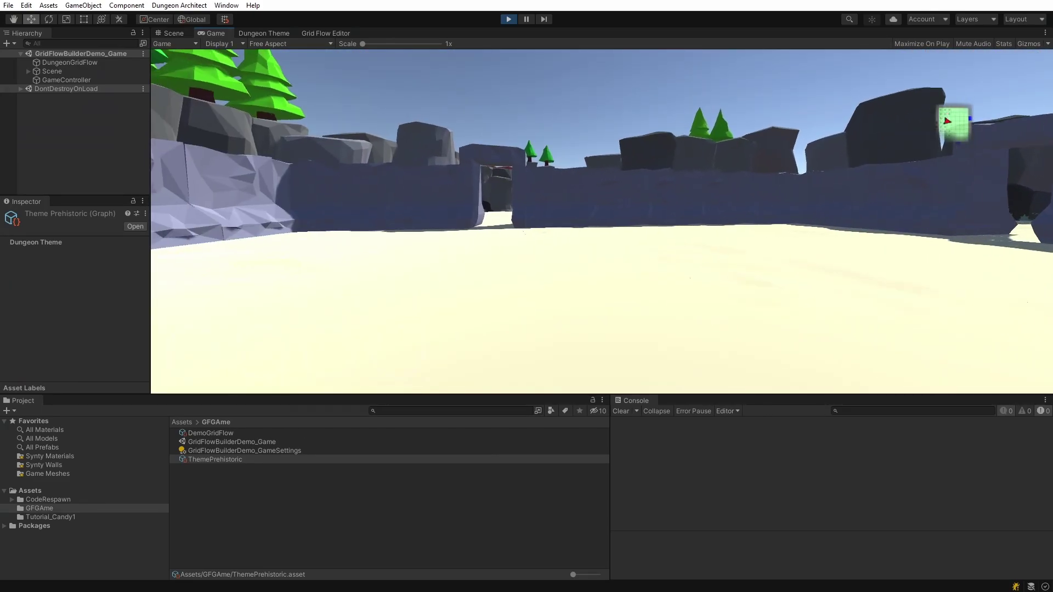
key("w")
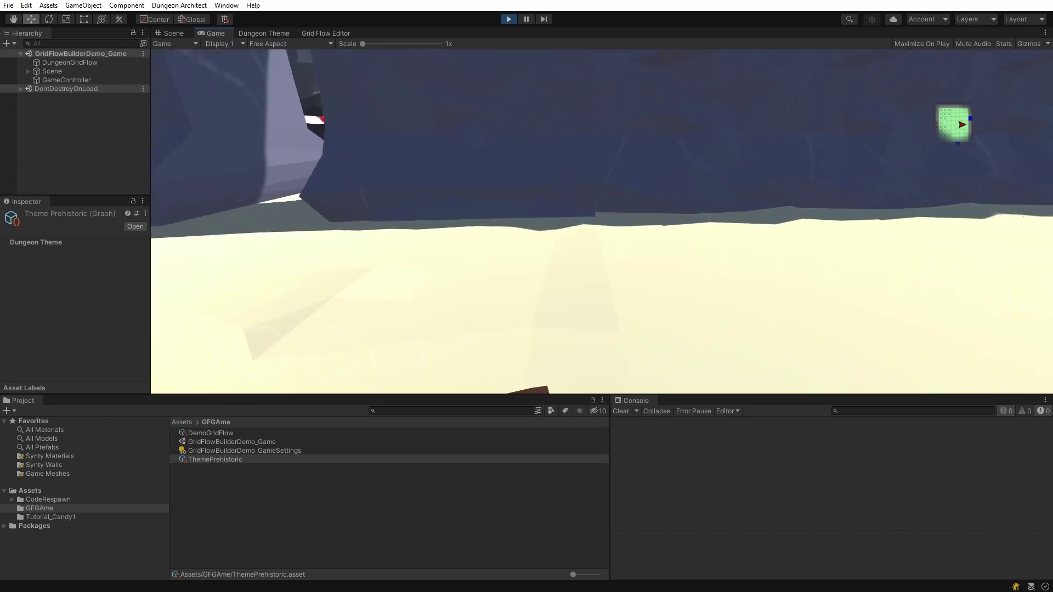
key("w")
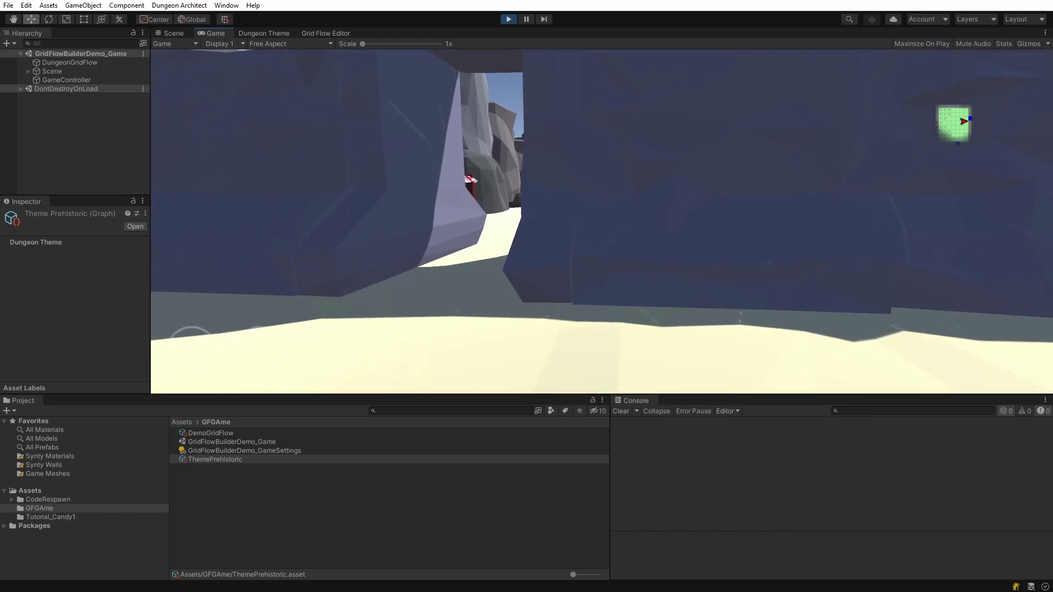
key("w")
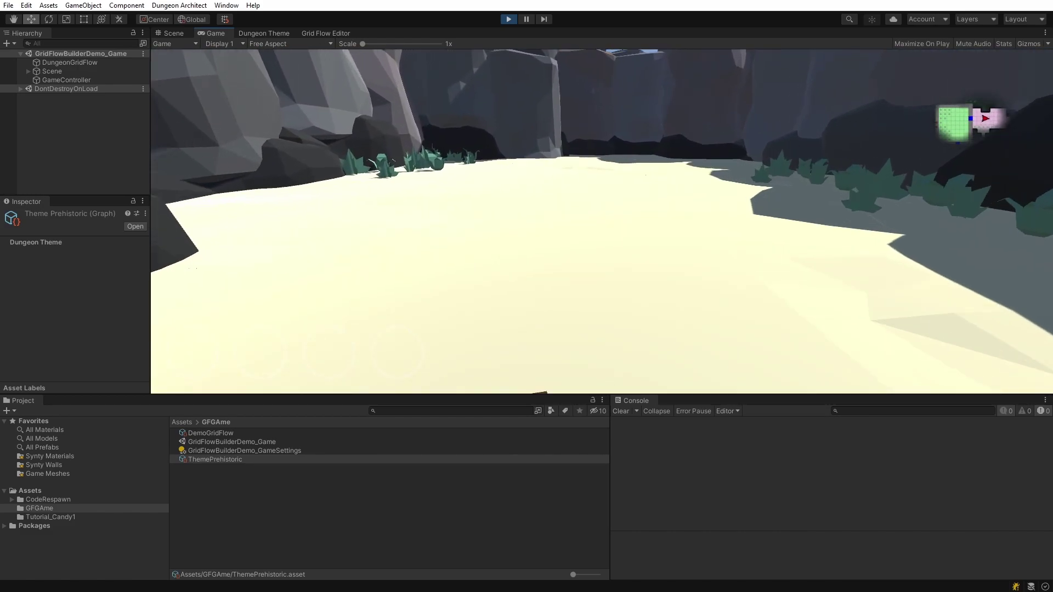
key("w")
key("w")
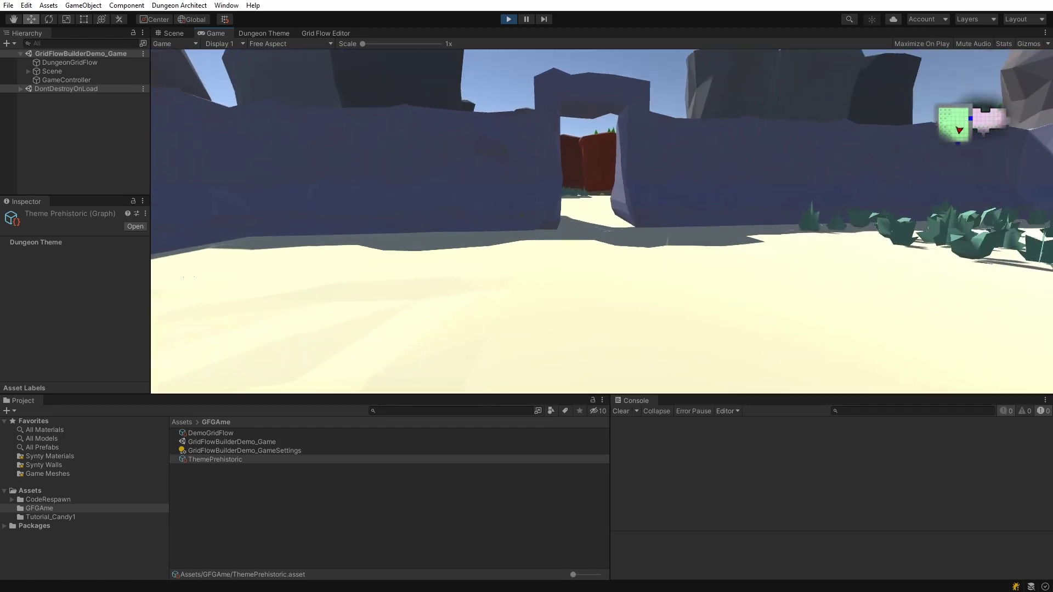
key("w")
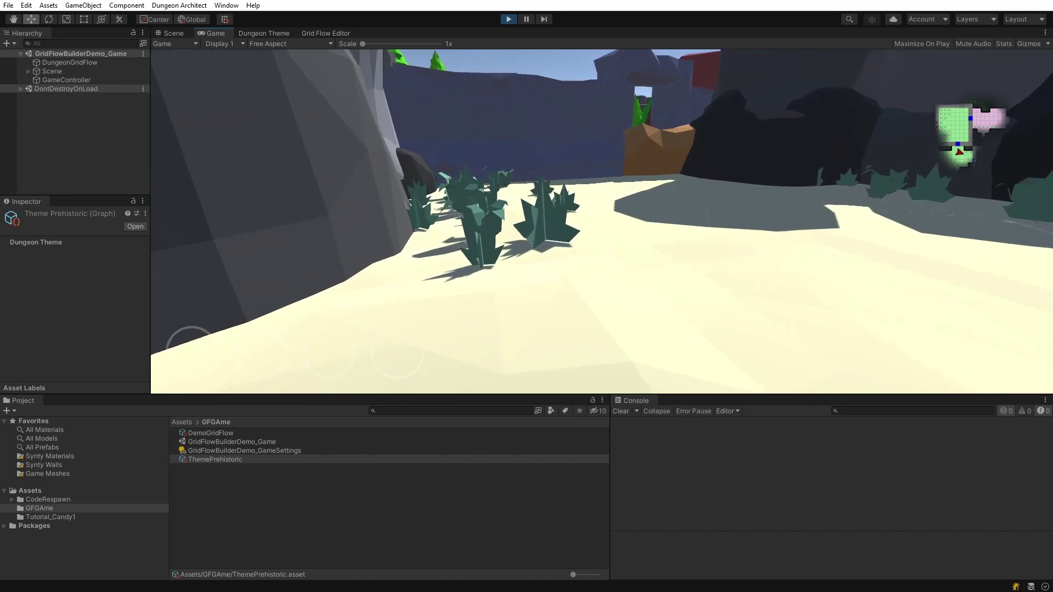
key("w")
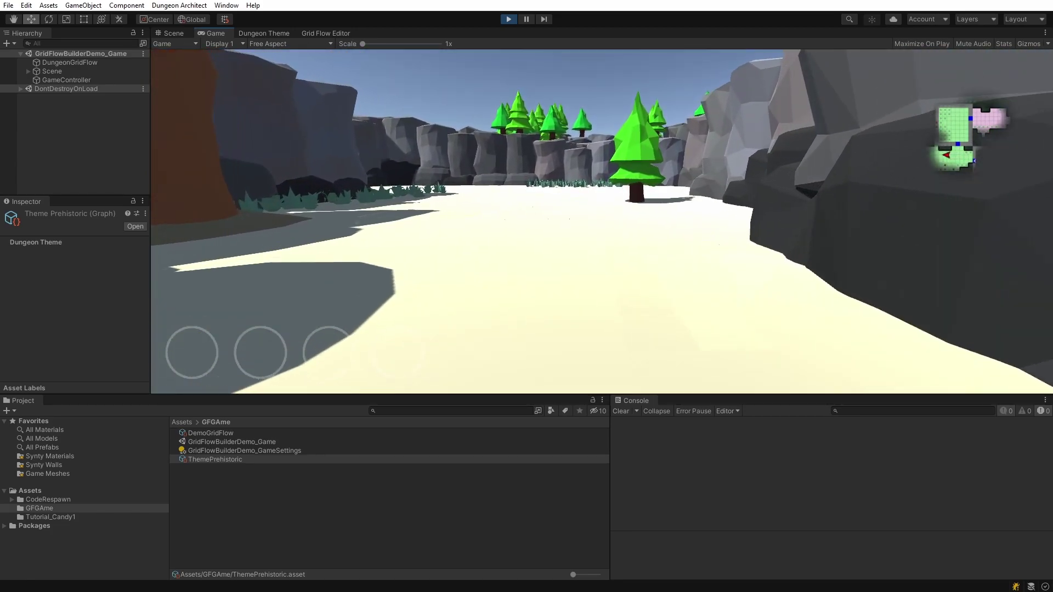
key("w")
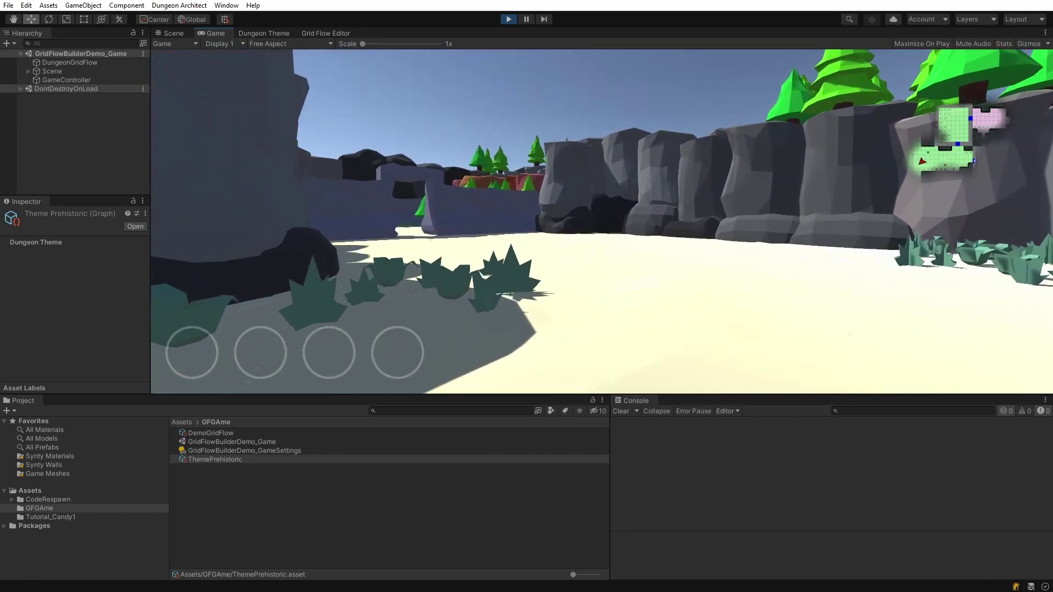
key("w")
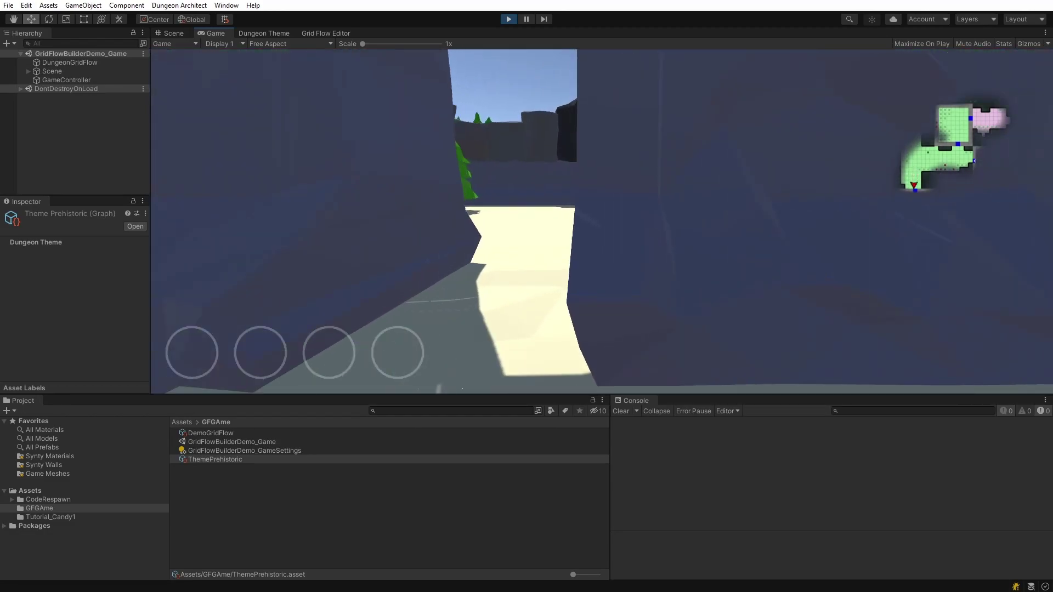
key("w")
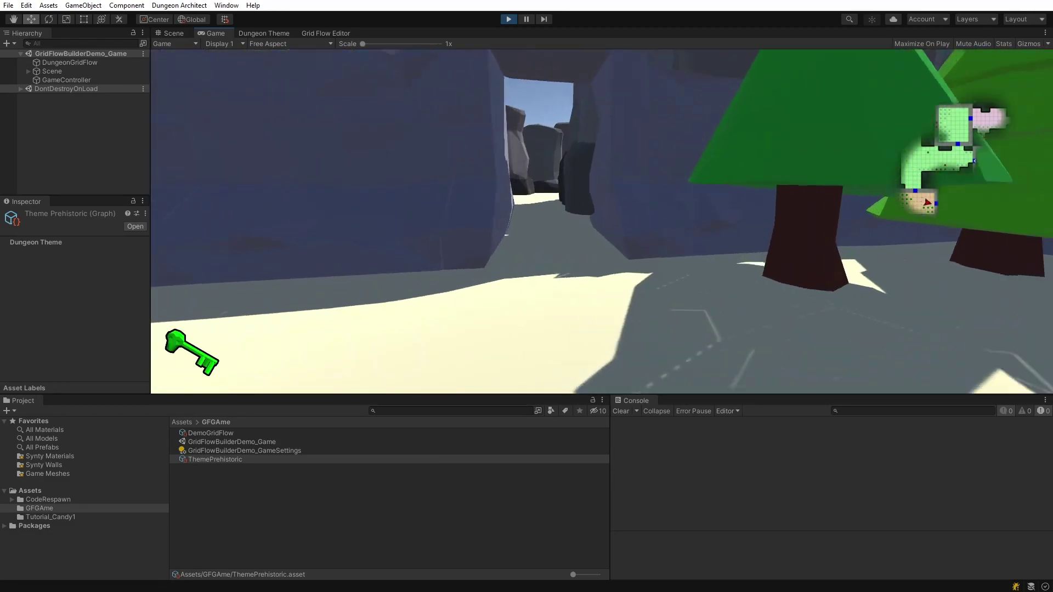
key("w")
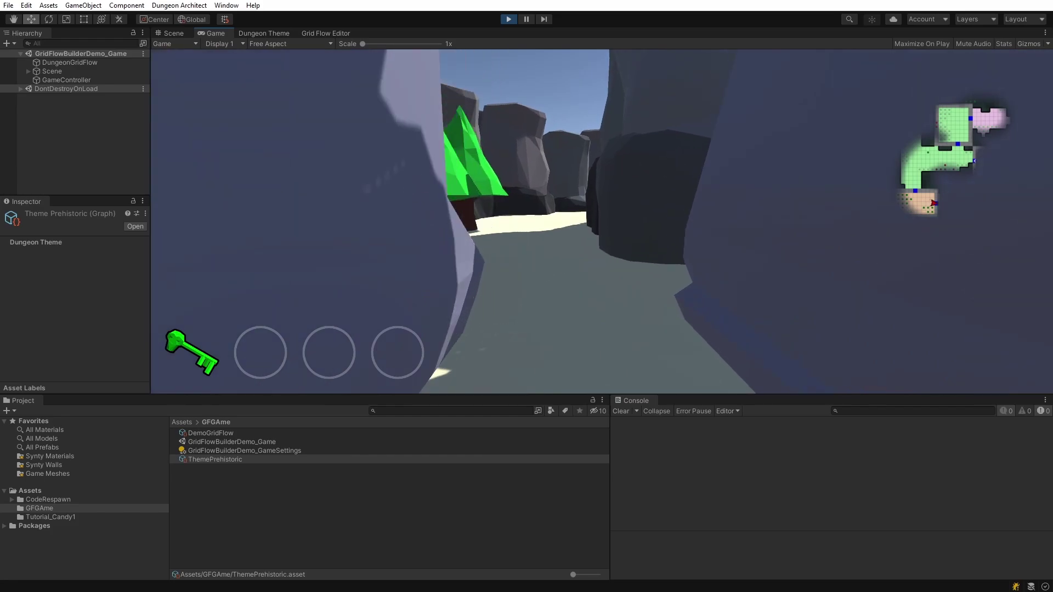
key("w")
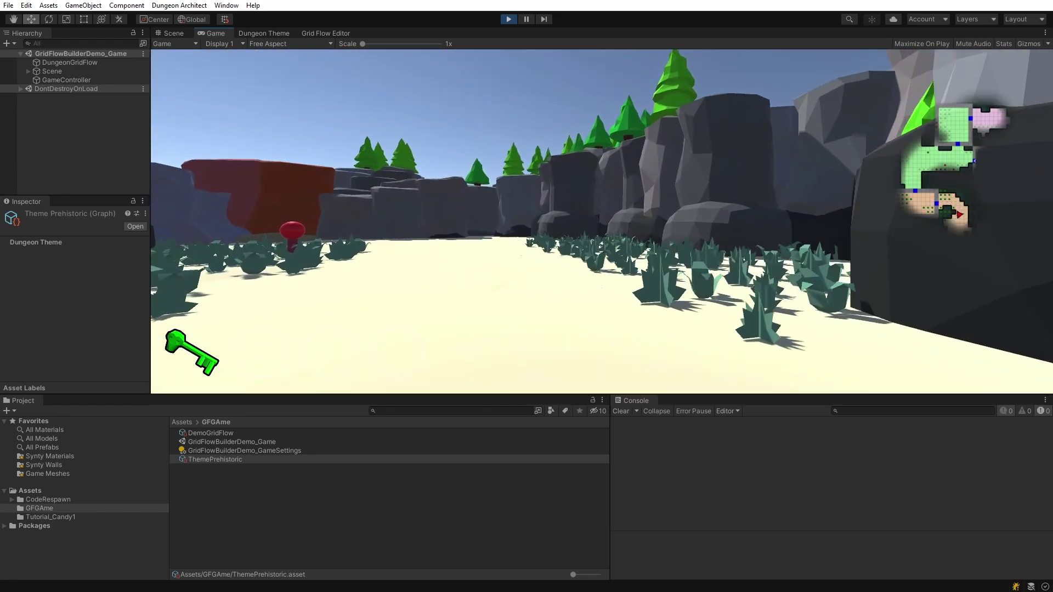
key("w")
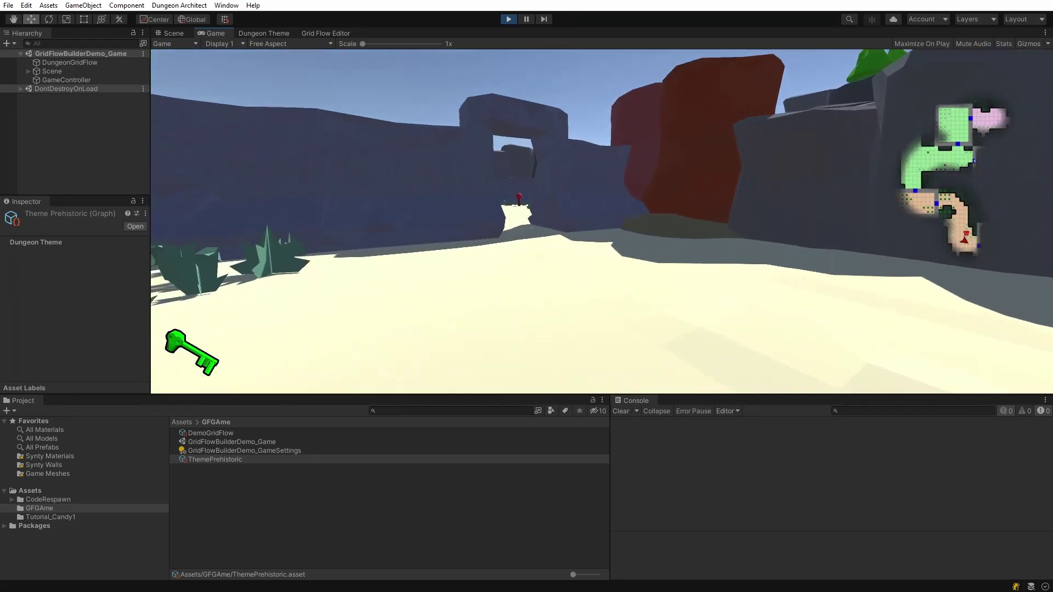
key("w")
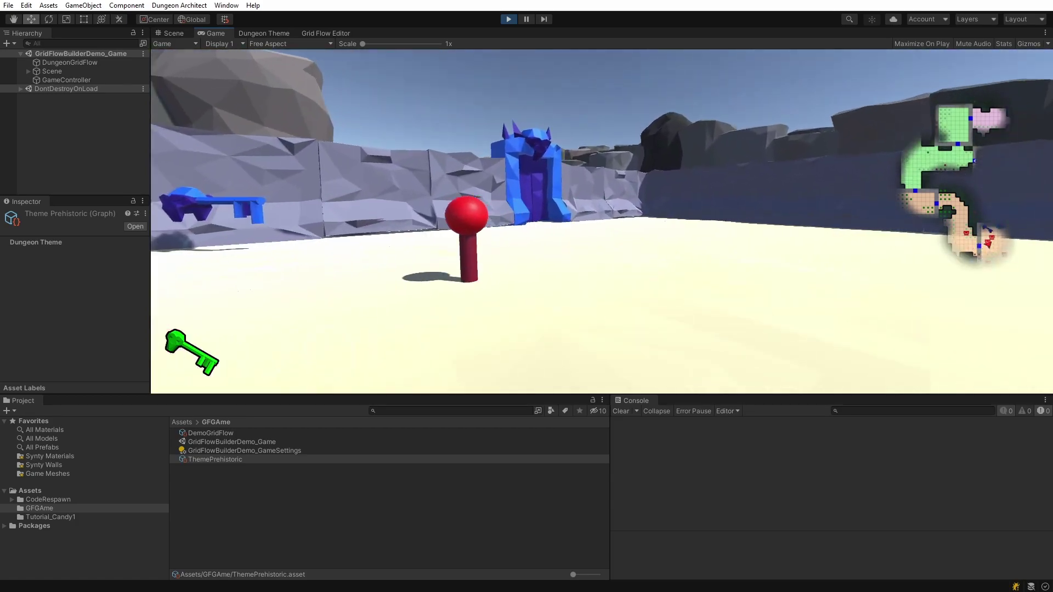
key("w")
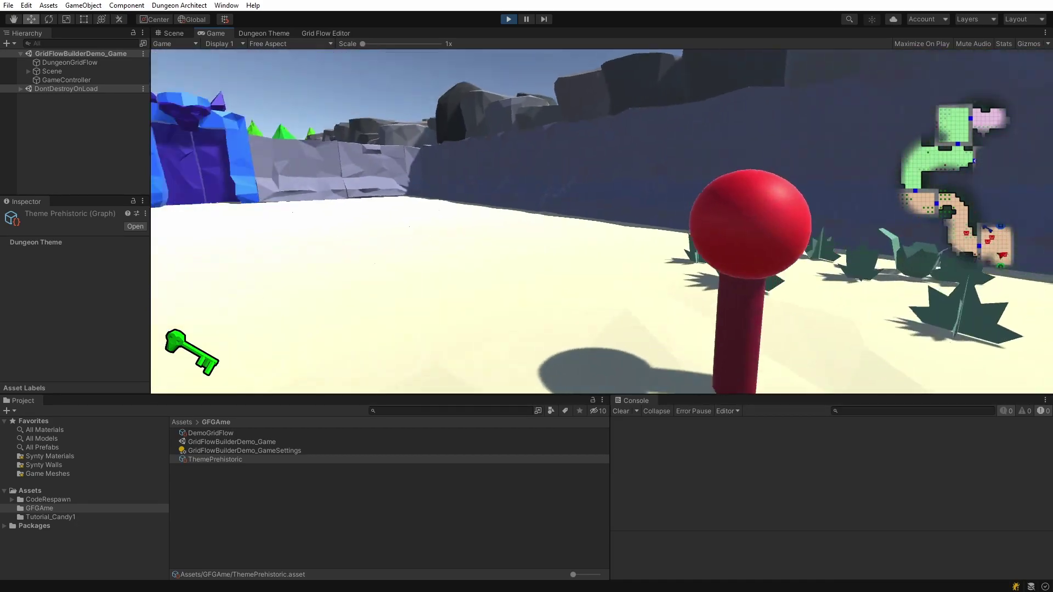
key("w")
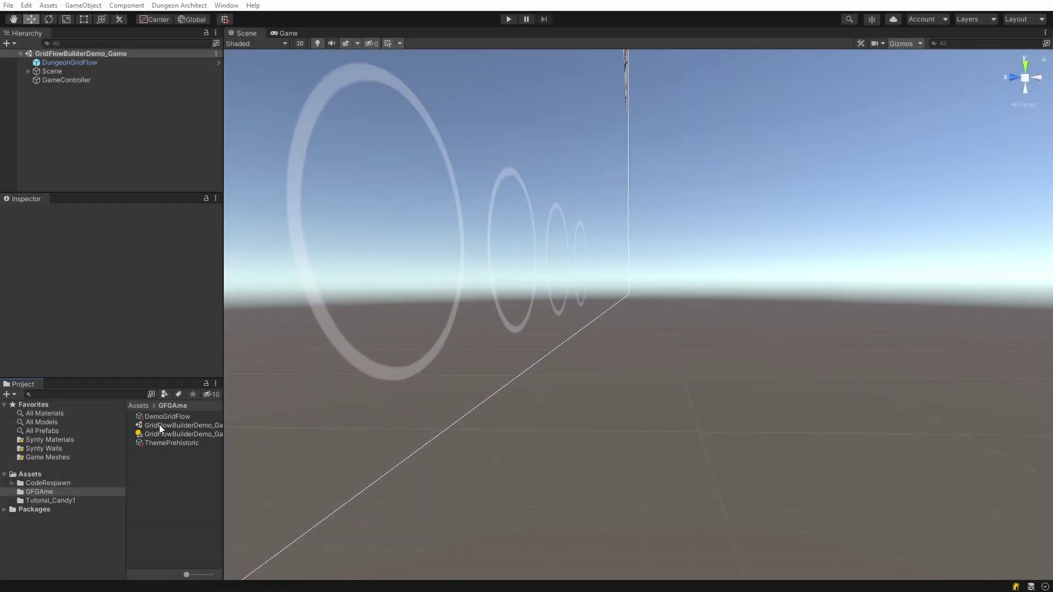
Open the DemoGridFlow asset from the GFGAme folder in the Grid Flow Editor.
double_click(166, 419)
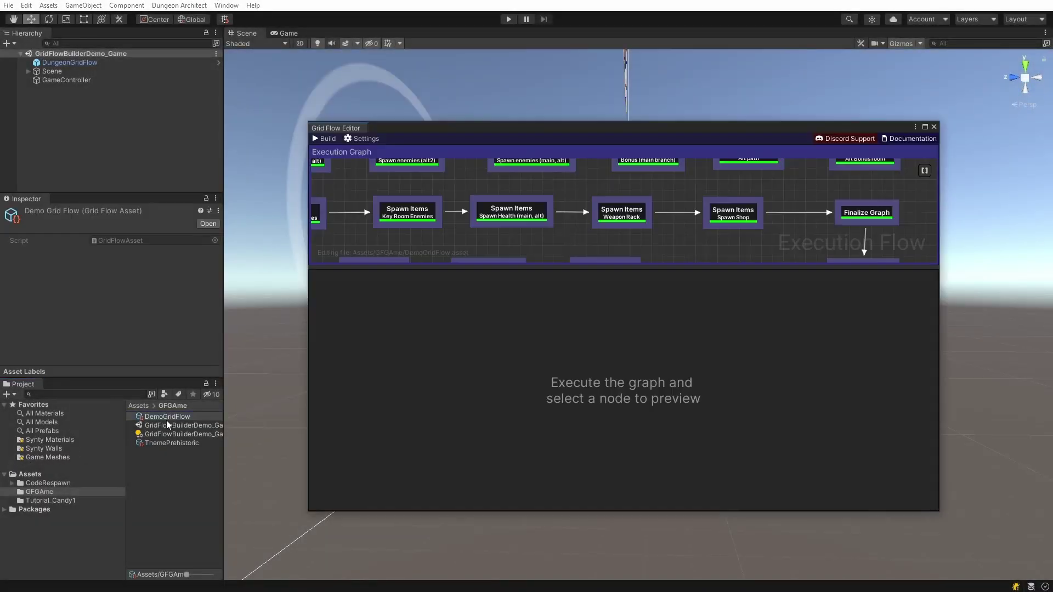
Dock the Grid Flow Editor beside the Game view and build the graph repeatedly to generate different dungeon layouts.
left_click_drag(351, 134, 358, 35)
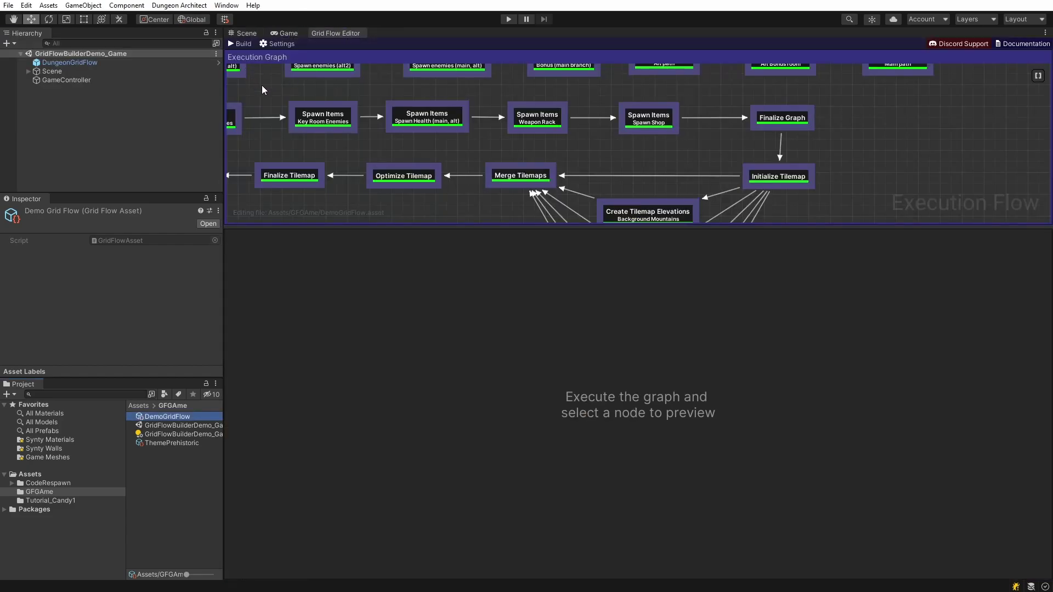
left_click(242, 44)
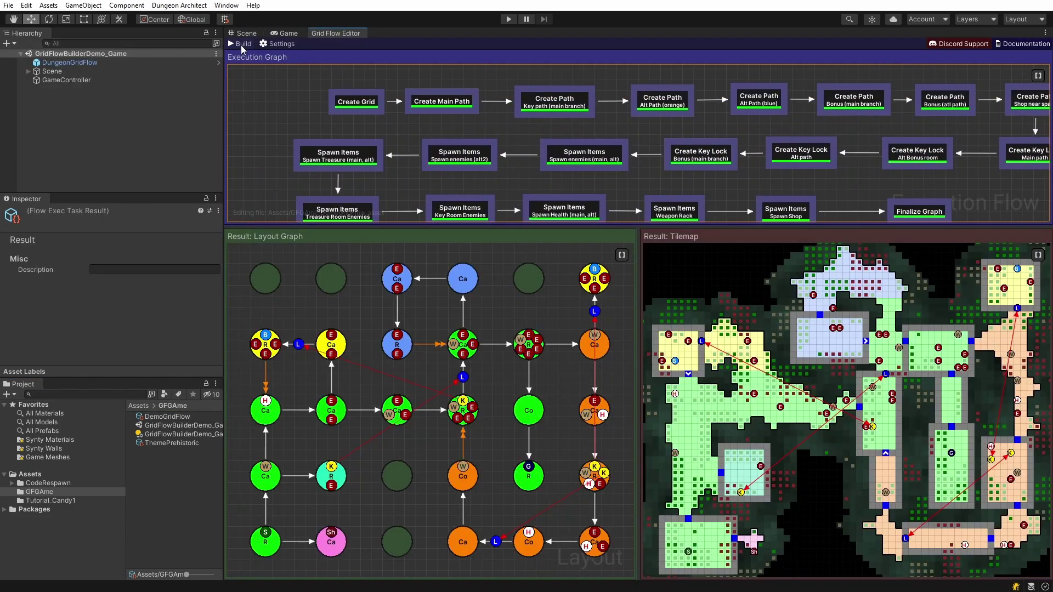
left_click(241, 44)
left_click(241, 44)
left_click(241, 44)
left_click(241, 44)
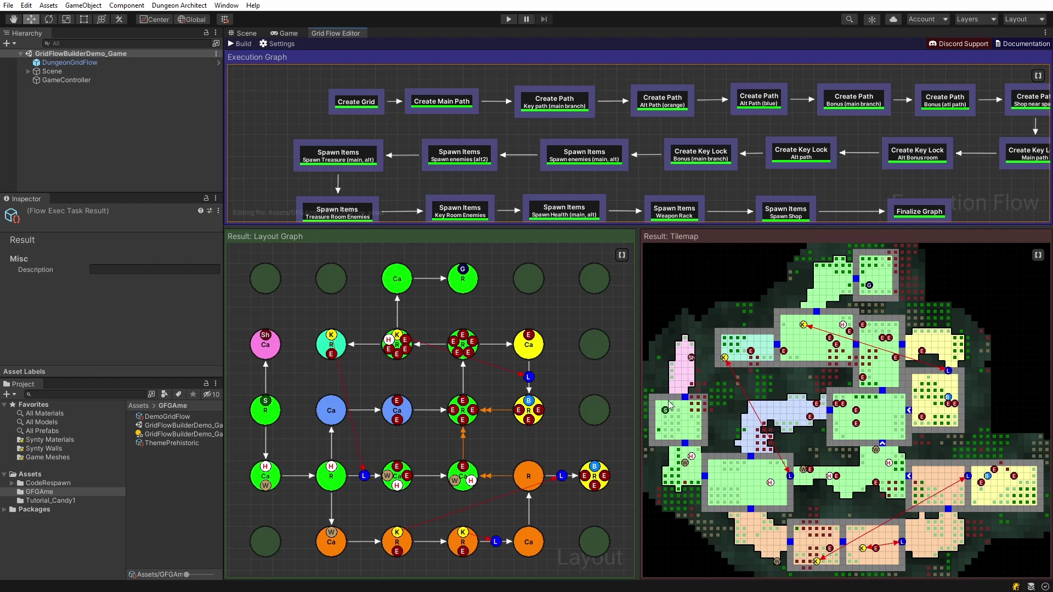
Open the ThemePrehistoric asset and dock its Dungeon Theme editor beside the Grid Flow Editor.
double_click(156, 440)
left_click_drag(67, 94, 416, 34)
middle_click_drag(497, 180, 415, 335)
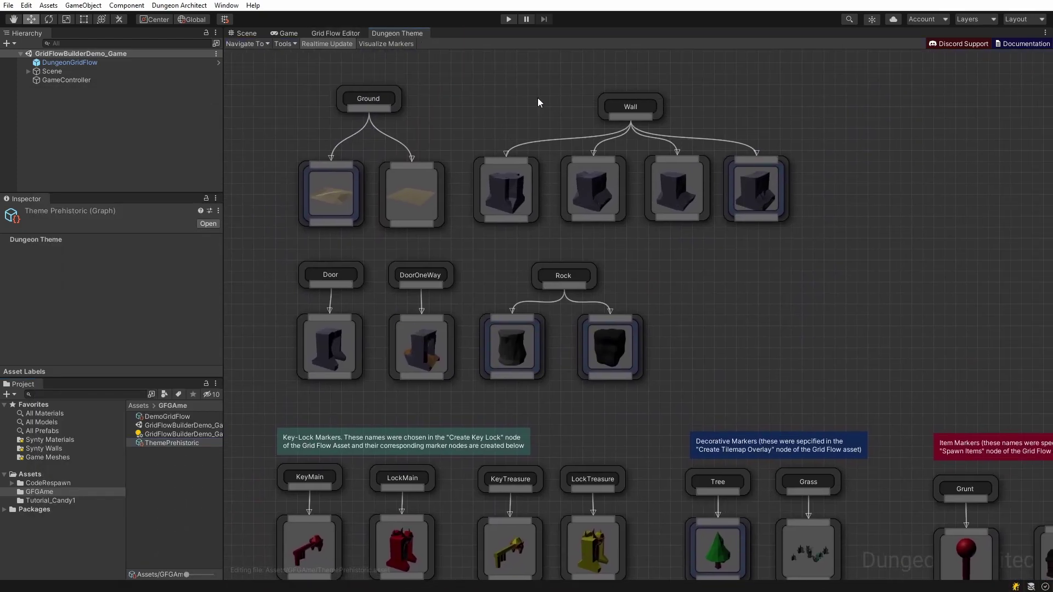
Examine the theme's key-lock, decorative, item and entrance markers, including the settings of the Grunt marker's object node.
middle_click_drag(713, 300, 701, 189)
right_click_drag(634, 364, 644, 246)
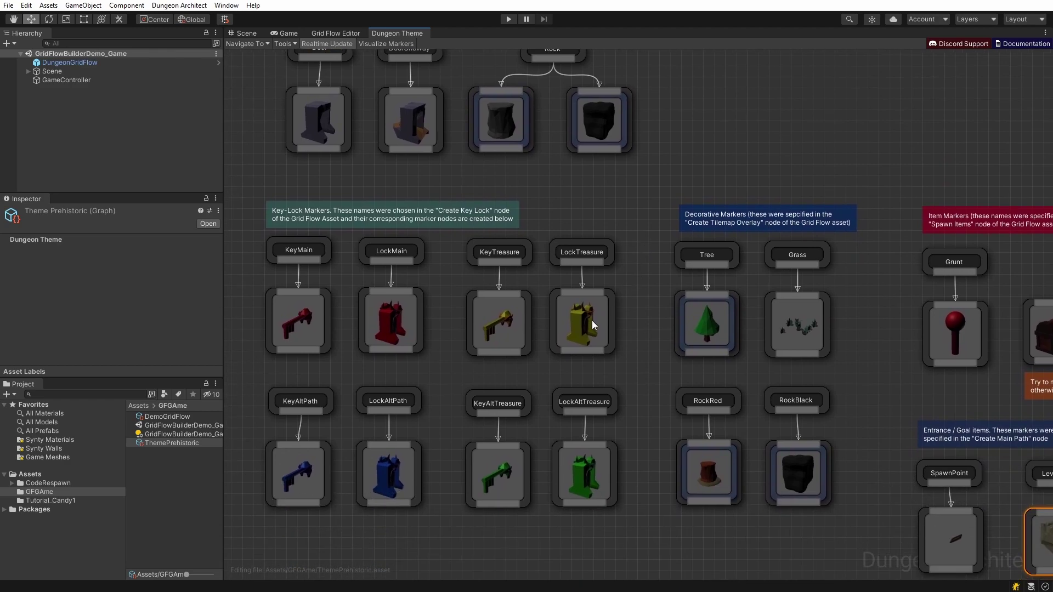
middle_click_drag(744, 321, 632, 240)
middle_click_drag(285, 376, 323, 356)
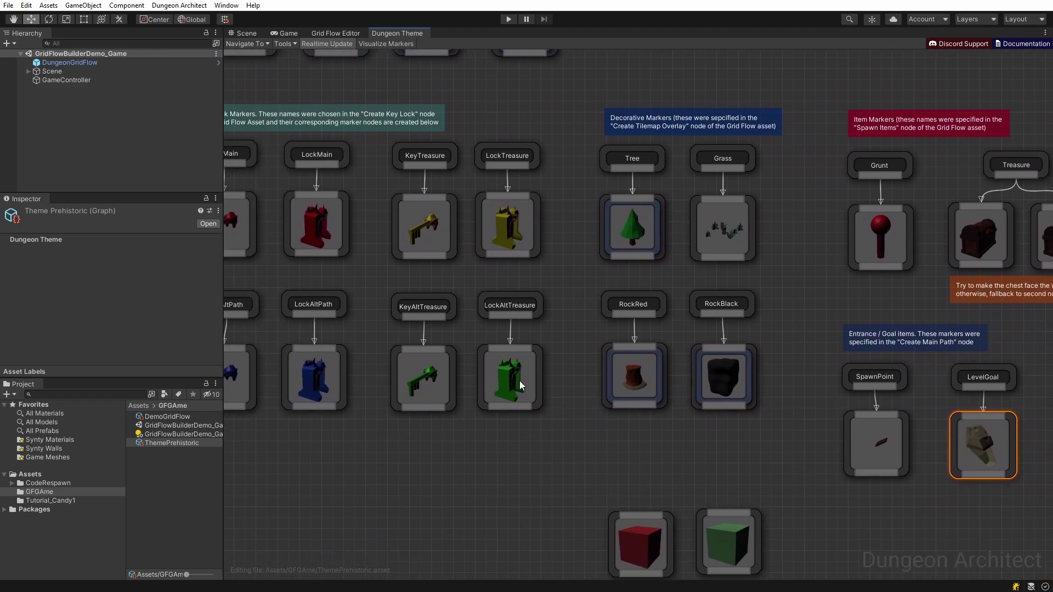
right_click_drag(568, 381, 393, 390)
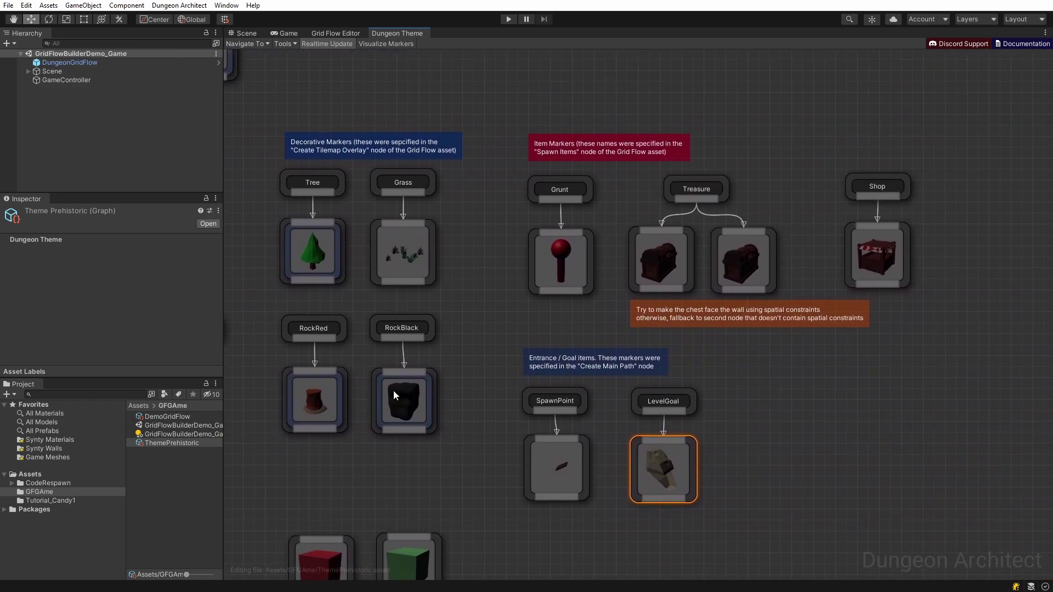
left_click(567, 274)
right_click_drag(514, 132, 829, 390)
right_click_drag(580, 289, 665, 383)
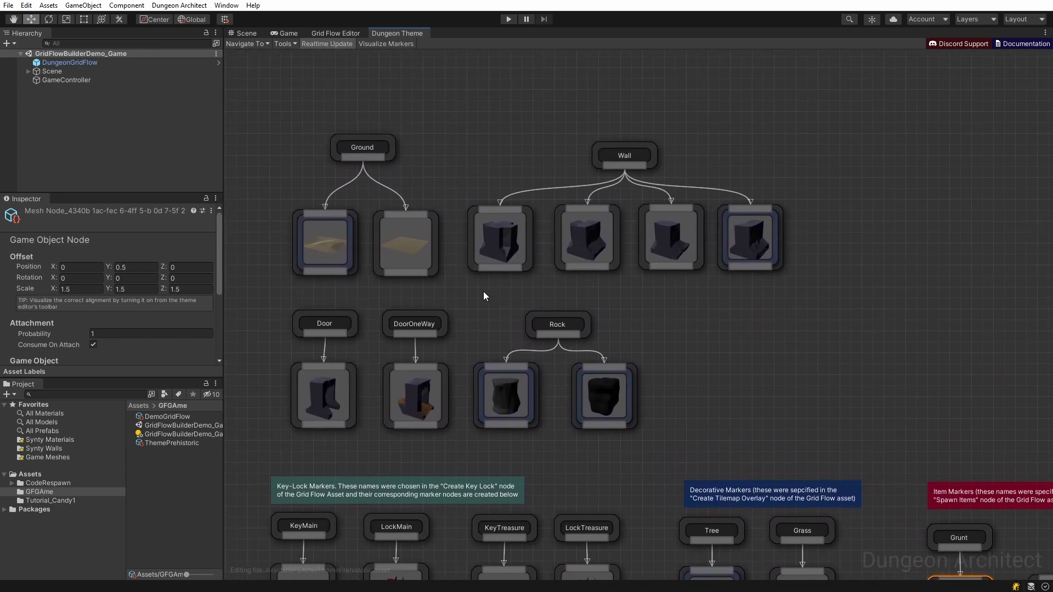
Return to the Grid Flow Editor and examine the execution graph's sequence of nodes.
left_click(337, 34)
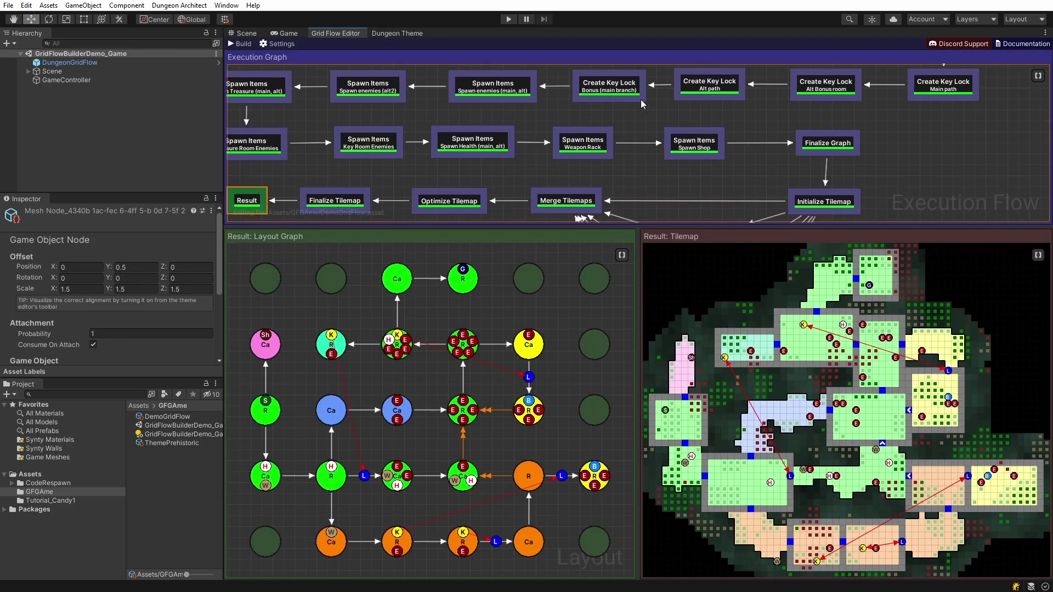
scroll(571, 189, "down", 5)
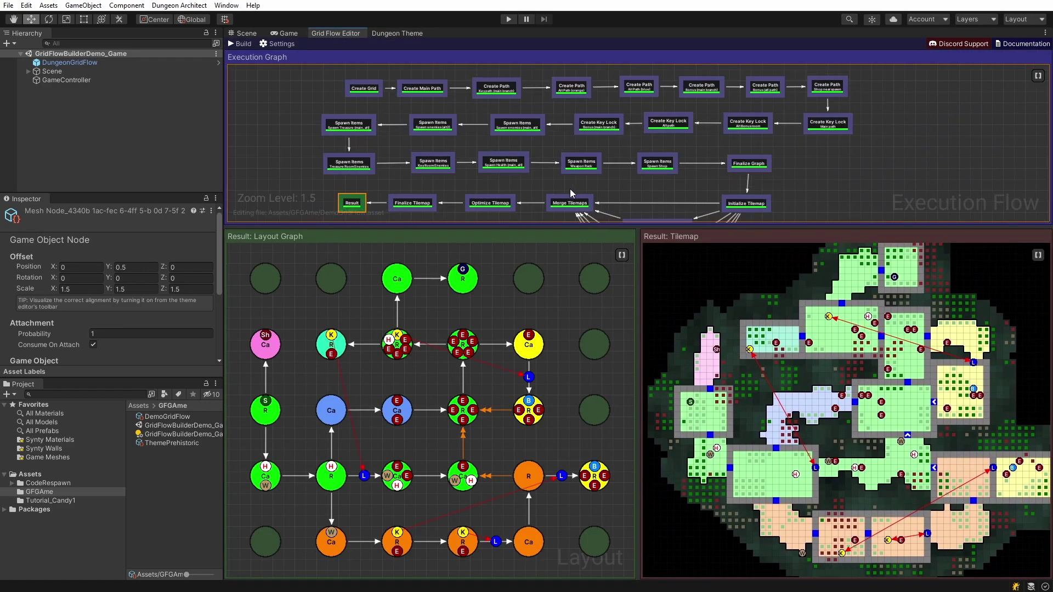
left_click_drag(324, 99, 802, 214)
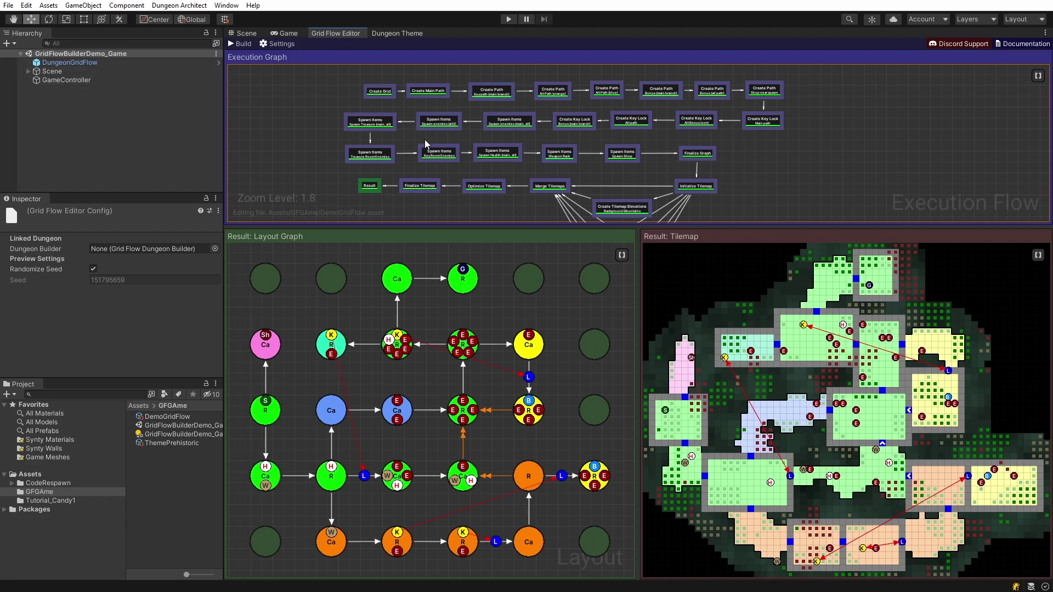
scroll(536, 156, "up", 3)
middle_click_drag(533, 140, 578, 165)
scroll(404, 131, "up", 2)
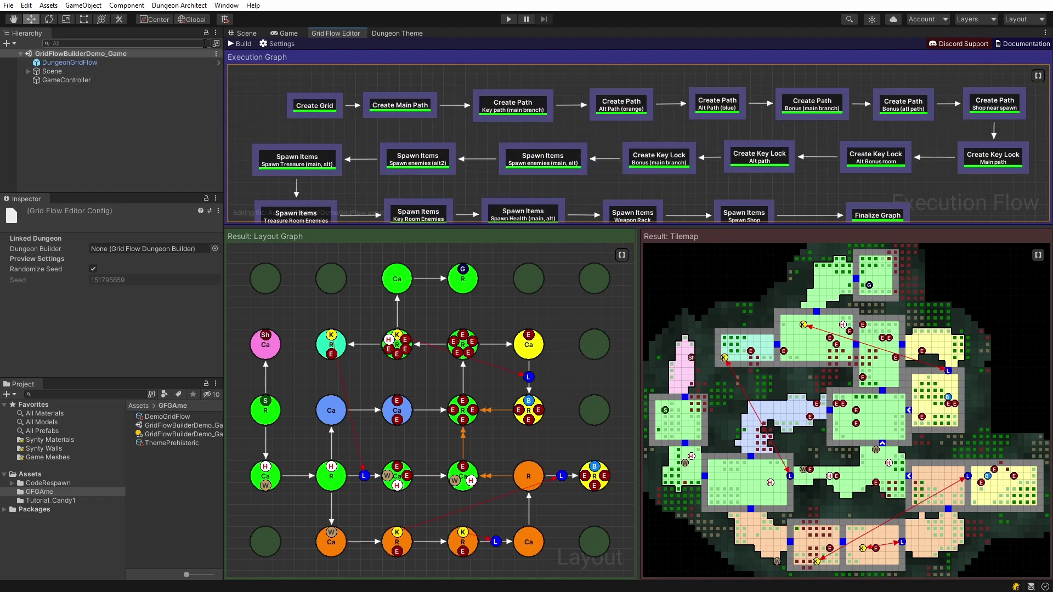
Rebuild the grid flow graph several times to generate new randomized layouts and tilemaps.
left_click(238, 44)
left_click(238, 45)
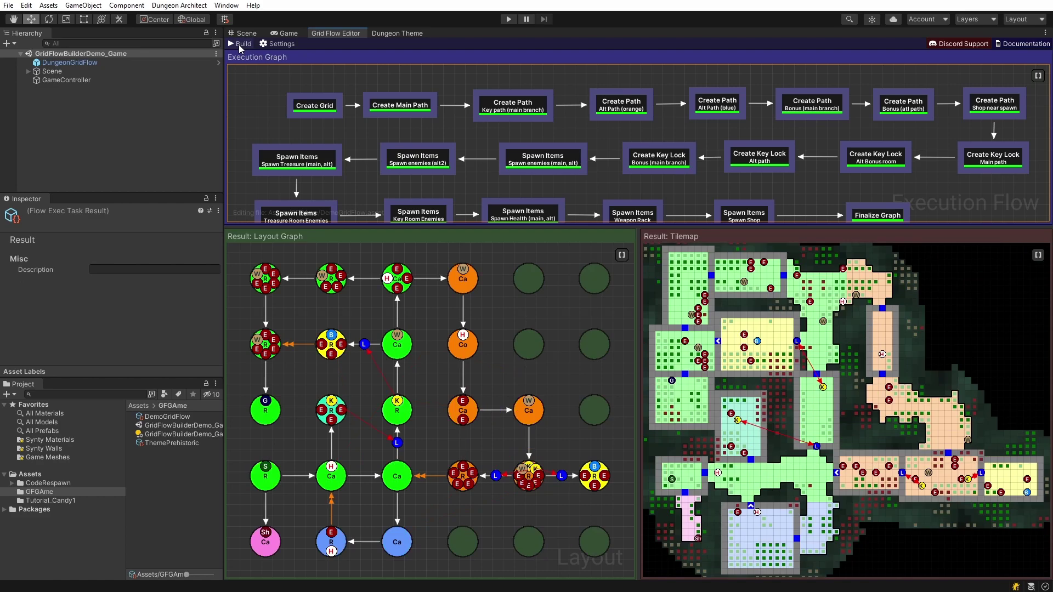
left_click(238, 44)
left_click(239, 45)
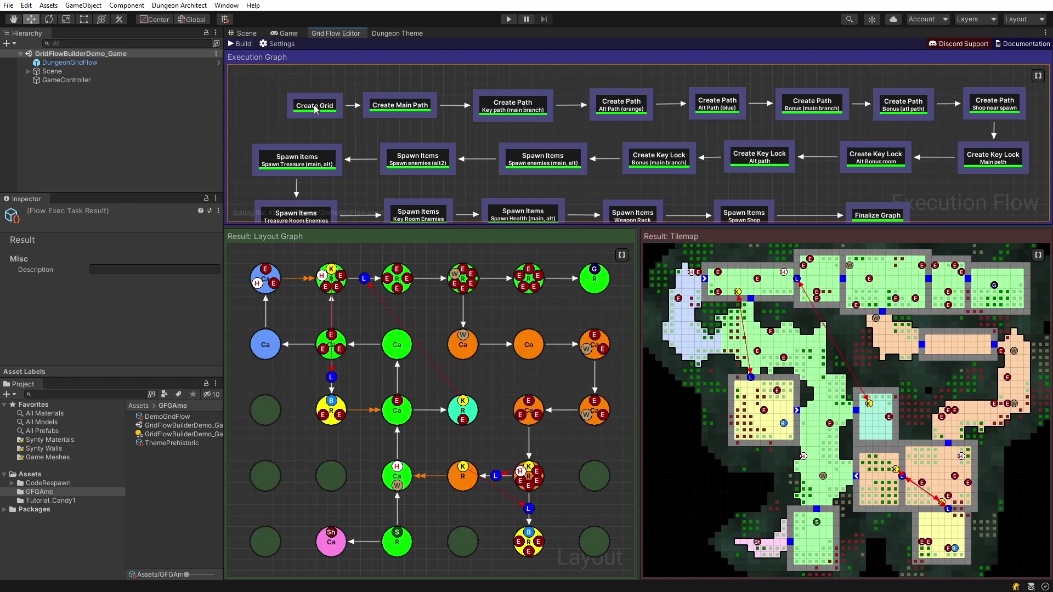
Compare the layout results of the Create Grid, Create Main Path and Key path (main branch) nodes.
left_click(316, 108)
left_click(405, 106)
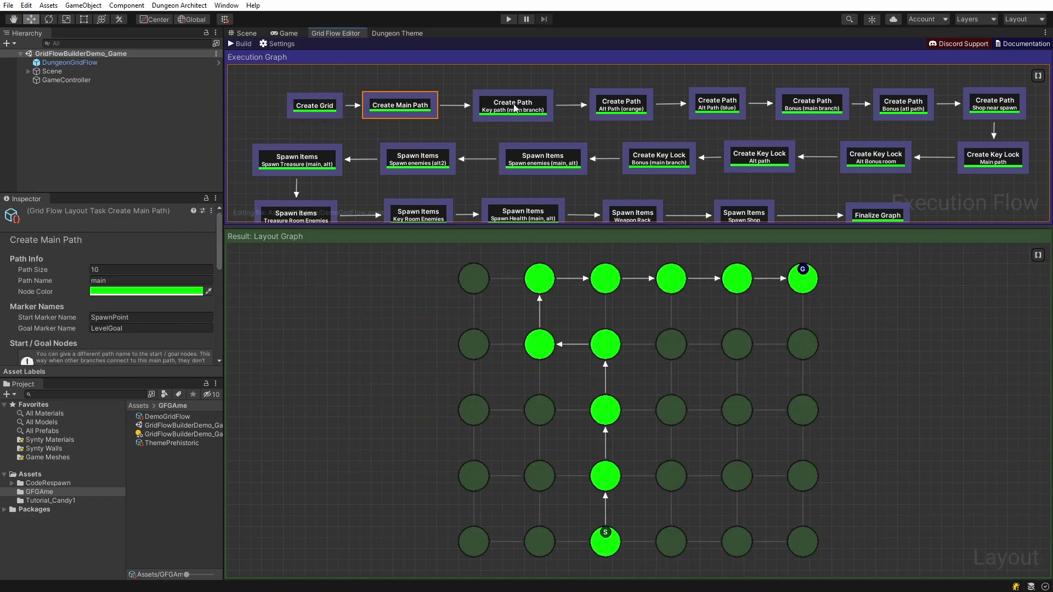
left_click(514, 109)
left_click(384, 115)
left_click(539, 112)
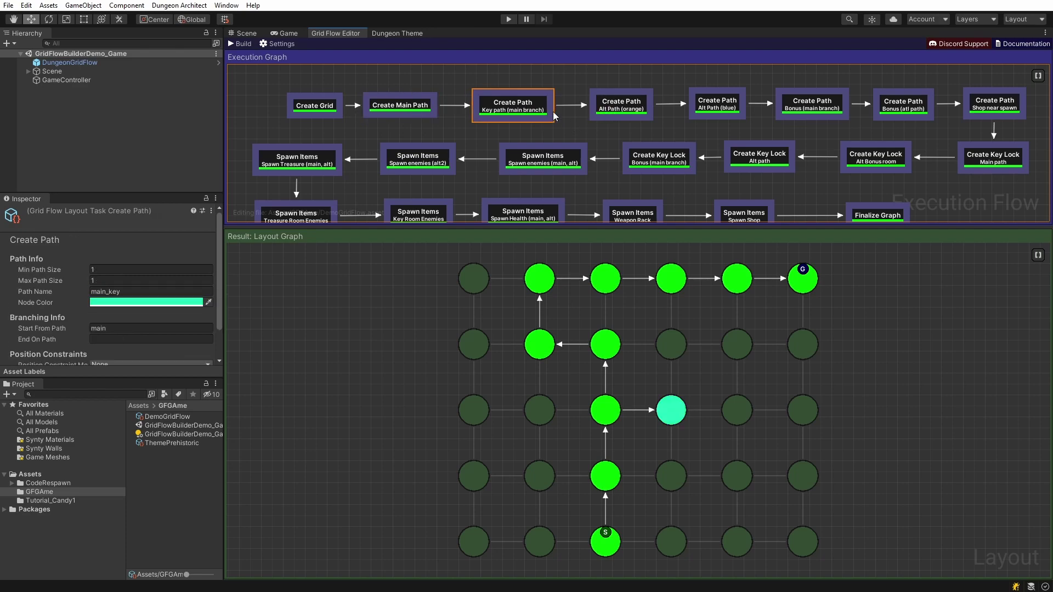
Preview each remaining Create Path node from Alt Path (orange) to Shop near spawn, plus the Main path Create Key Lock node.
left_click(639, 105)
left_click(728, 99)
left_click(826, 108)
left_click(903, 104)
left_click(995, 103)
left_click(1001, 155)
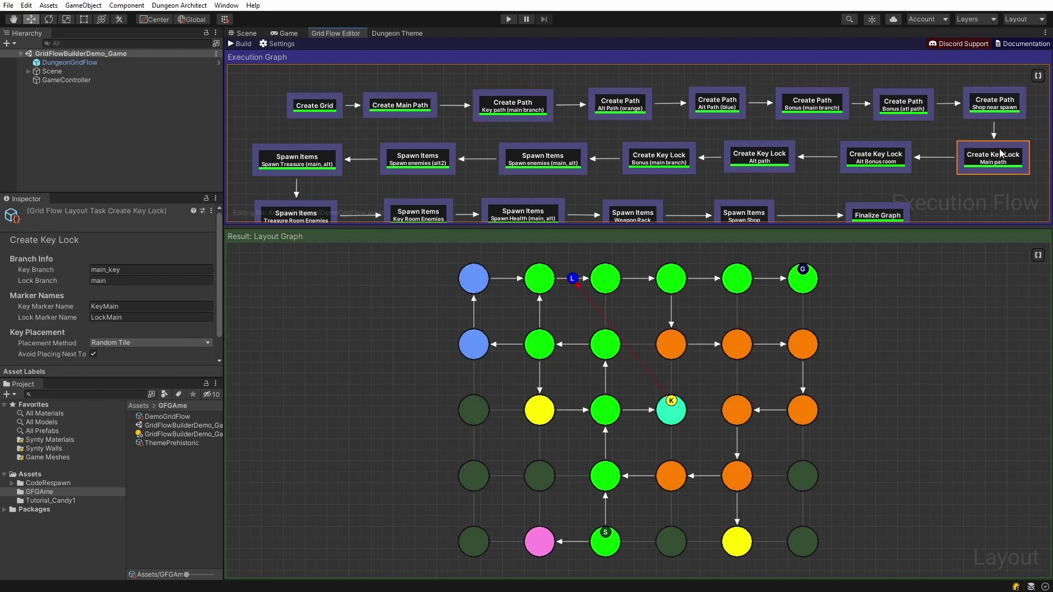
Inspect how the Spawn Items nodes for treasure, treasure room enemies and the shop populate the layout.
left_click(303, 160)
scroll(310, 143, "down", 3)
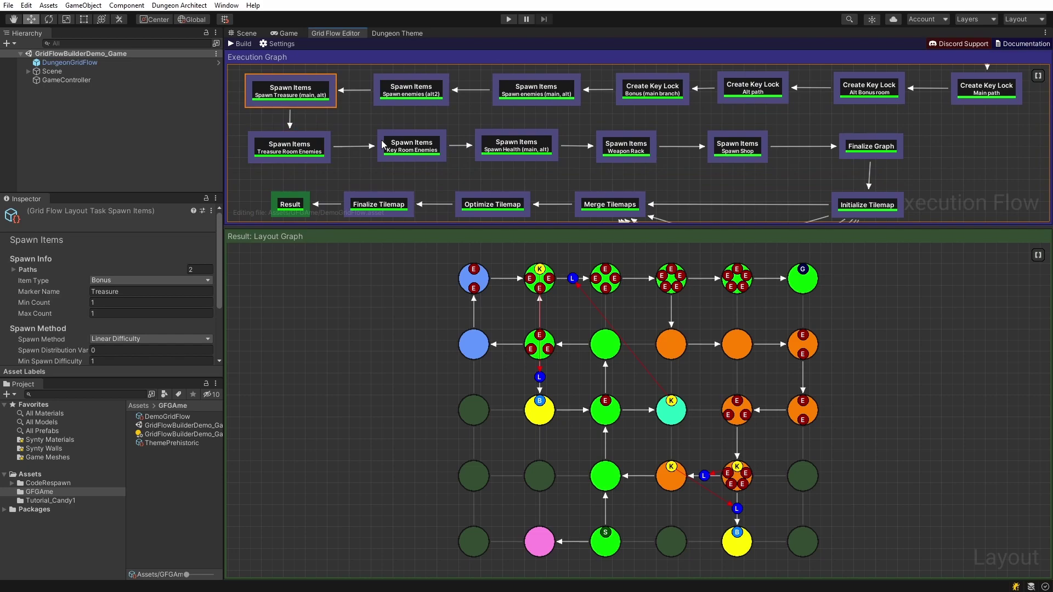
left_click(294, 150)
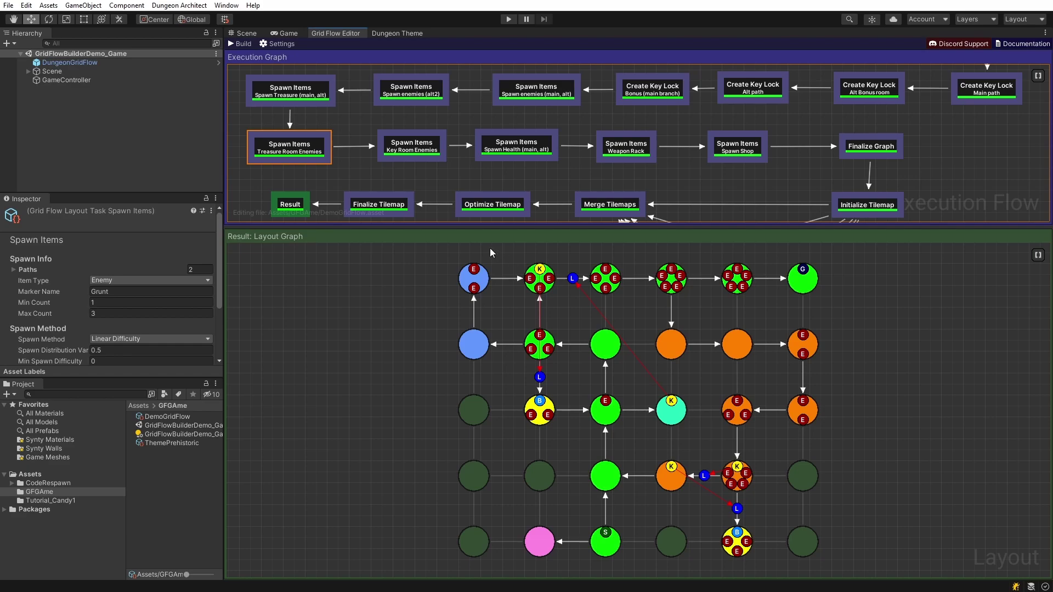
left_click(738, 147)
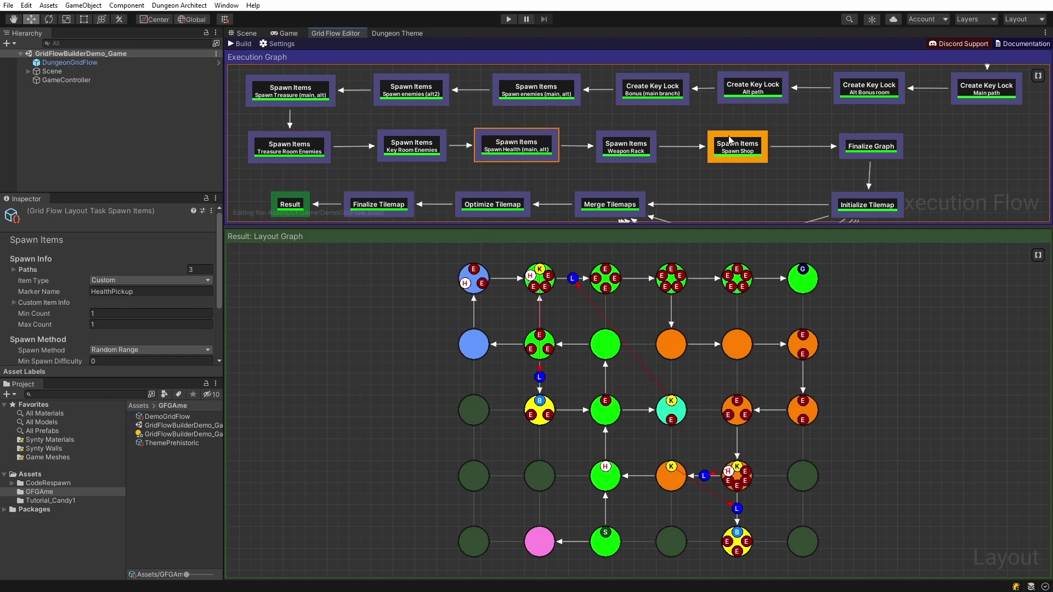
Preview the Finalize Graph and Initialize Tilemap nodes, and match layout nodes with their rooms in the tilemap.
left_click(872, 147)
scroll(929, 176, "down", 3)
left_click(844, 147)
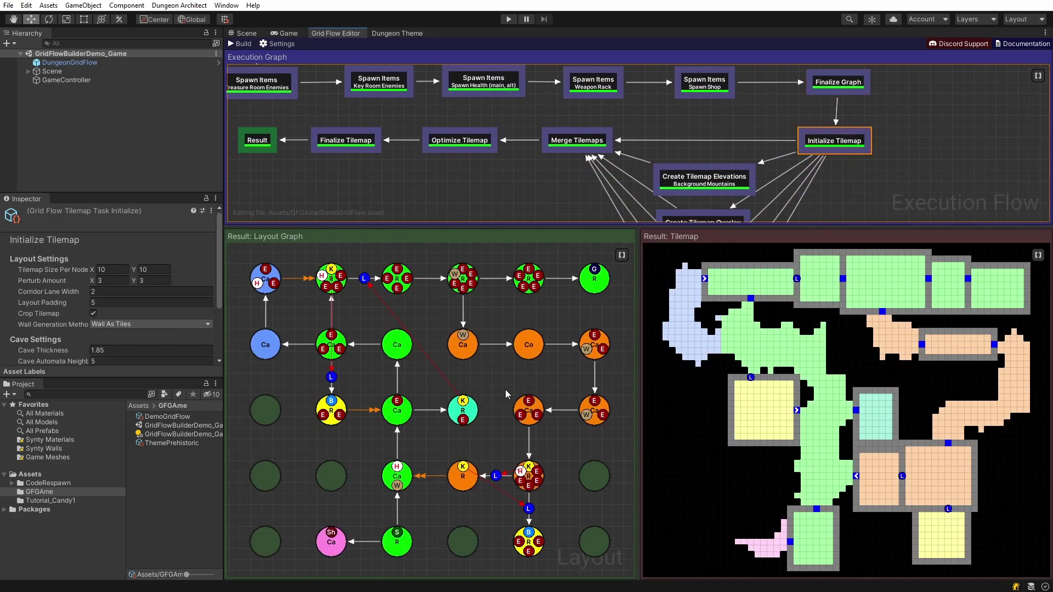
left_click(602, 284)
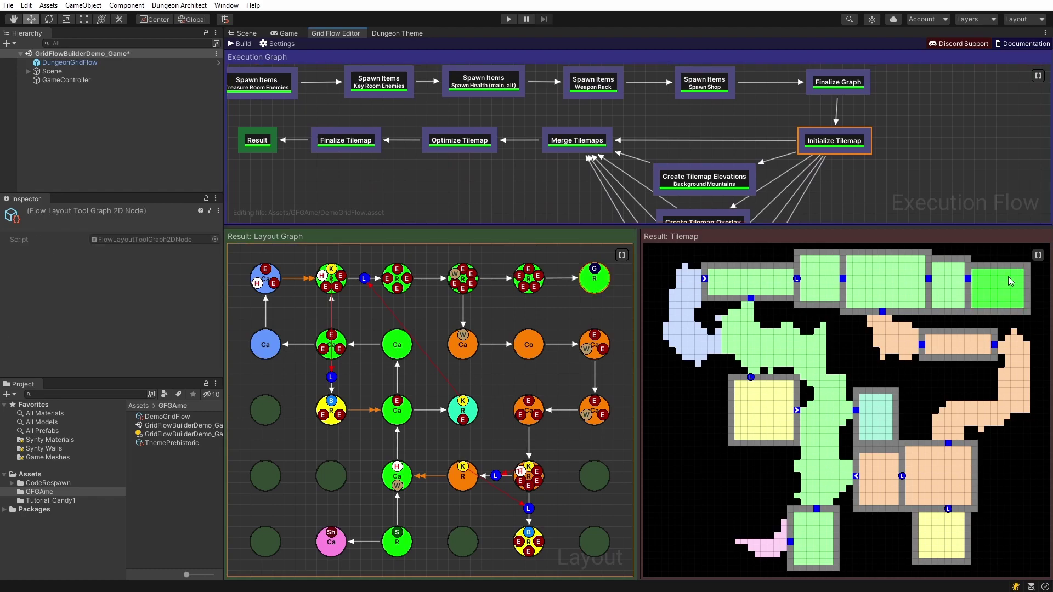
left_click(953, 285)
Preview the background mountains, tree formations, and red and black rock formations tilemap nodes.
scroll(658, 126, "down", 3)
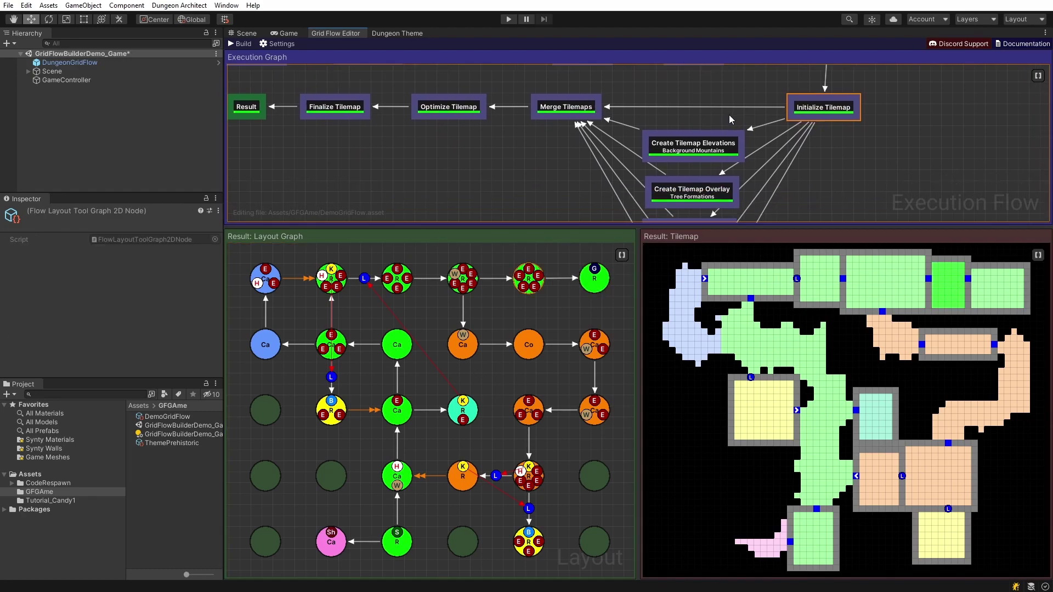
left_click(704, 137)
left_click(699, 188)
scroll(699, 181, "down", 5)
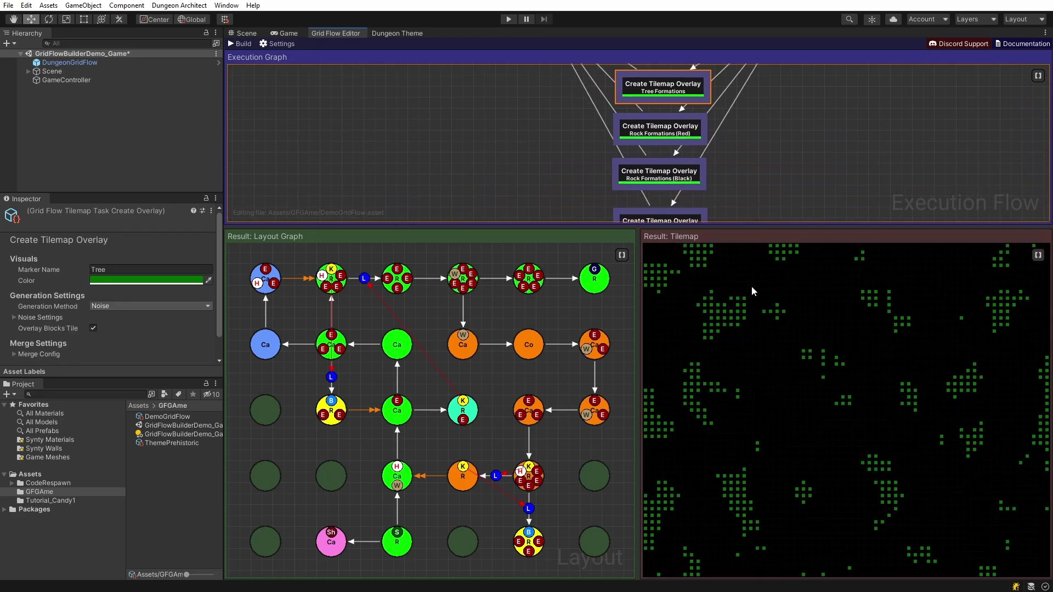
left_click(681, 130)
left_click(670, 164)
Preview the tilemap results of the Merge Tilemaps, Optimize Tilemap and Finalize Tilemap nodes.
scroll(782, 206, "up", 5)
left_click(565, 80)
left_click(458, 82)
left_click(338, 88)
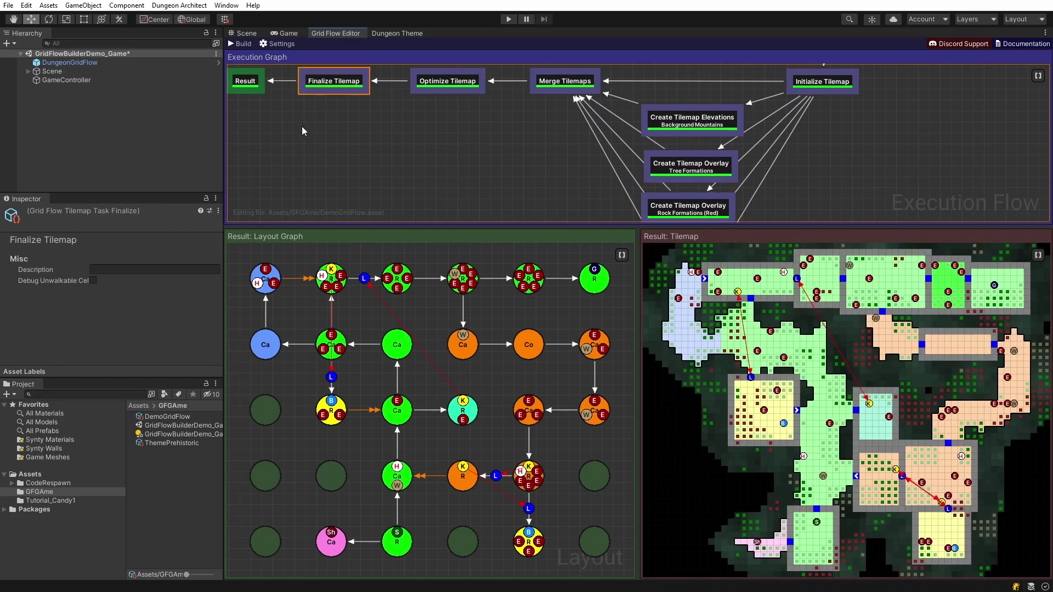
middle_click_drag(298, 130, 333, 169)
middle_click_drag(438, 152, 430, 229)
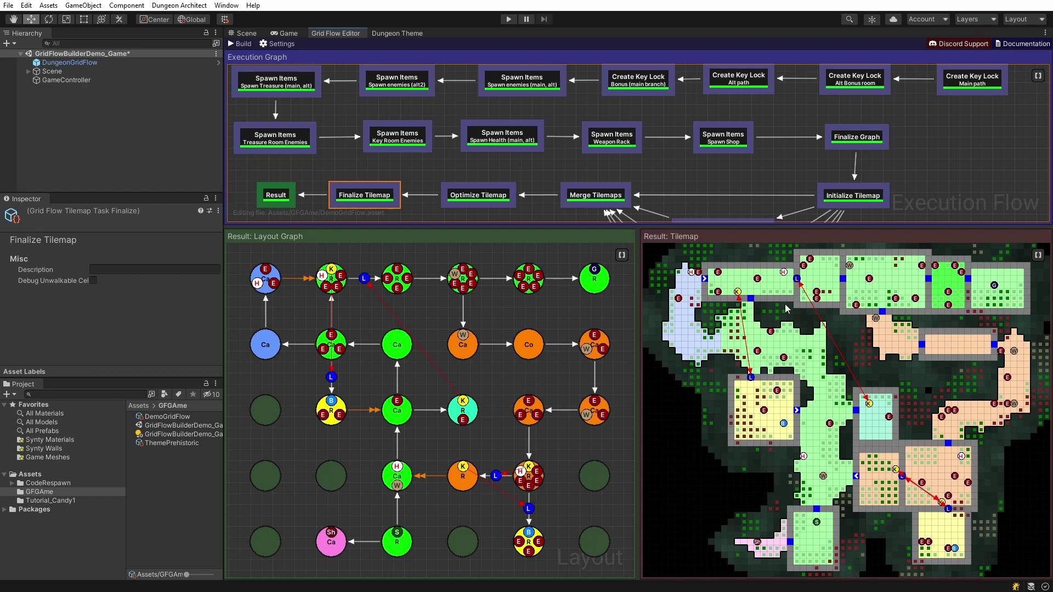
Build the flow graph a few more times to generate a fresh dungeon layout.
left_click(238, 47)
left_click(237, 46)
left_click(238, 47)
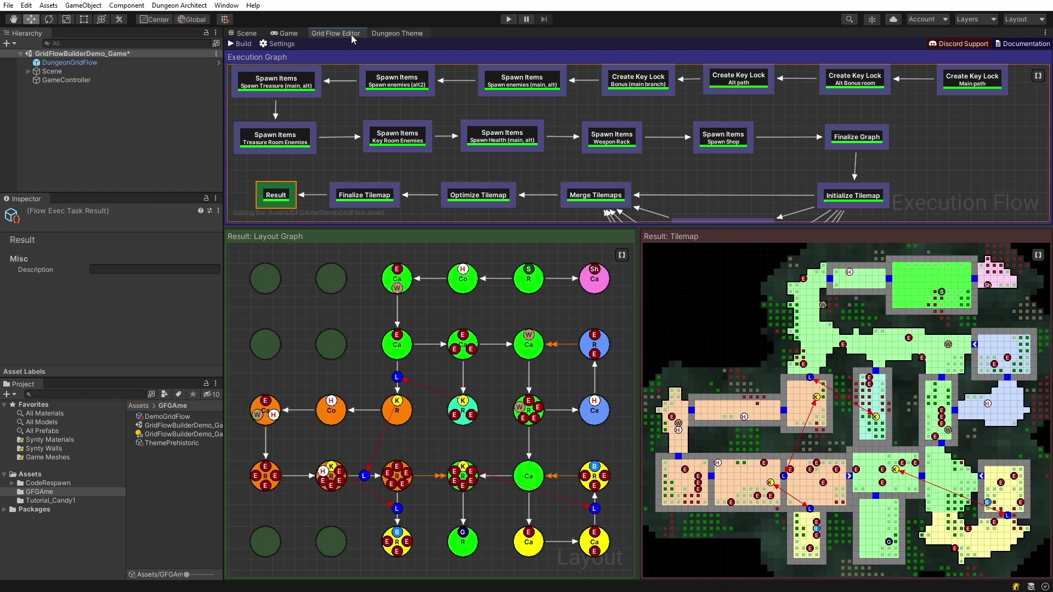
Close the Grid Flow Editor and Dungeon Theme editor, and return to viewing the dungeon in the scene view.
middle_click(343, 34)
middle_click(333, 34)
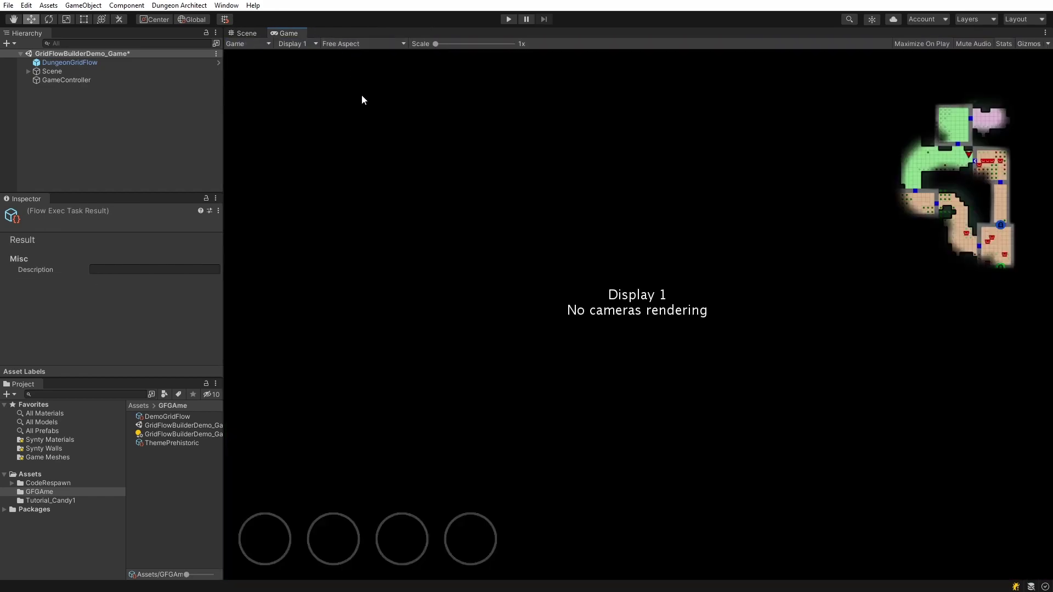
left_click(241, 33)
left_click_drag(420, 166, 316, 141, "alt")
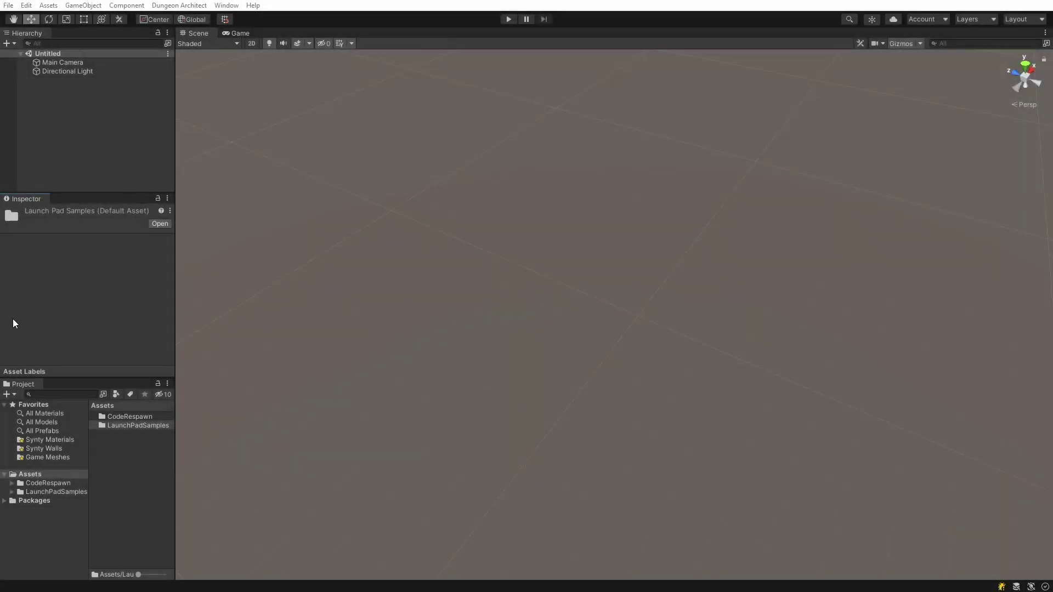
Clone the Shooter - Candy sample scene from the Dungeon Architect Launch Pad into the ShooterCandy folder inside LaunchPadSamples.
left_click(179, 5)
left_click(176, 34)
scroll(413, 333, "down", 3)
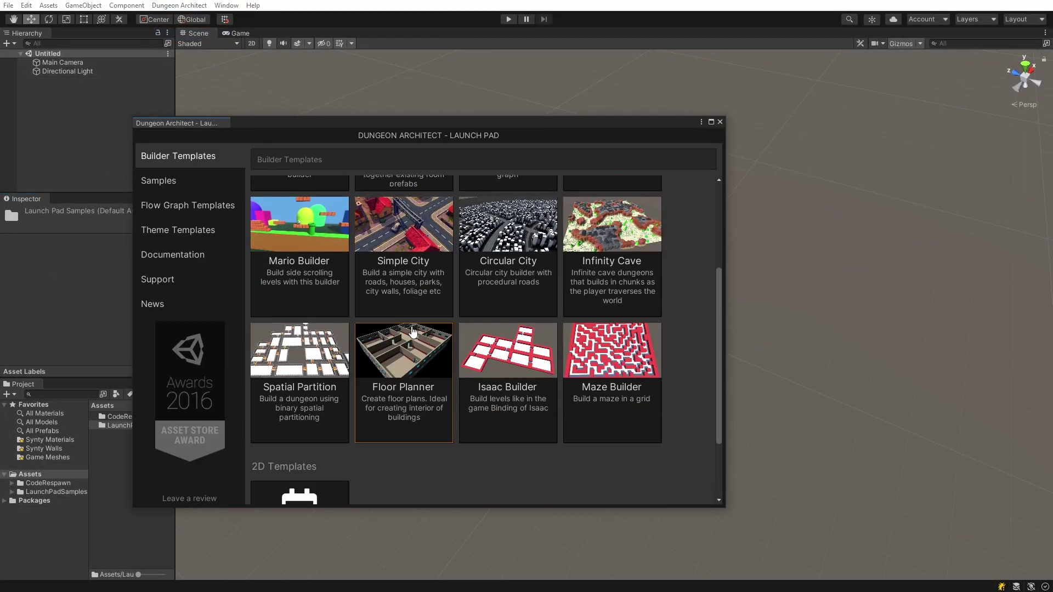
scroll(413, 332, "up", 3)
left_click(161, 185)
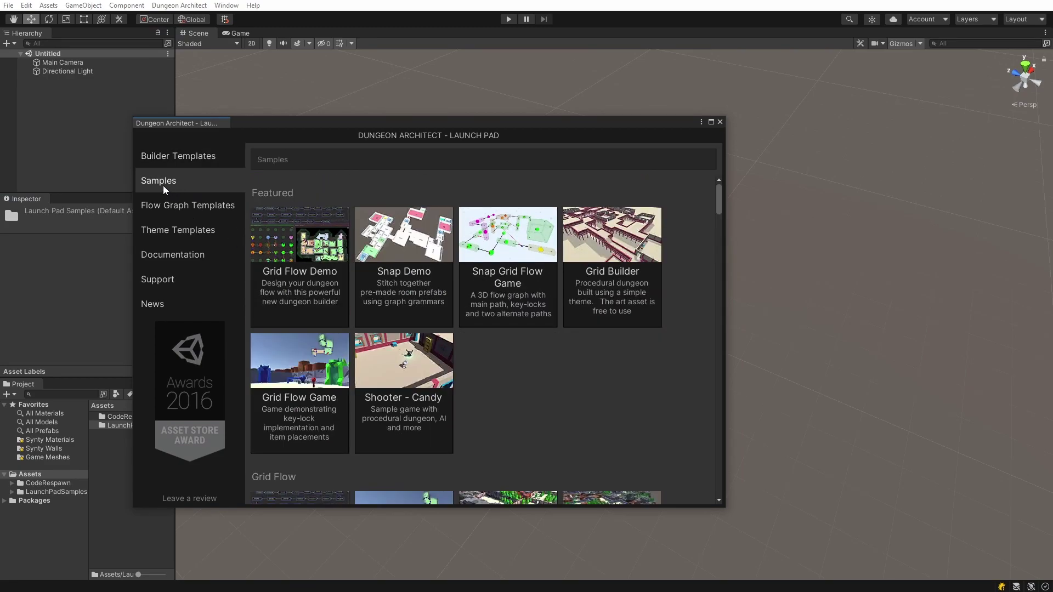
scroll(423, 248, "down", 3)
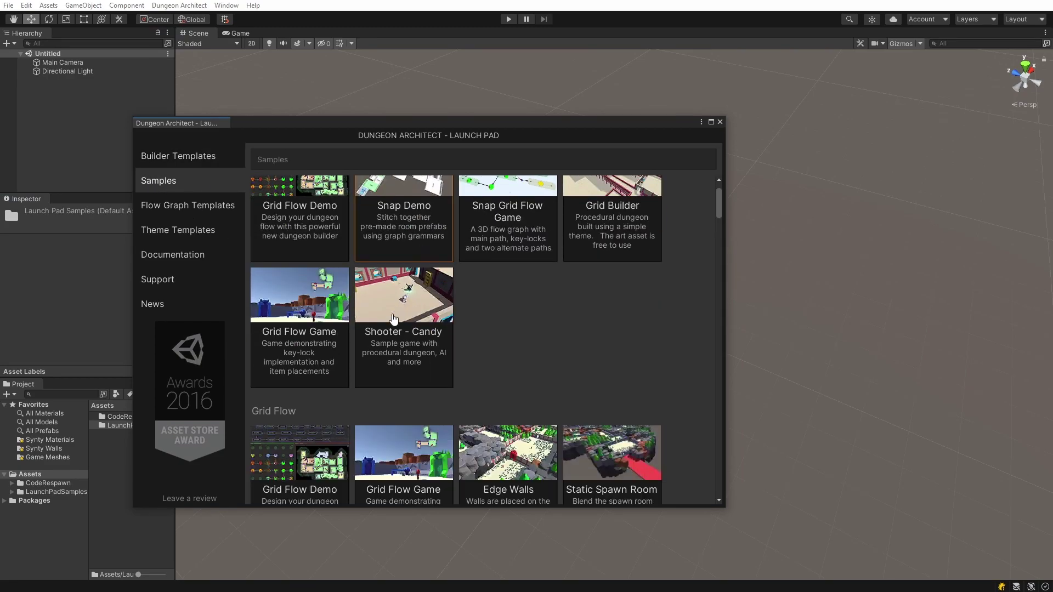
left_click(411, 348)
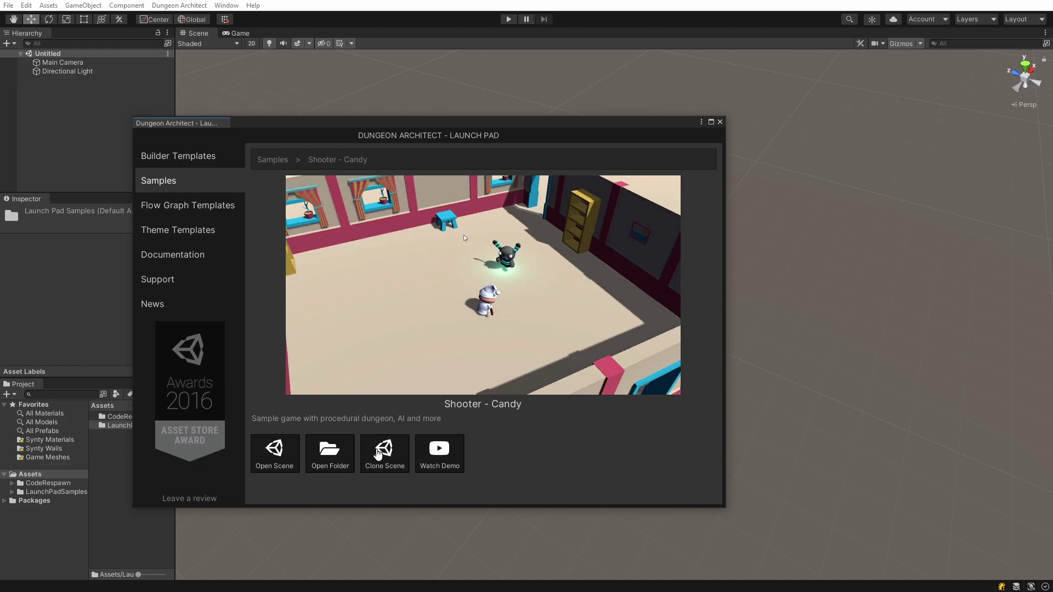
left_click(383, 455)
View the cloned candy dungeon in the scene view and start play mode.
left_click(229, 34)
left_click(186, 31)
right_click_drag(442, 164, 526, 85)
key("ctrl+p")
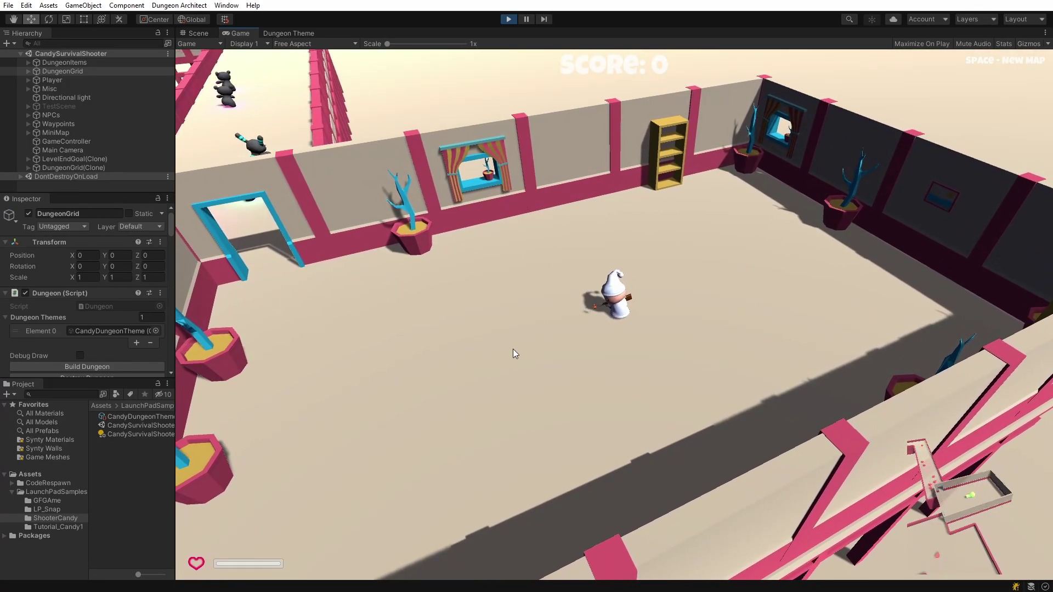
Walk the player character around the candy room, luring an enemy into it while exploring the generated dungeon.
key("s")
key("d")
key("a")
key("w")
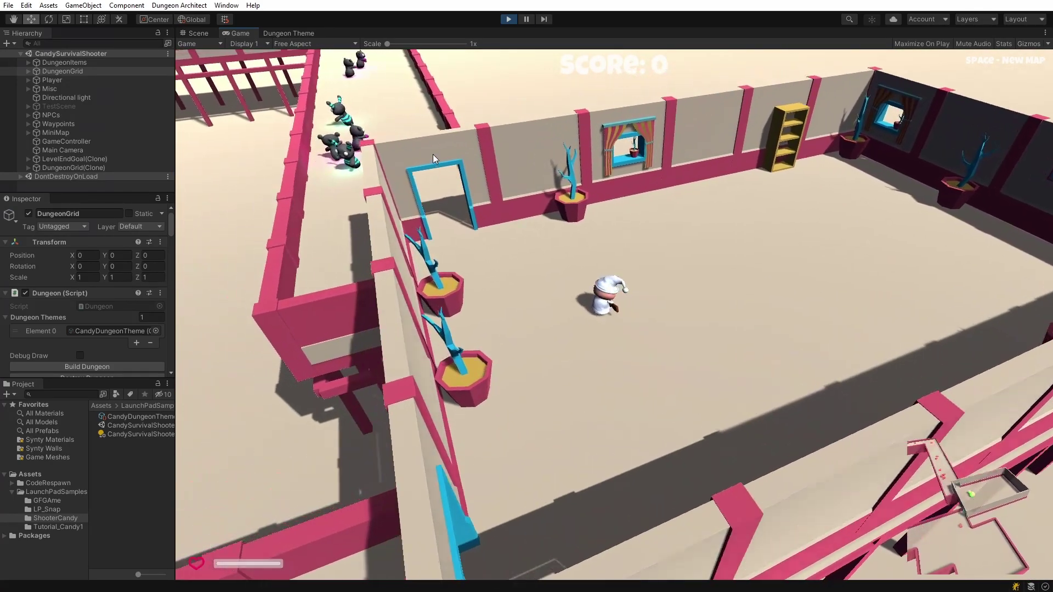
key("d")
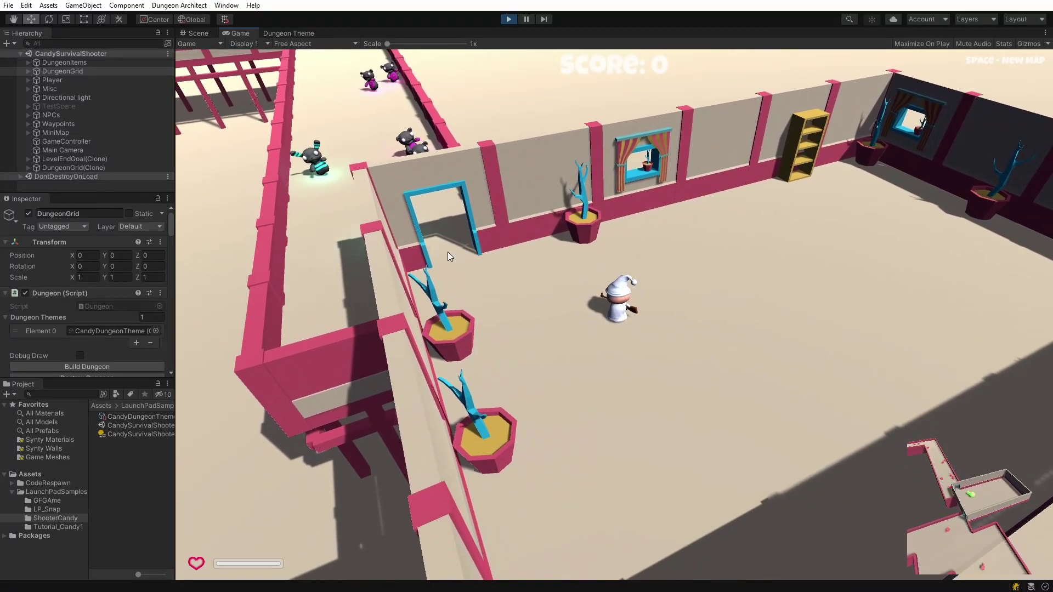
key("d")
key("w")
key("d")
key("s")
key("w")
key("d")
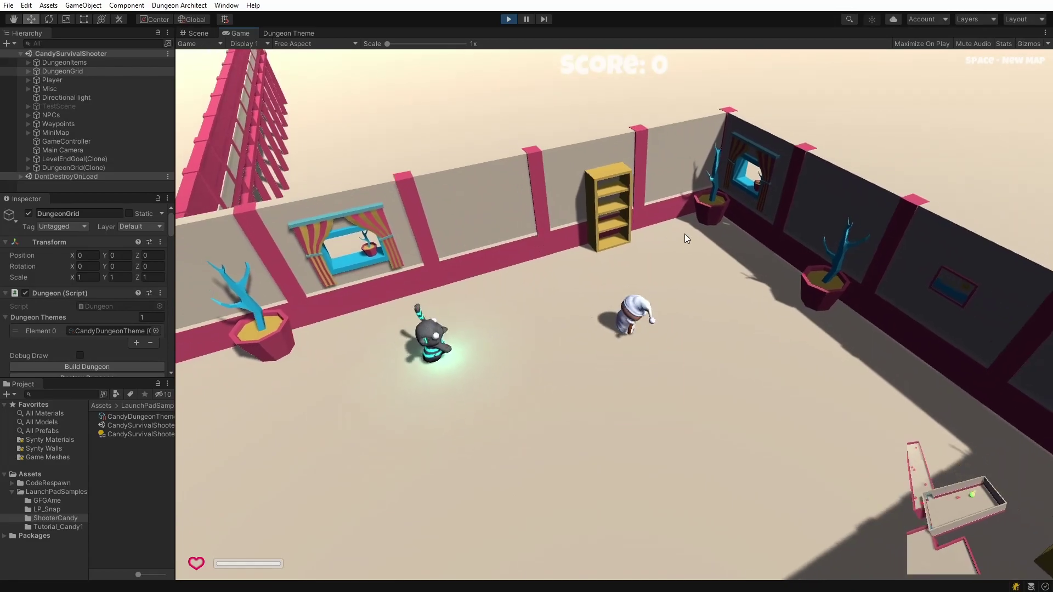
key("a")
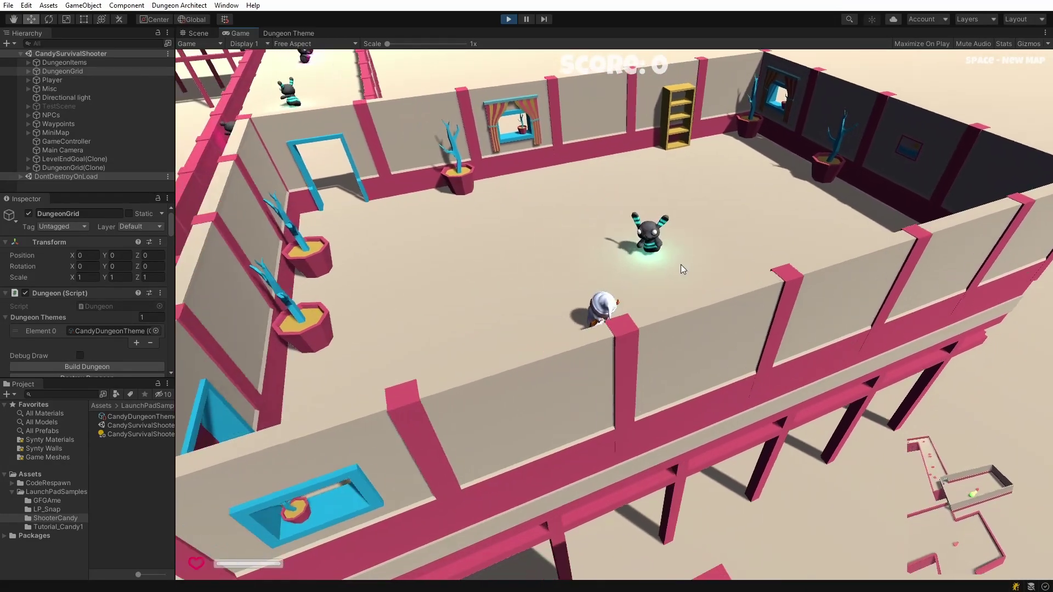
key("a")
key("w")
key("d")
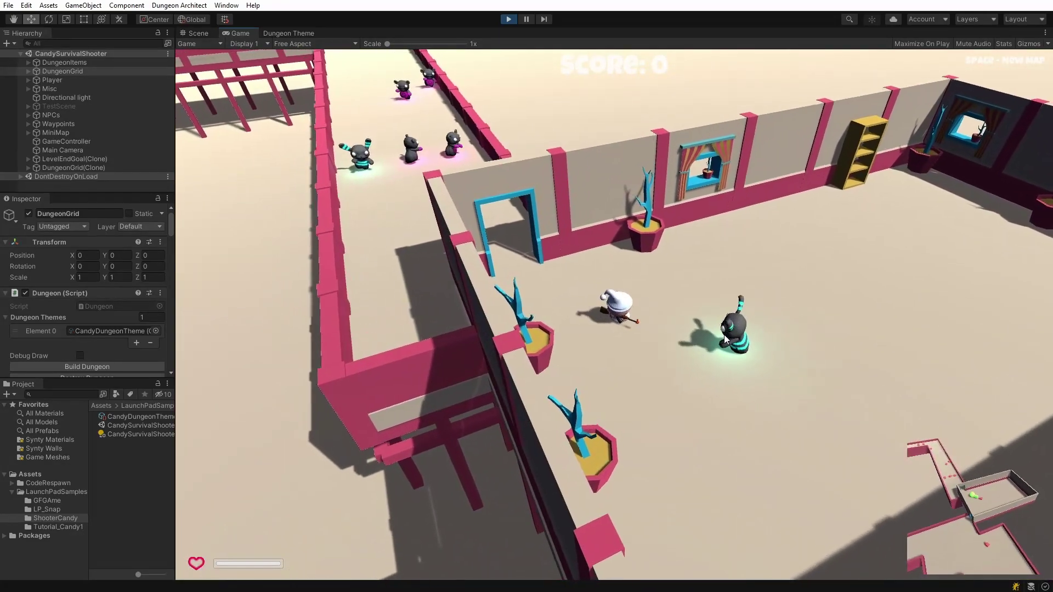
key("w")
key("d")
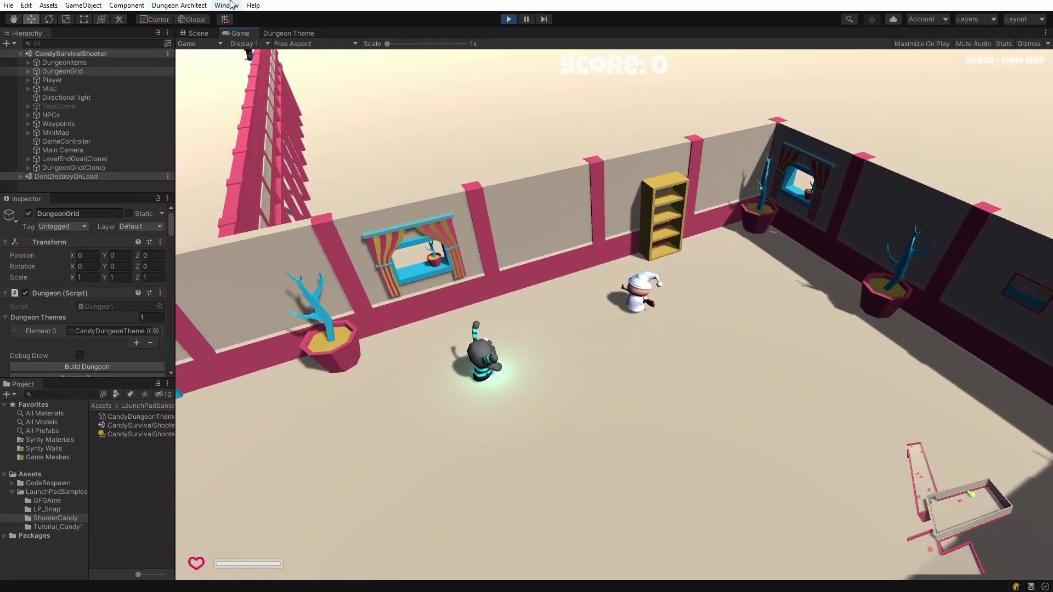
Open the AI Navigation window while the game keeps running.
left_click(228, 7)
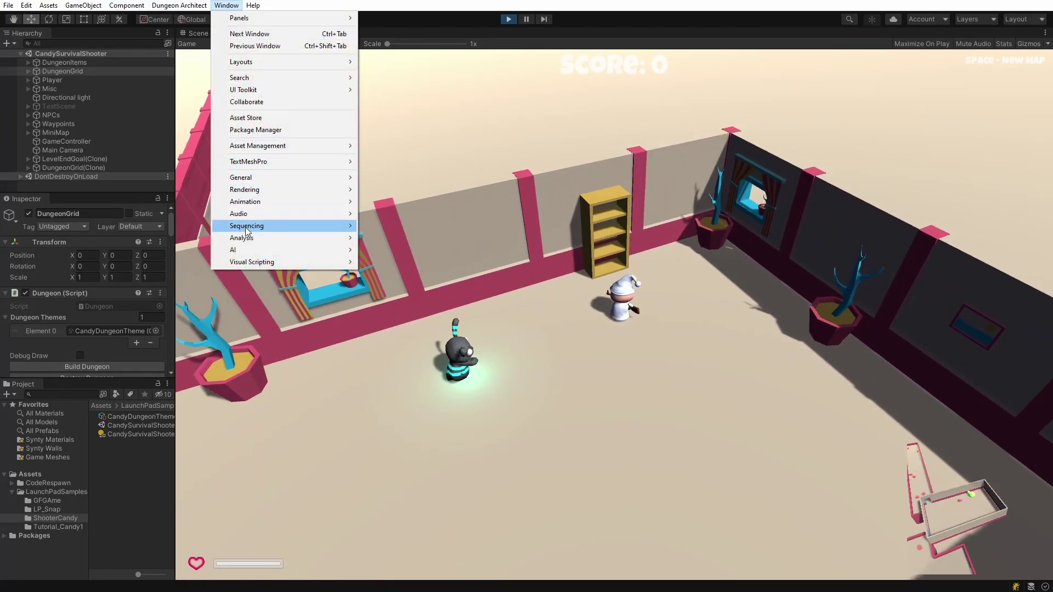
mouse_move(257, 250)
left_click(395, 252)
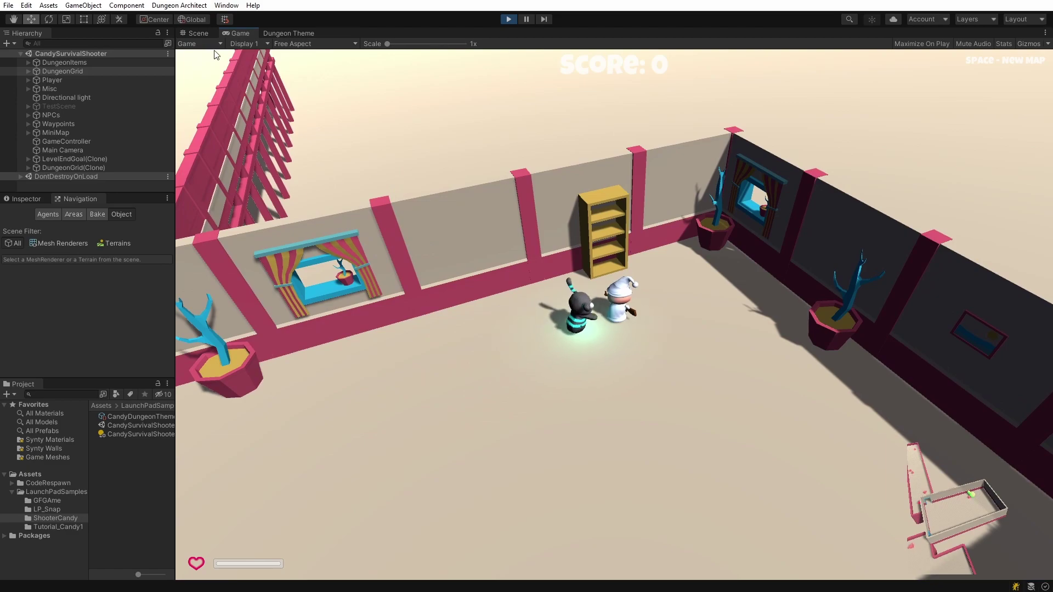
Shoot the enemy attacking the player and move the character back across the room.
left_click(657, 304)
key("d")
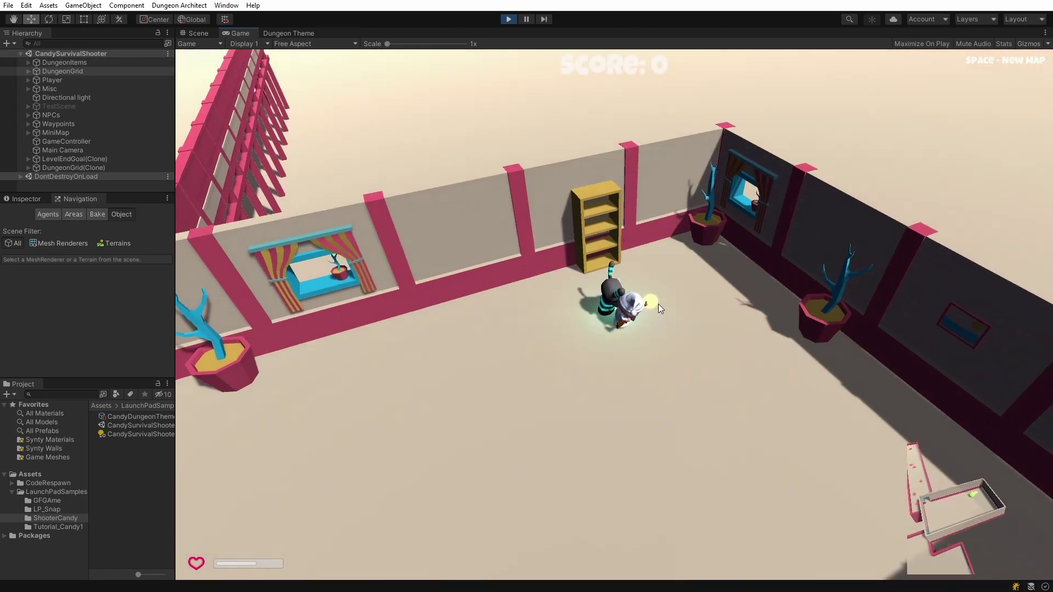
left_click(525, 274)
key("s")
key("a")
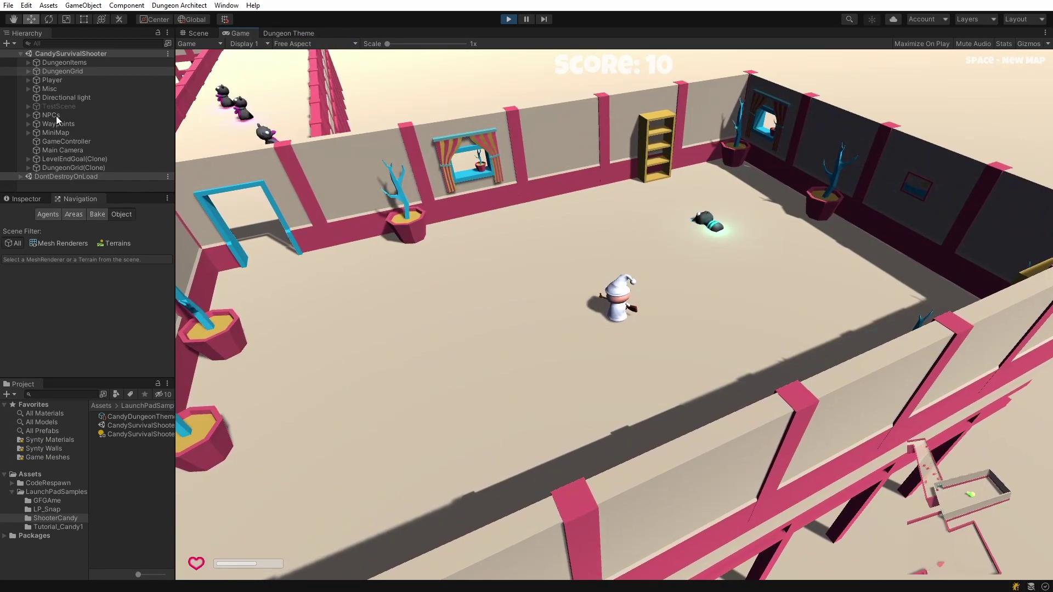
Show the navmesh bake settings in the Navigation window.
left_click(229, 5)
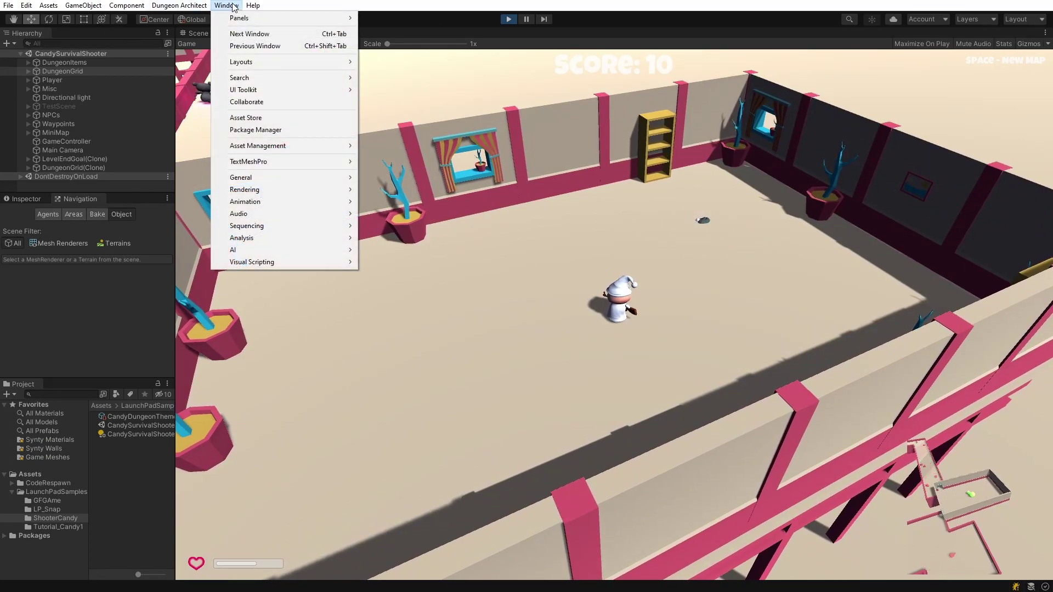
left_click(53, 214)
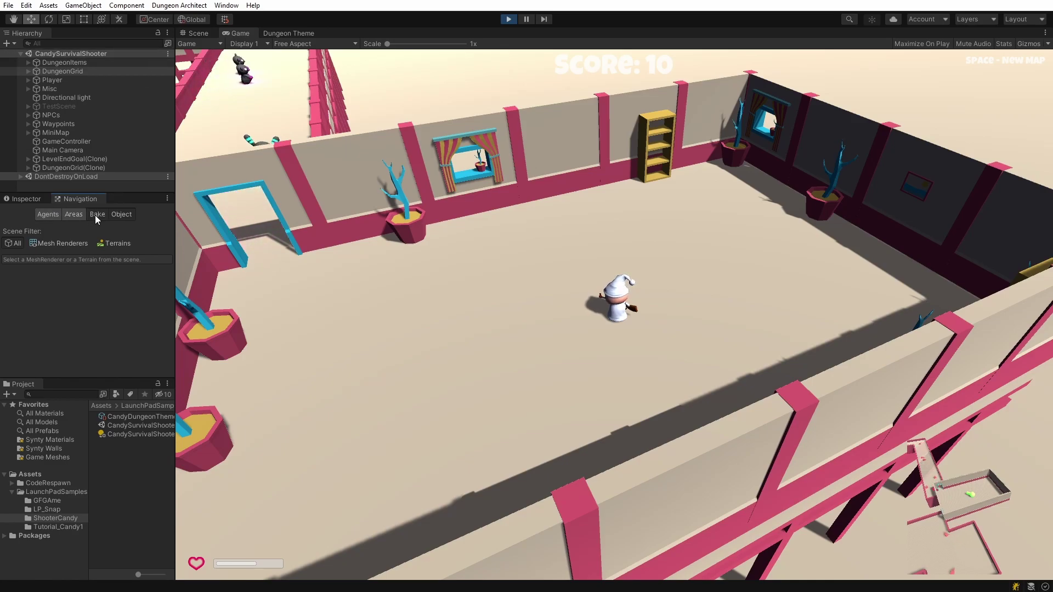
left_click(95, 216)
left_click(51, 214)
left_click(94, 214)
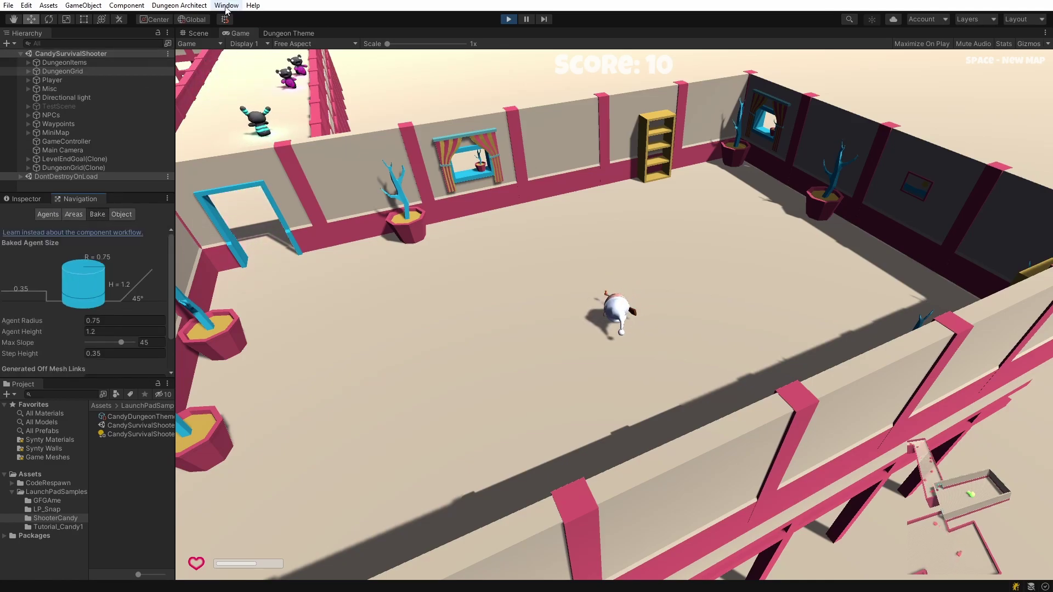
Examine the runtime navmesh of the candy dungeon in the scene view.
left_click(196, 35)
right_click_drag(501, 299, 114, 313)
key("w")
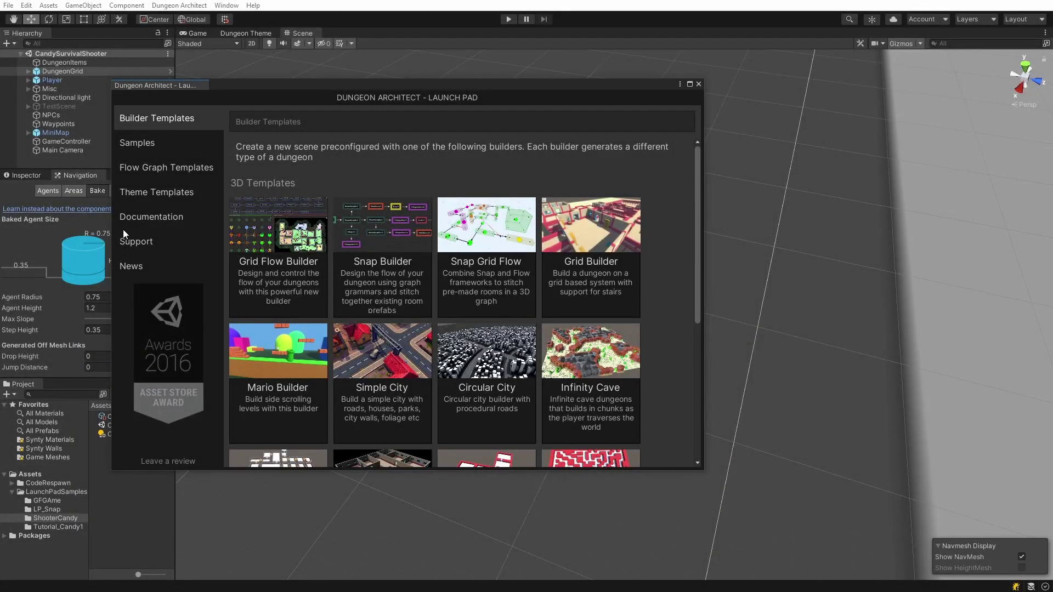
Examine the Snap Grid Flow Game sample page in the Dungeon Architect Launch Pad.
left_click(137, 144)
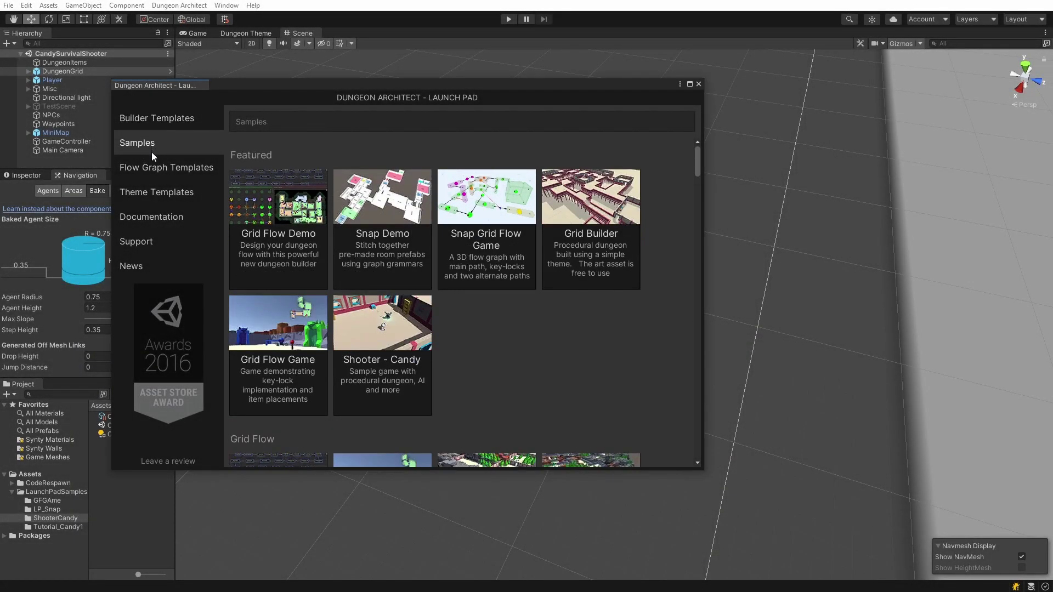
left_click(484, 245)
scroll(485, 231, "down", 2)
scroll(487, 246, "up", 2)
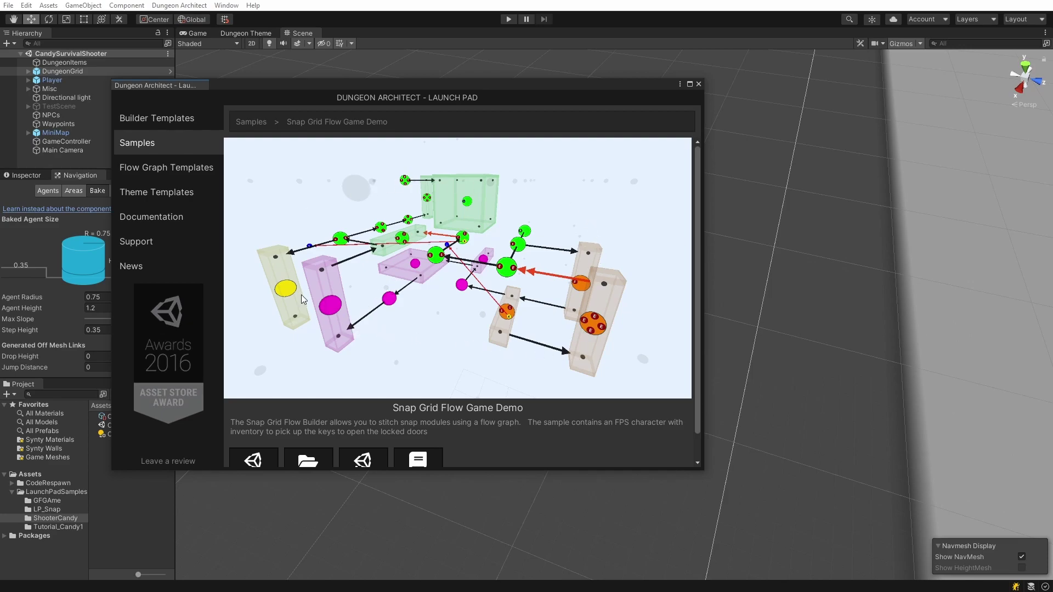
View the Grid Flow Demo sample's page for comparison, and return to the samples list.
left_click(250, 122)
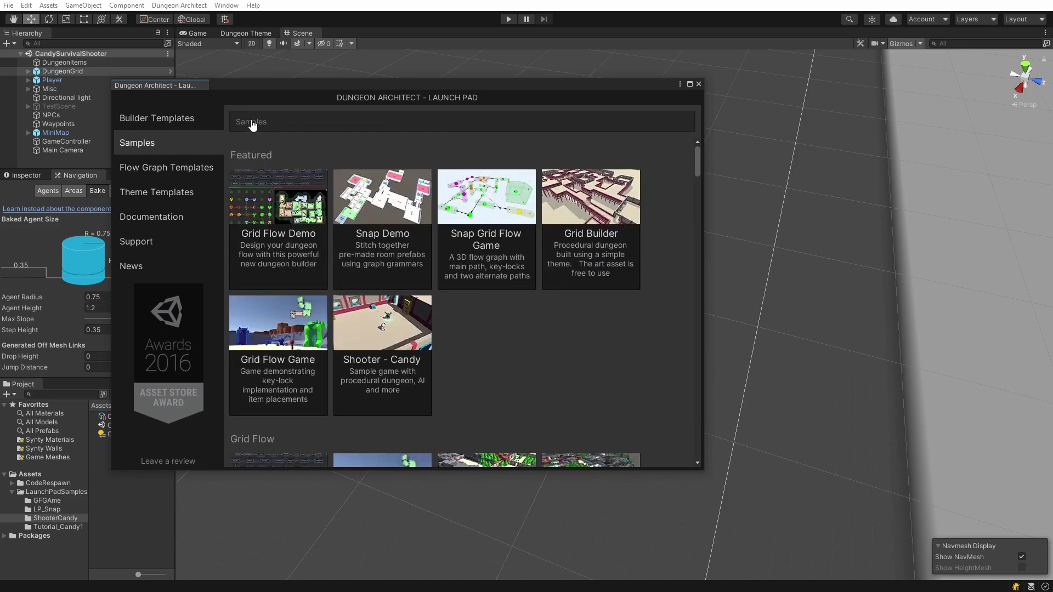
left_click(276, 215)
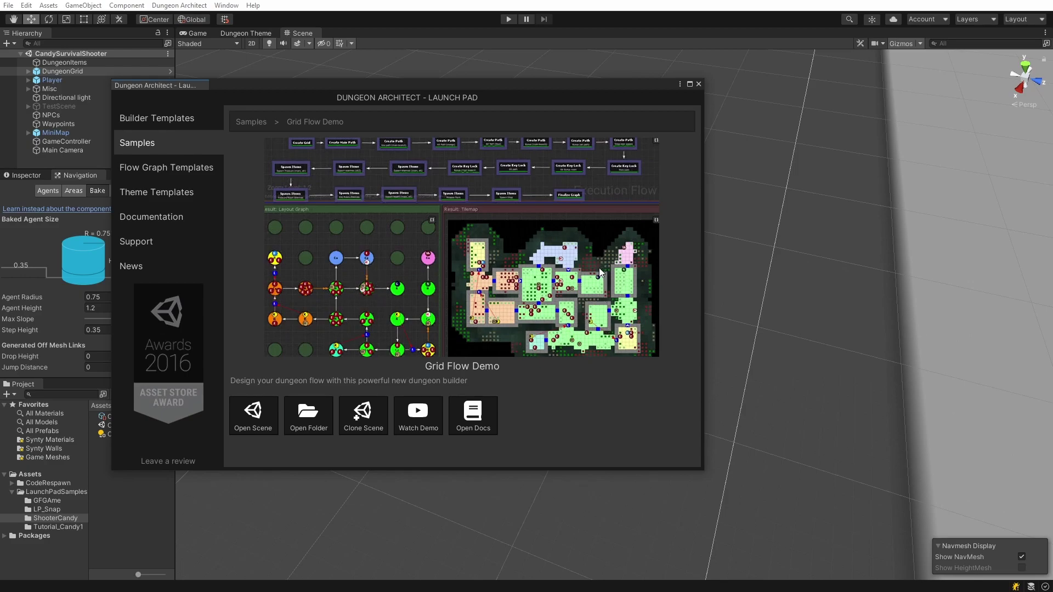
left_click(250, 124)
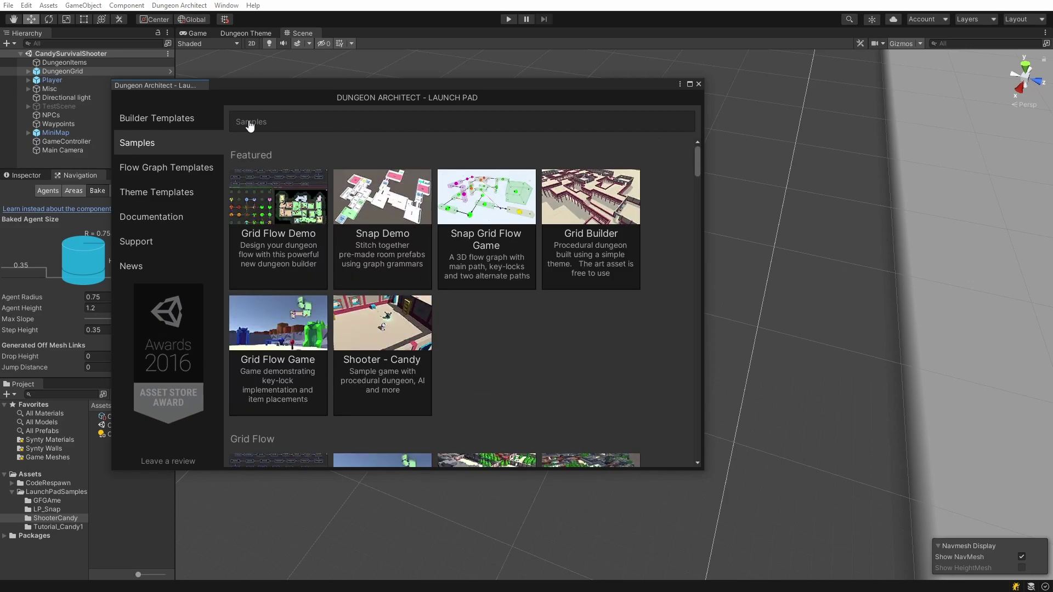
Clone the Snap Grid Flow Game sample as SnapGridFlowSampleScene.unity into a new SGF_Game1 folder inside LaunchPadSamples.
left_click(492, 218)
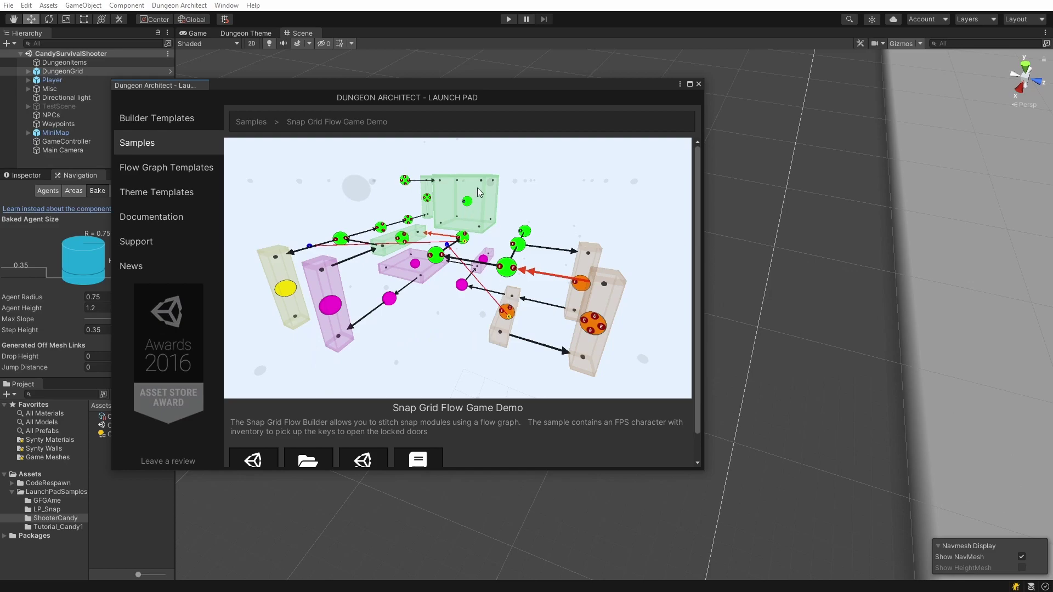
scroll(542, 340, "down", 1)
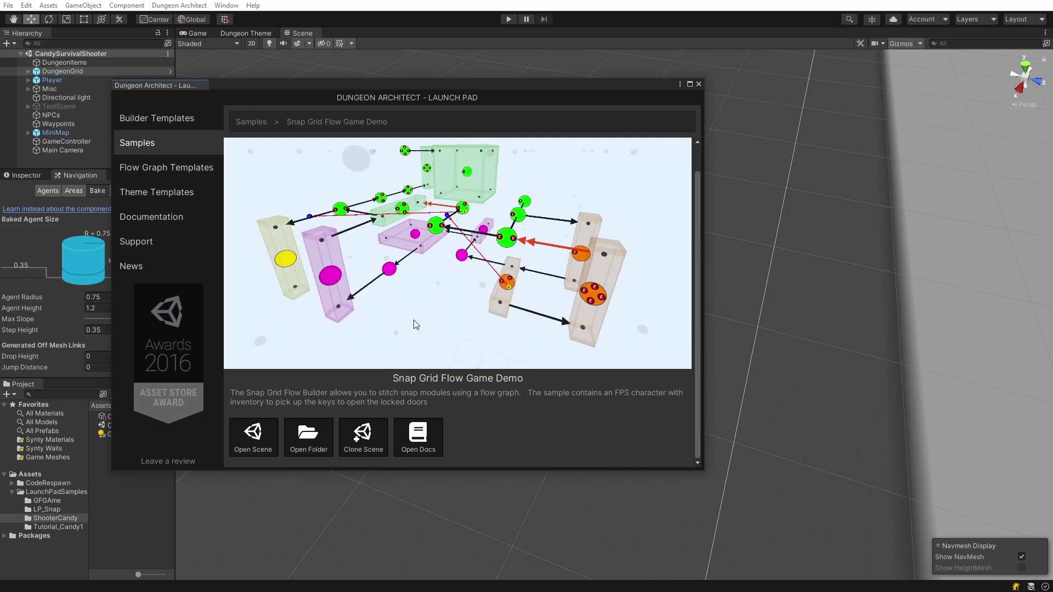
left_click(363, 434)
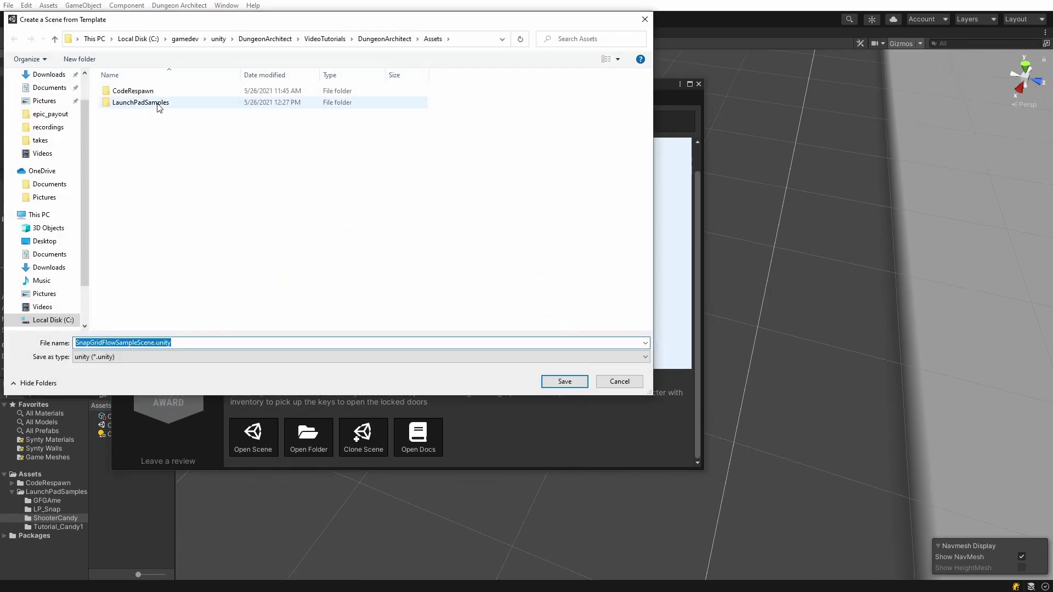
double_click(146, 108)
left_click(80, 58)
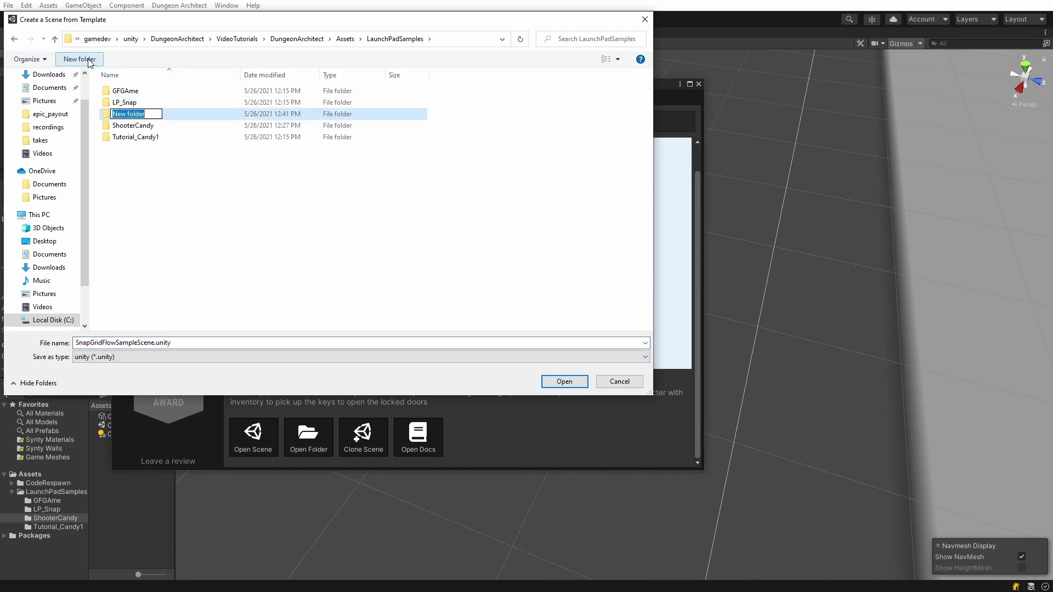
type("SGF_Game1")
key("Return")
key("Return")
left_click(576, 383)
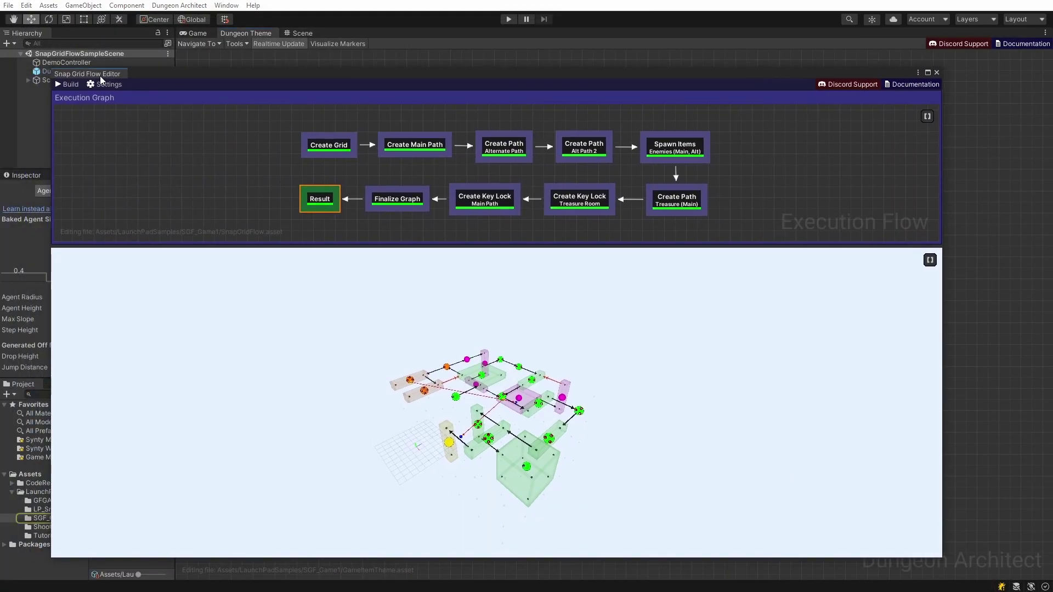
Dock the Snap Grid Flow Editor beside the scene view and frame its execution graph and 3D layout.
left_click_drag(100, 76, 350, 36)
key("w")
right_click_drag(420, 270, 453, 255)
key("q")
key("e")
key("s")
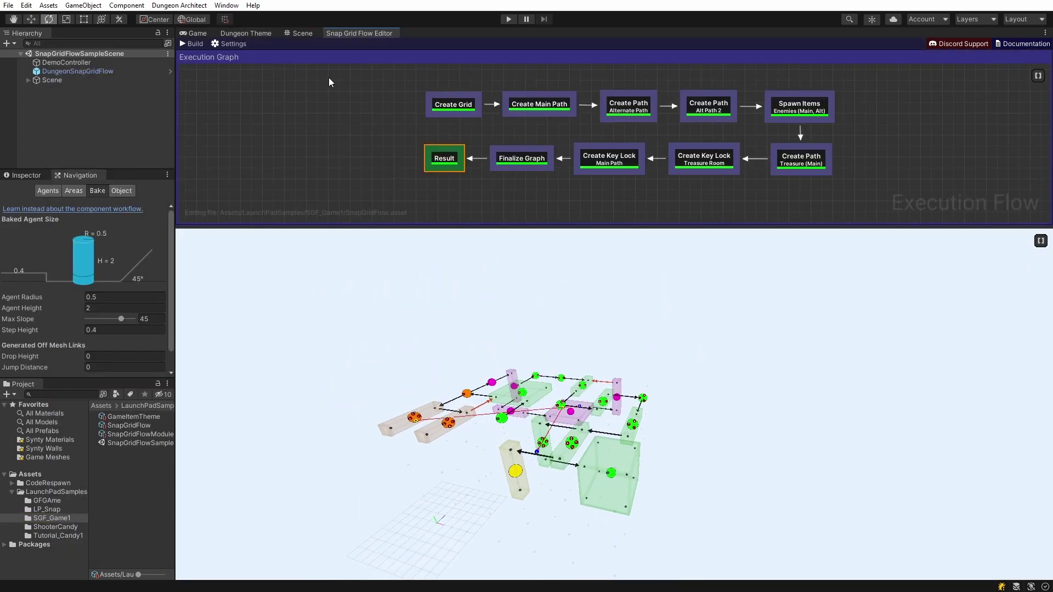
middle_click_drag(338, 78, 323, 84)
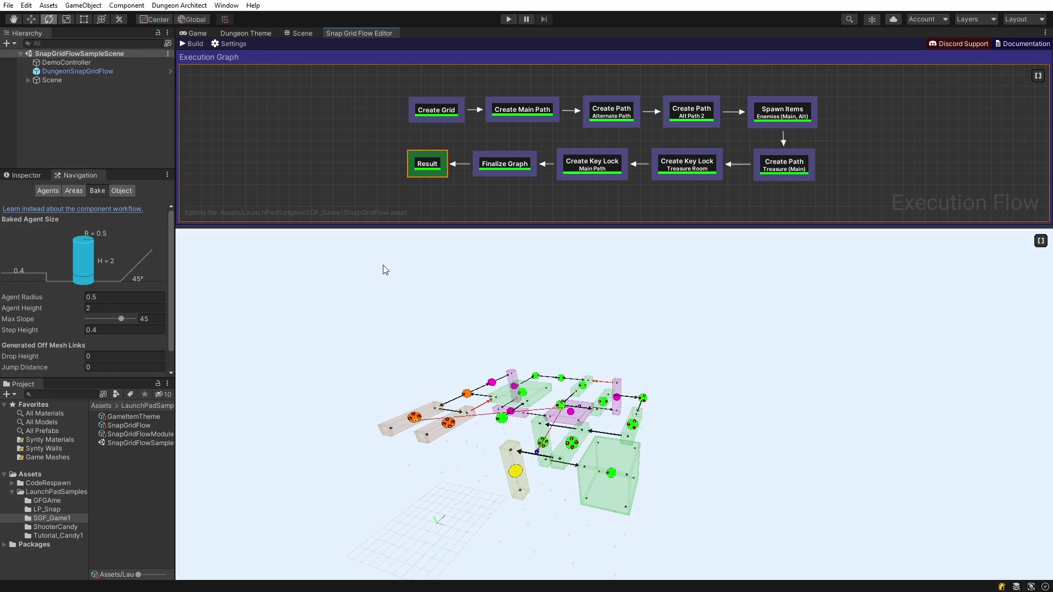
Examine the 3D layout graph's rooms, connections, keys and locks from several sides.
right_click_drag(488, 333, 529, 344)
key("w")
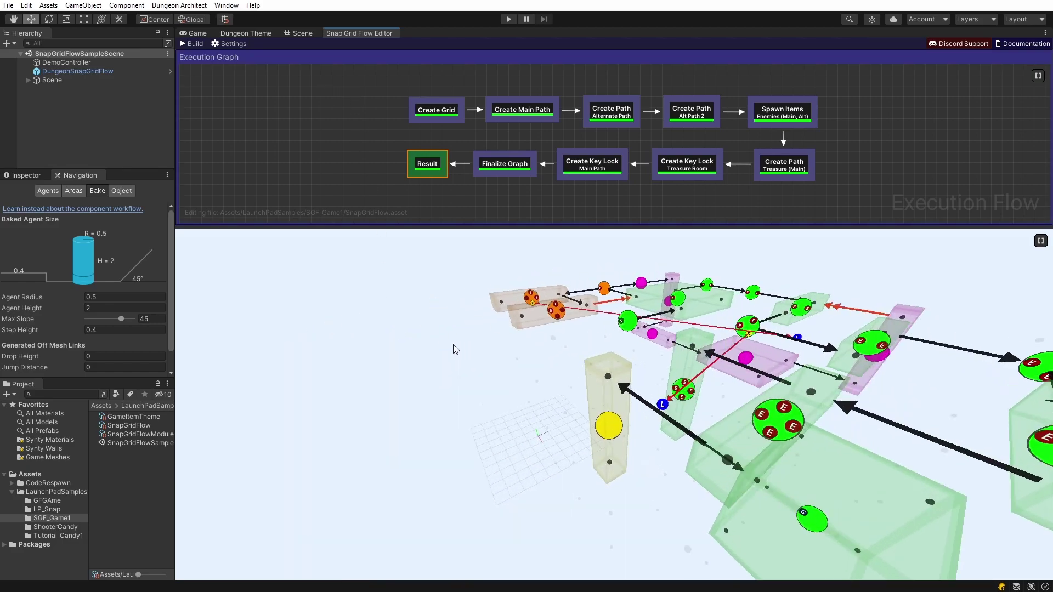
left_click_drag(450, 344, 760, 349)
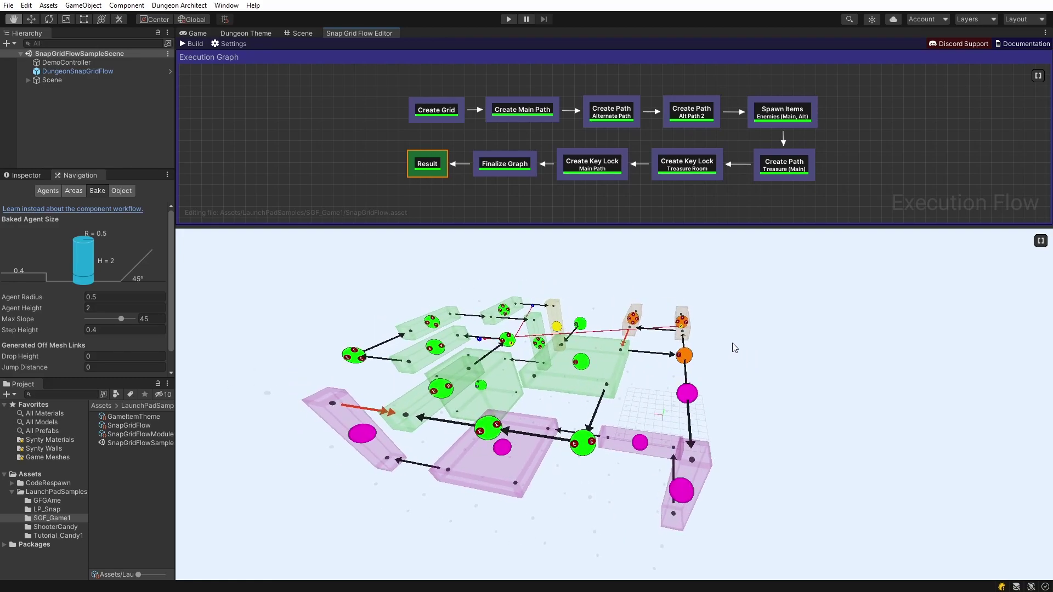
left_click_drag(664, 321, 711, 326)
Build the snap grid flow graph twice to generate new 3D layouts, and inspect the result.
left_click(195, 44)
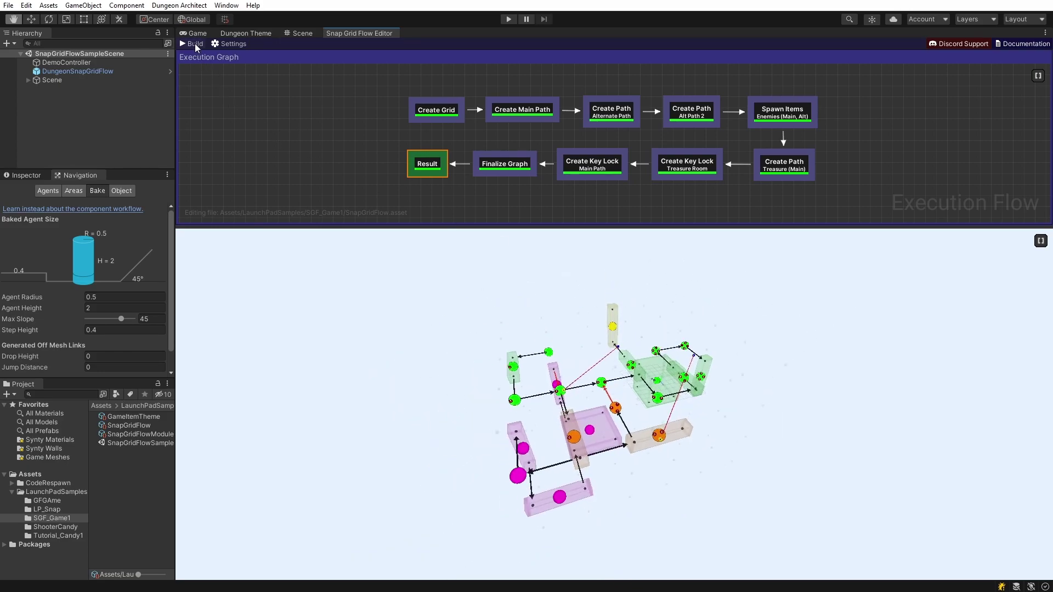
left_click(196, 44)
left_click_drag(675, 475, 687, 445)
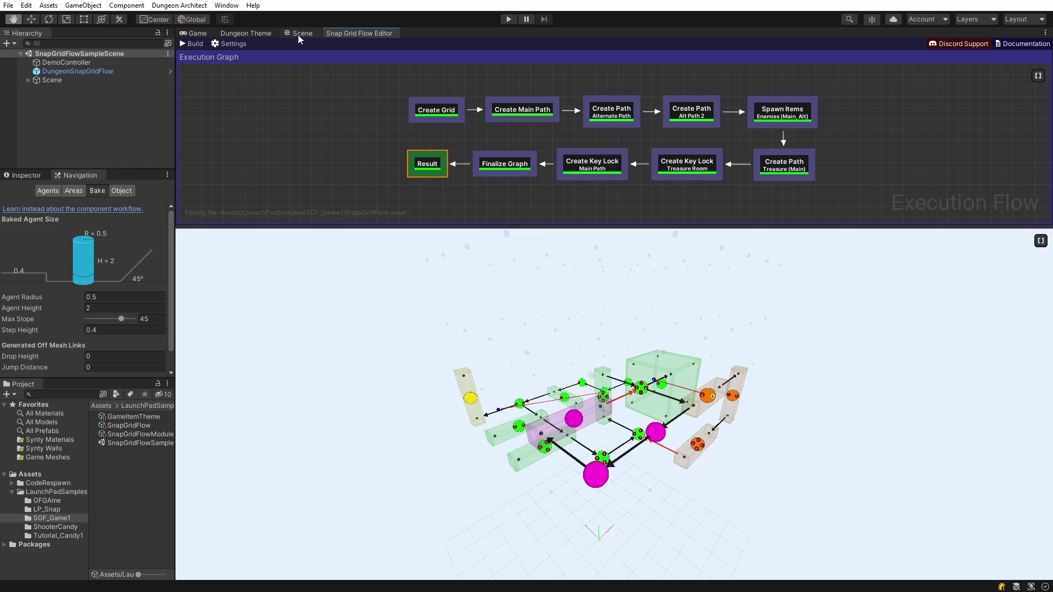
Close the Dungeon Theme editor and build the dungeon of the DungeonSnapGridFlow object in the scene view.
middle_click(253, 32)
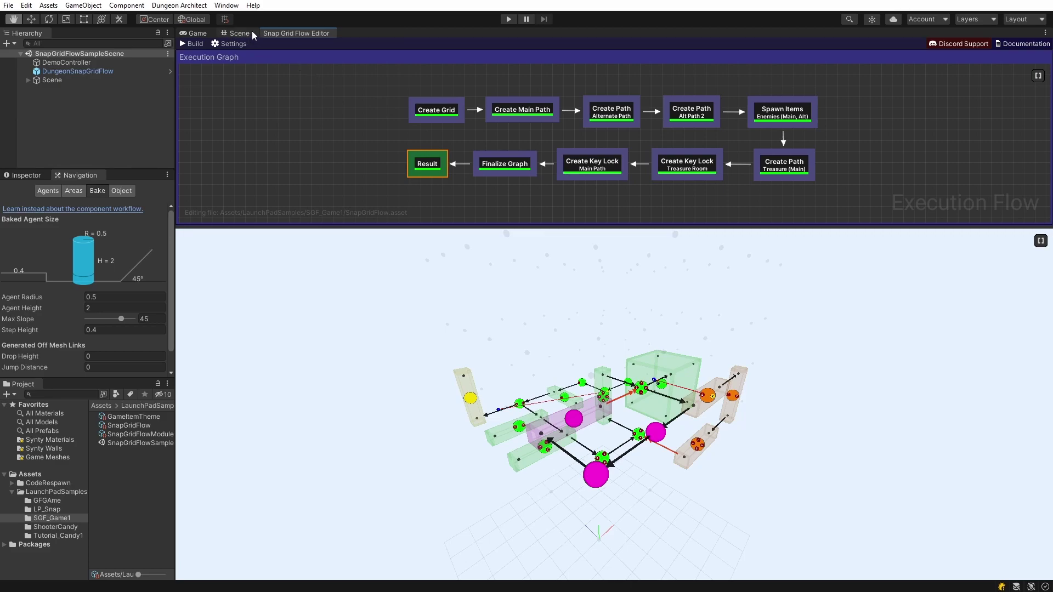
left_click(243, 34)
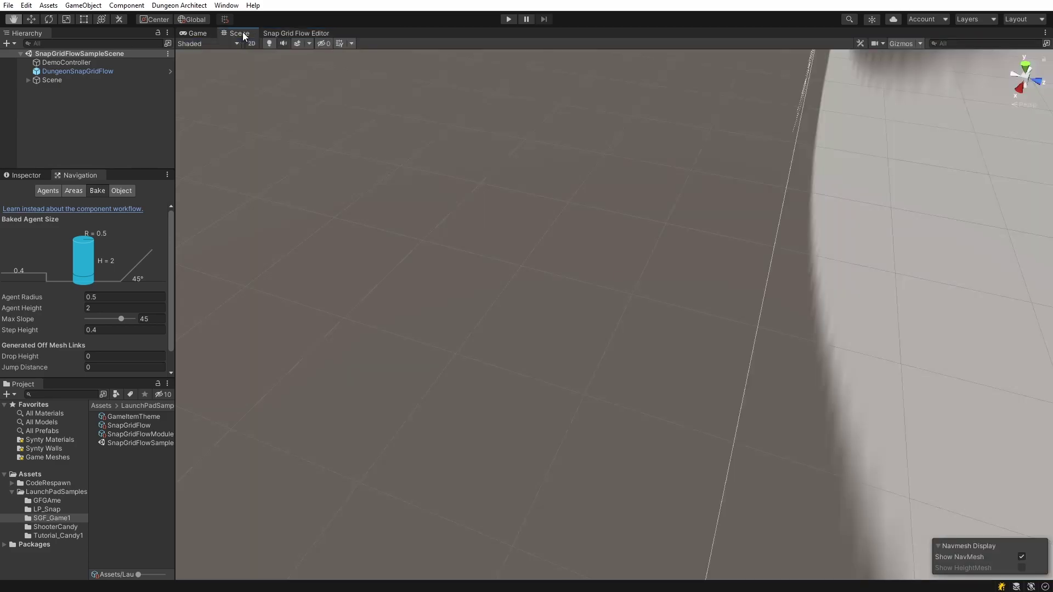
left_click(26, 176)
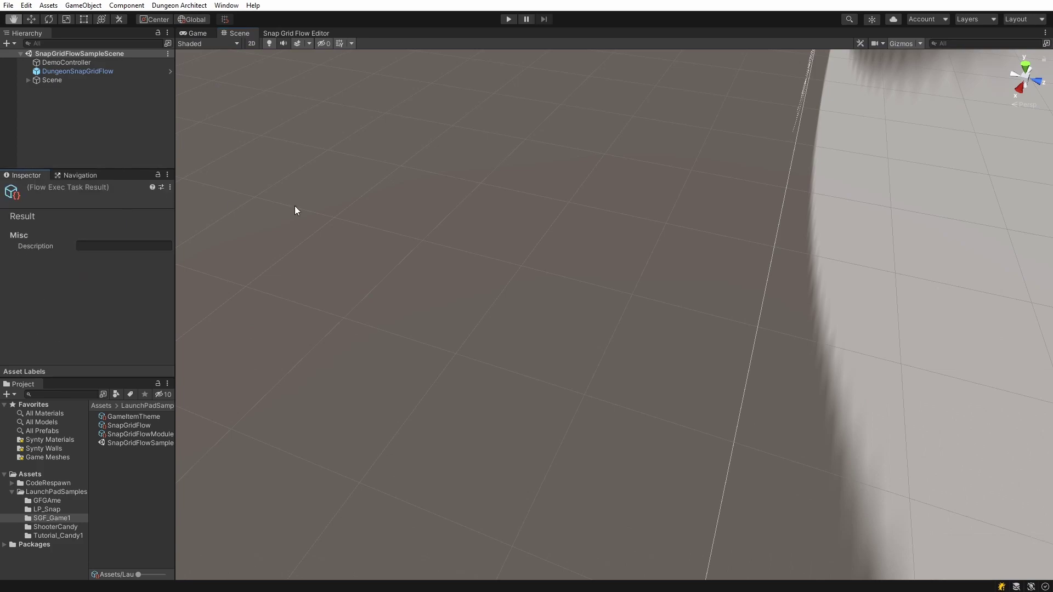
right_click_drag(352, 212, 785, 167)
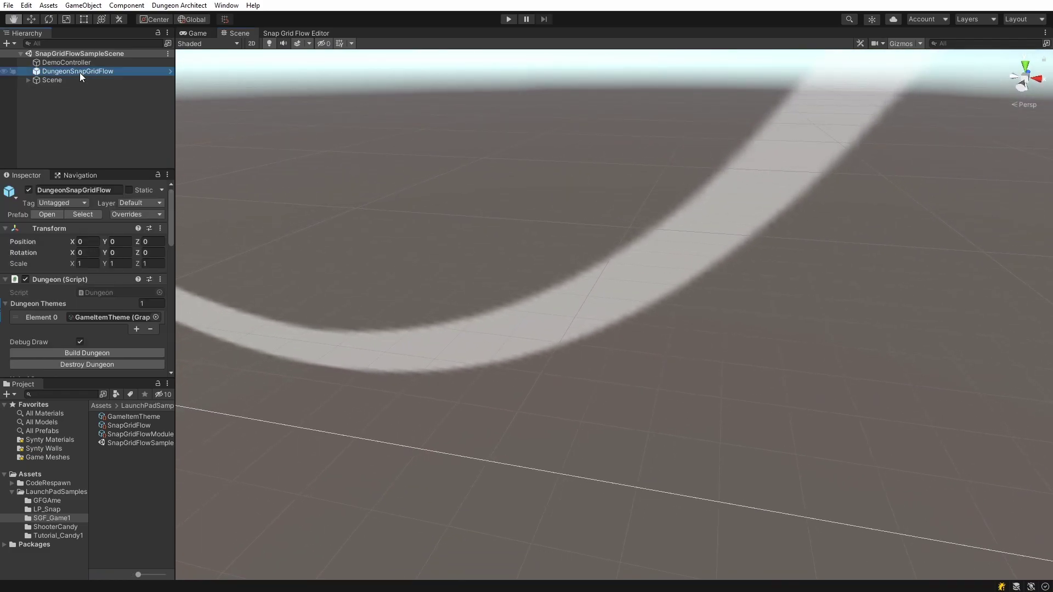
left_click(83, 354)
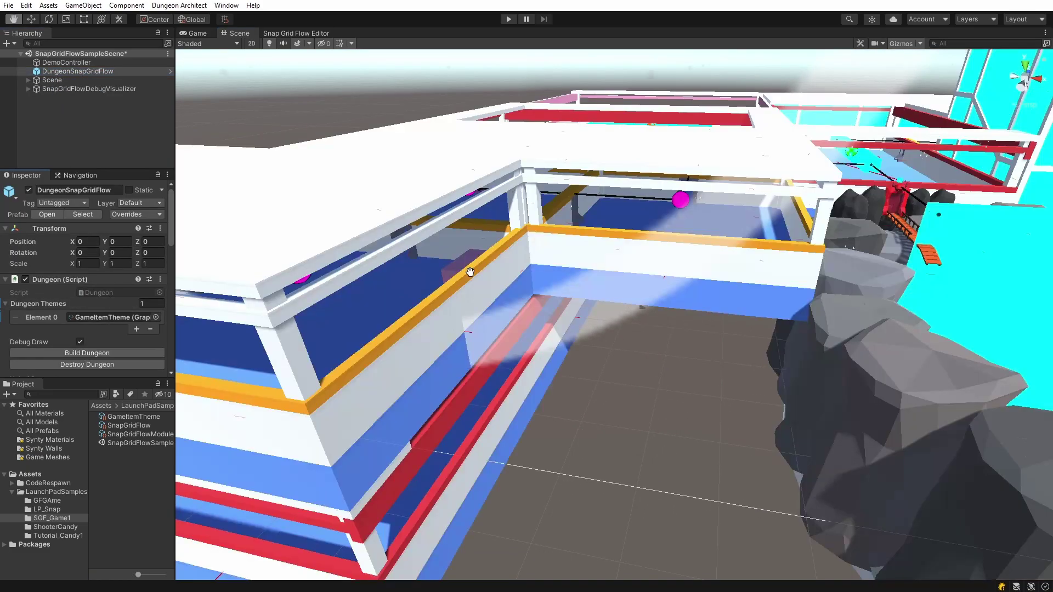
Set the Snap Grid Flow Config's seed to 2 and rebuild the dungeon.
mouse_move(532, 259)
right_mouse_down()
mouse_move(536, 248)
mouse_move(517, 261)
right_mouse_up()
right_click_drag(520, 305, 440, 299)
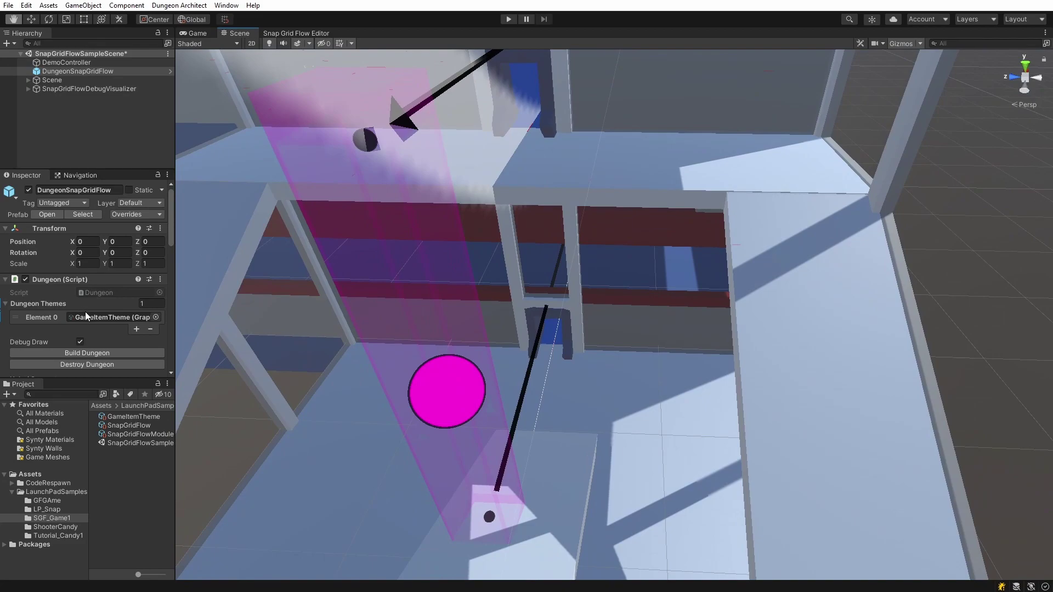
scroll(82, 330, "down", 3)
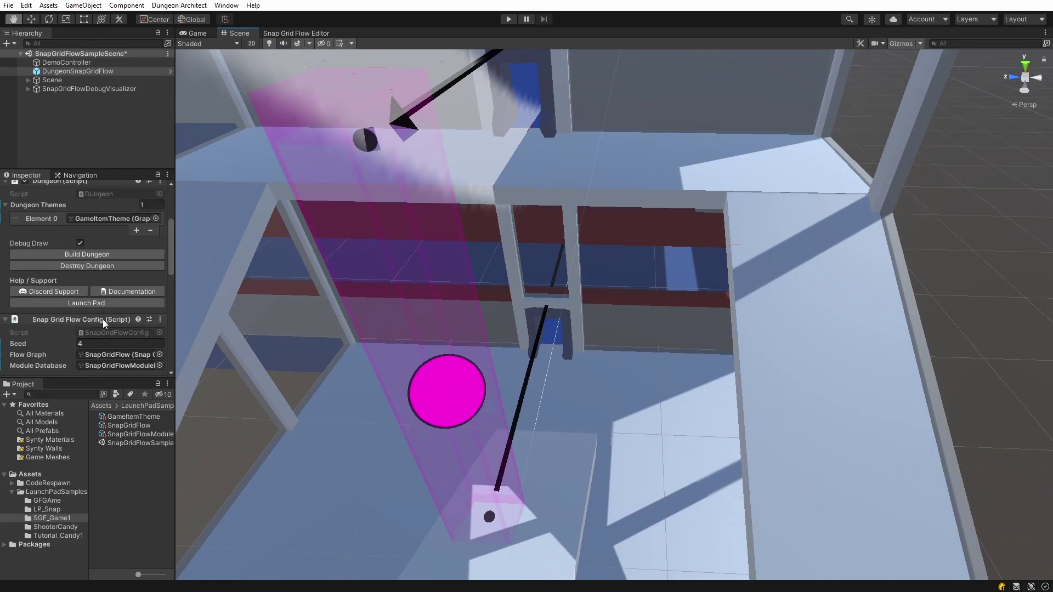
left_click(88, 255)
Examine the rebuilt dungeon's goal room, wooden bridge, enemy rooms and the flow graph overlaid on them.
right_click_drag(485, 285, 533, 275)
key("w")
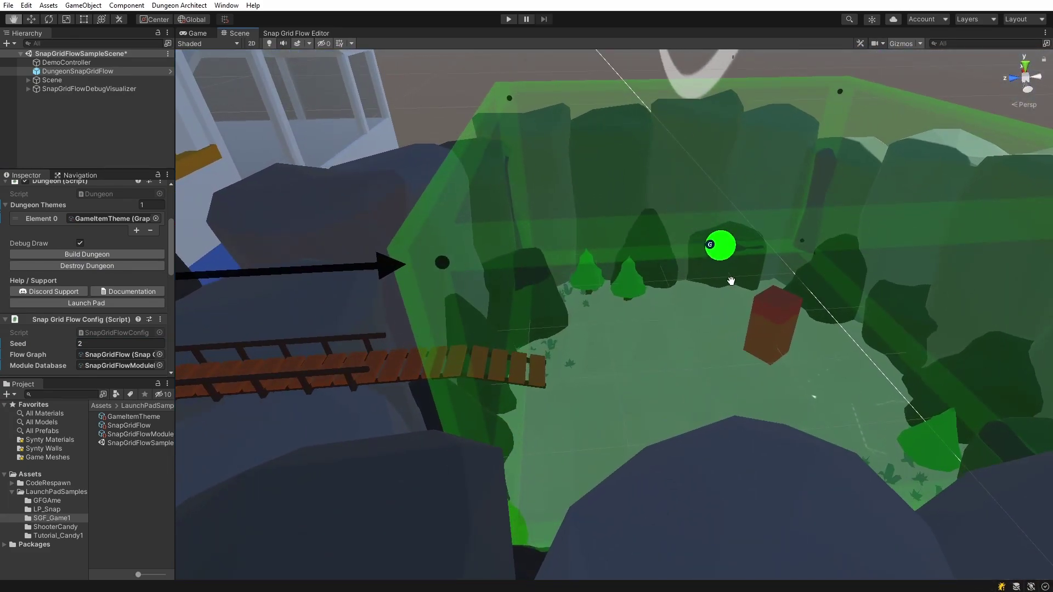
right_click_drag(720, 281, 741, 258)
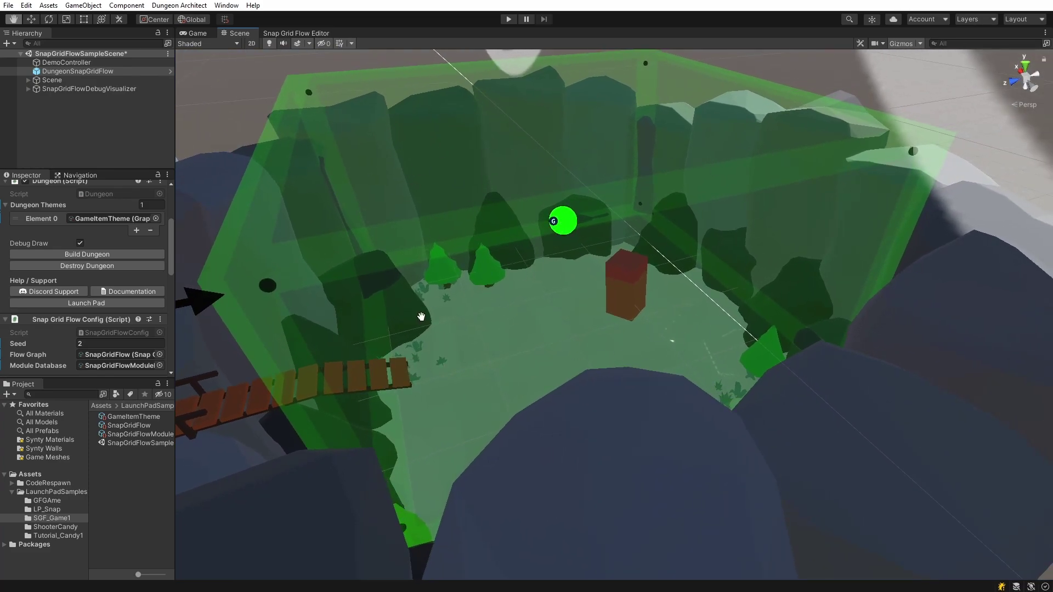
left_click_drag(192, 420, 356, 189)
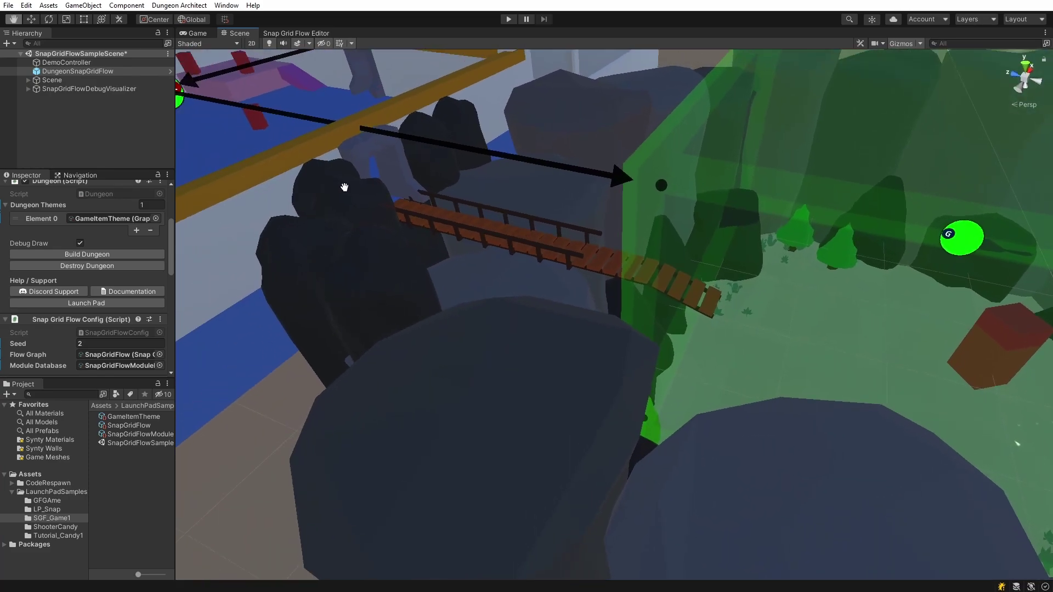
left_click_drag(732, 223, 565, 264)
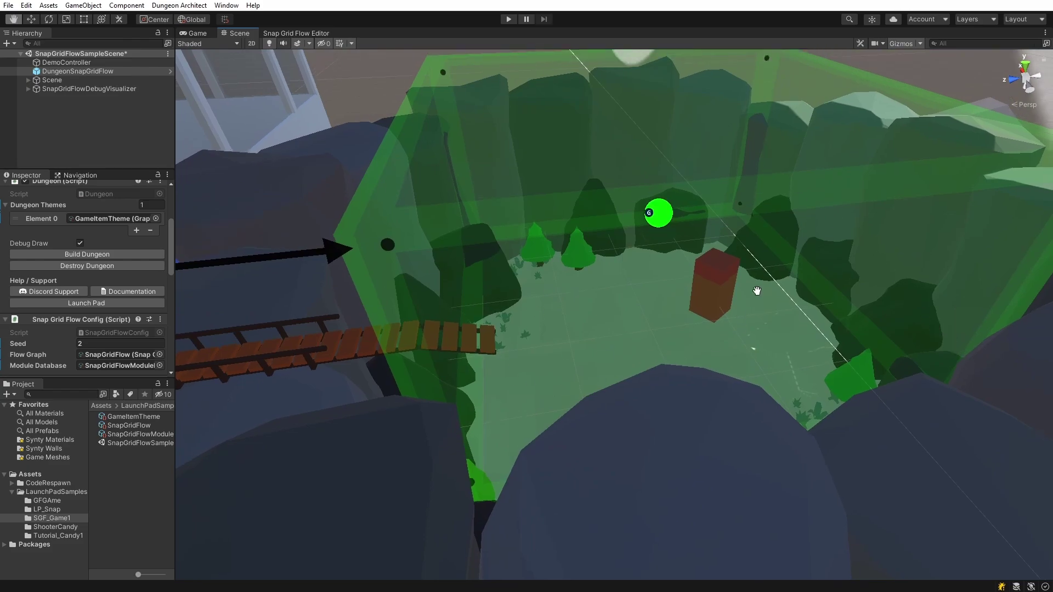
mouse_move(756, 270)
right_mouse_down()
mouse_move(429, 184)
mouse_move(390, 202)
mouse_move(372, 221)
mouse_move(452, 254)
mouse_move(665, 306)
mouse_move(806, 294)
mouse_move(901, 309)
mouse_move(833, 261)
mouse_move(695, 266)
mouse_move(541, 252)
mouse_move(489, 223)
mouse_move(497, 378)
right_mouse_up()
key("w")
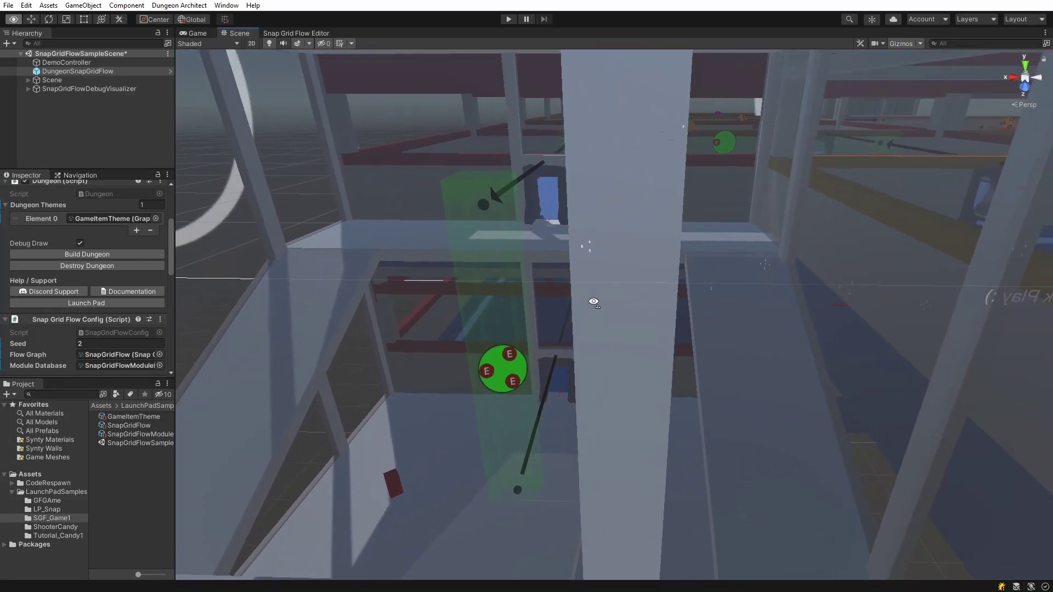
right_click_drag(594, 301, 599, 285)
mouse_move(509, 306)
right_mouse_down()
mouse_move(458, 301)
mouse_move(494, 223)
mouse_move(766, 348)
mouse_move(905, 438)
mouse_move(597, 342)
mouse_move(536, 306)
mouse_move(724, 312)
mouse_move(584, 346)
mouse_move(784, 362)
right_mouse_up()
key("w")
key("e")
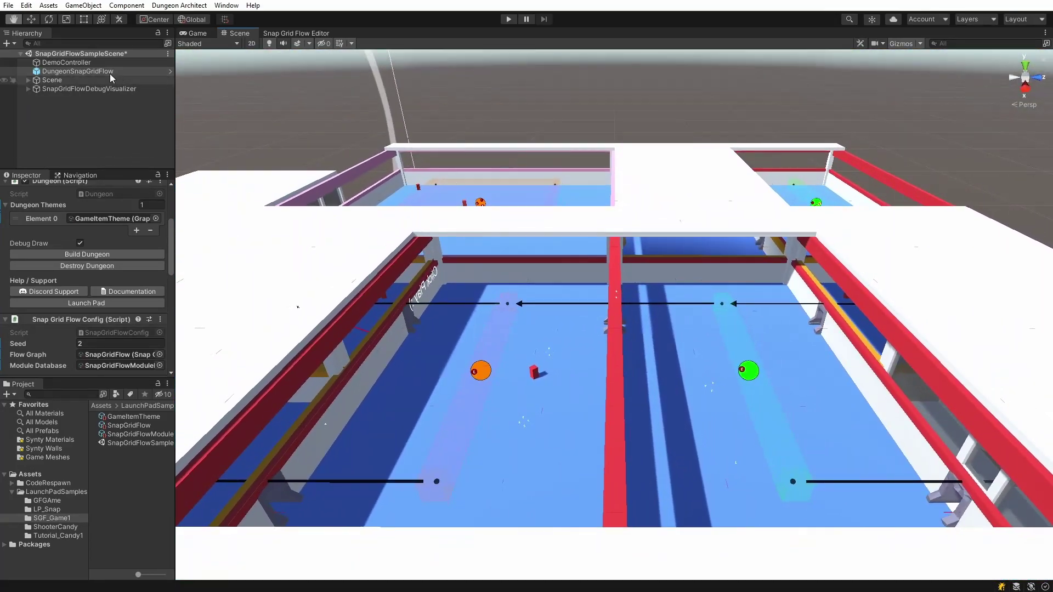
Destroy the built dungeon of the DungeonSnapGridFlow object and start play mode.
left_click(80, 71)
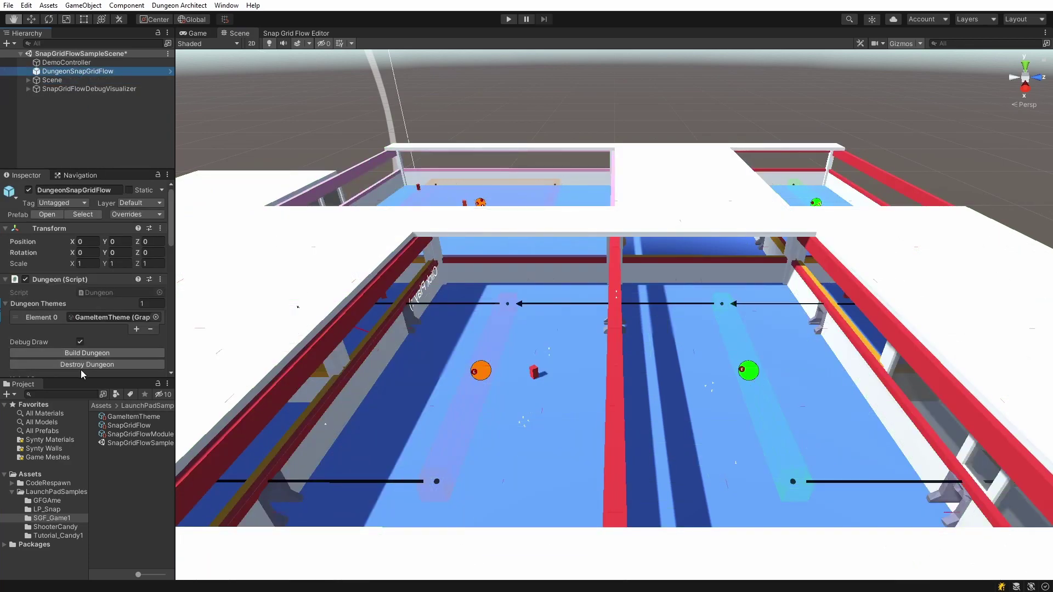
left_click(82, 366)
right_click_drag(512, 238, 433, 209)
left_click(506, 19)
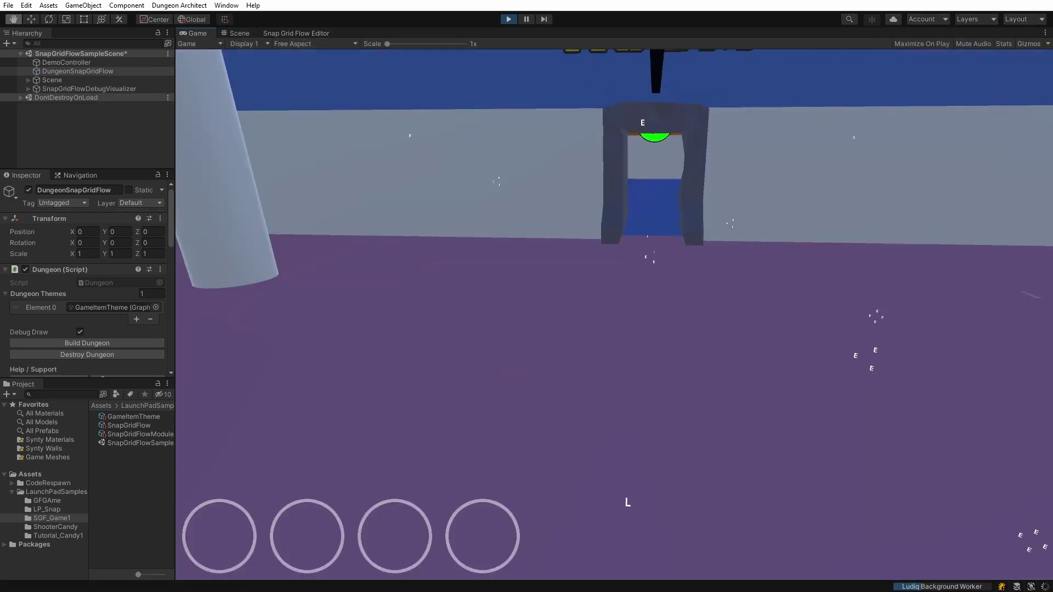
Walk around the spawn room in the running game and look at its pillars, start platform and exit.
key("s")
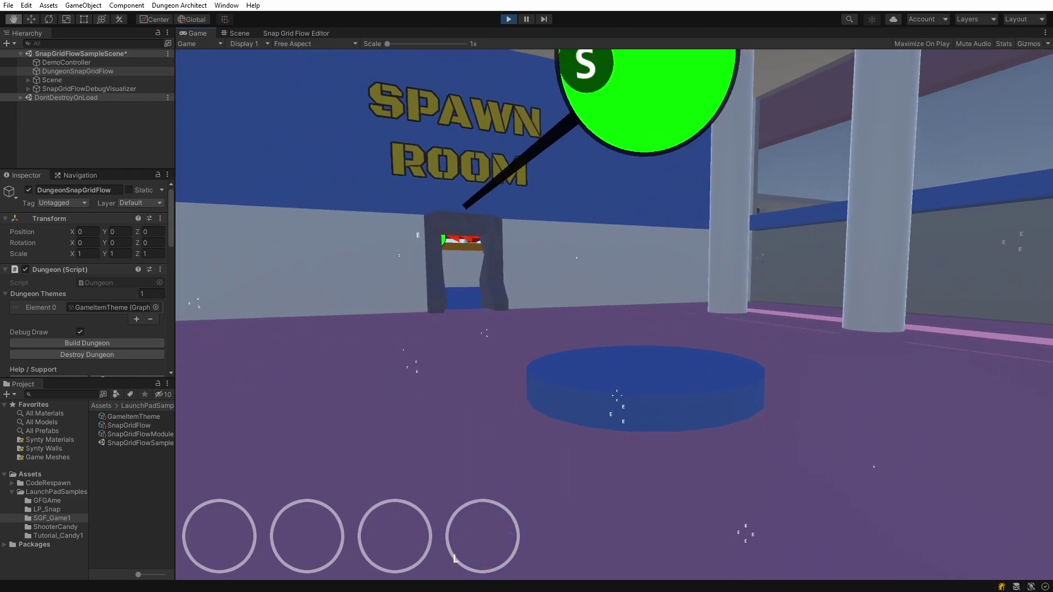
key("s")
key("d")
key("w")
key("s")
key("d")
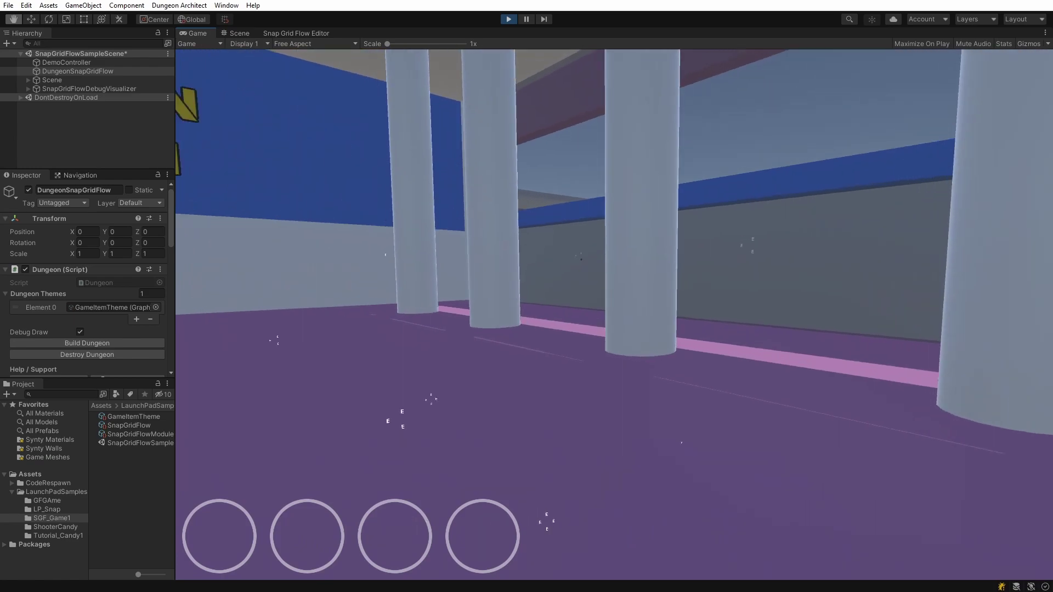
key("w")
key("a")
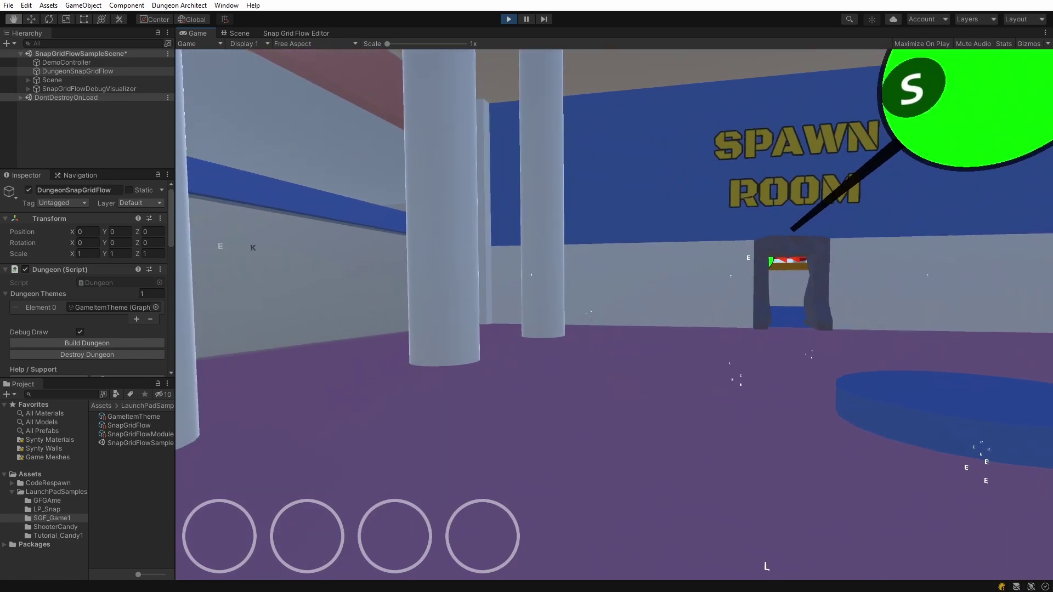
key("a")
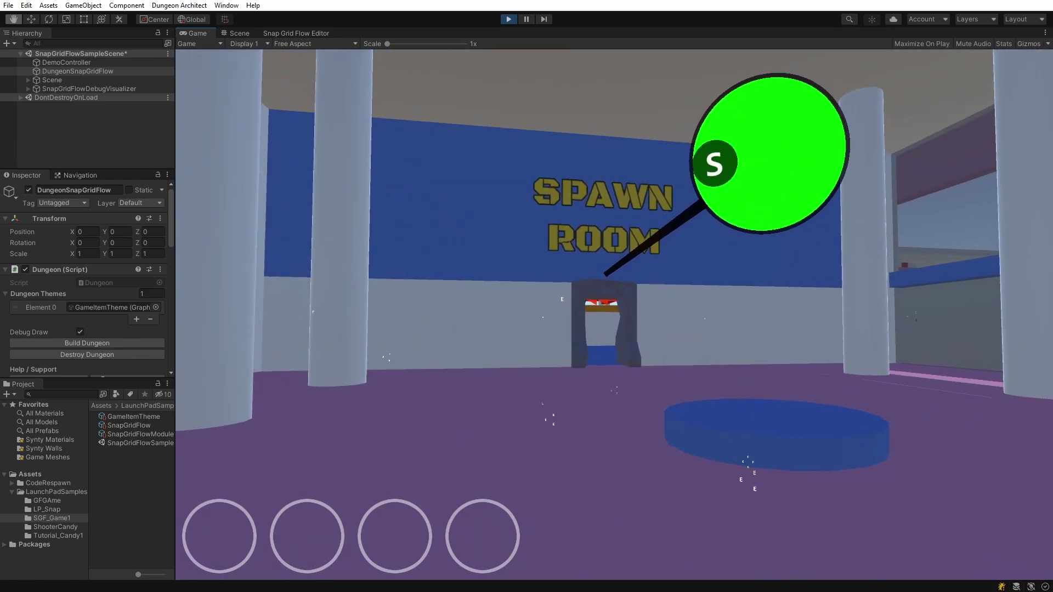
key("w")
key("w")
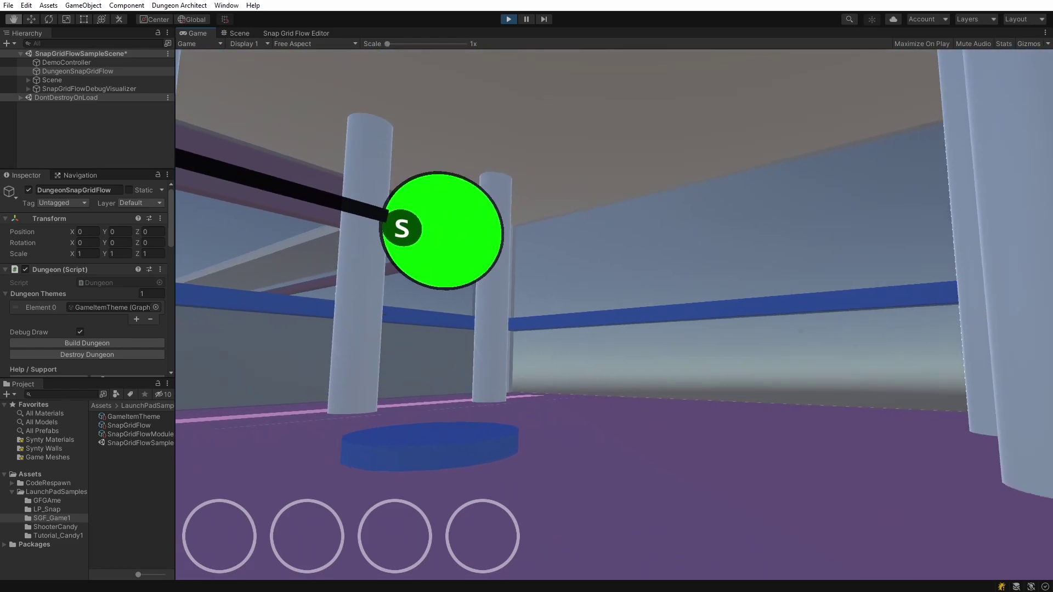
Walk from the spawn room into the next room and try to jump over the boulder in the one-way doorway.
key("d")
key("w")
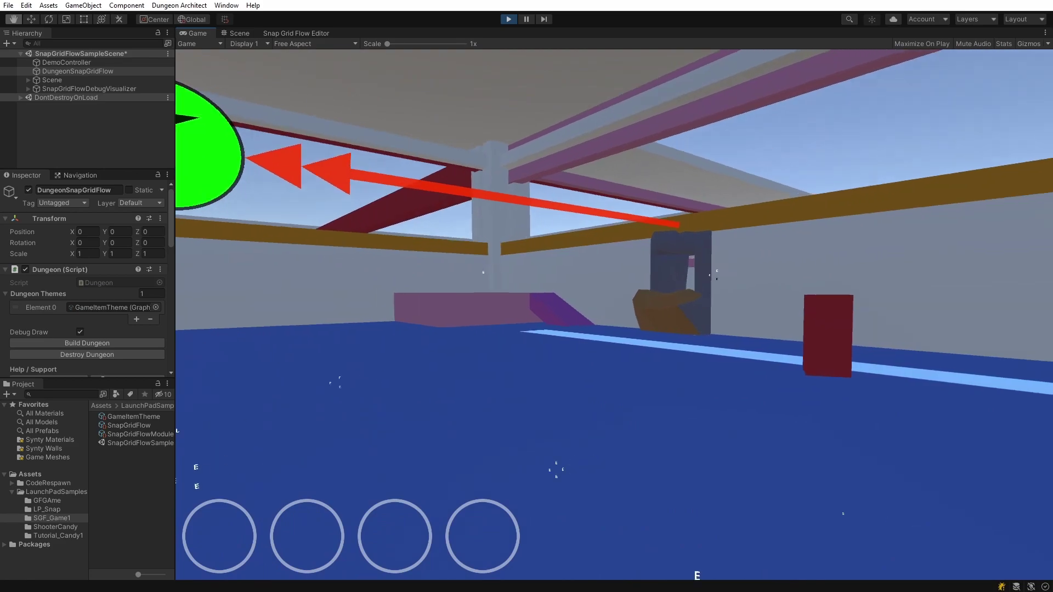
key("w")
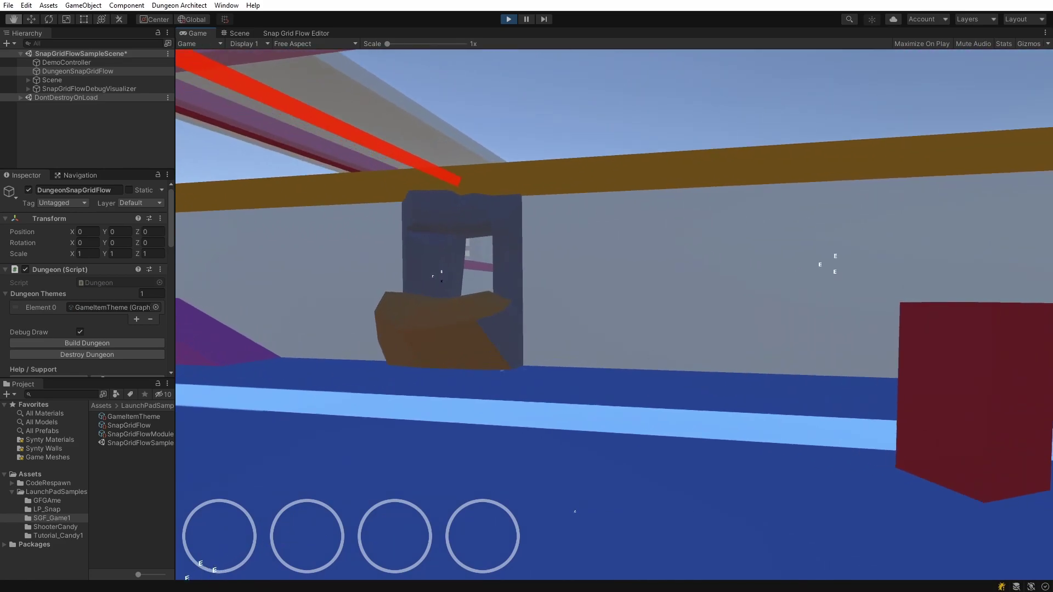
key("w")
key("s")
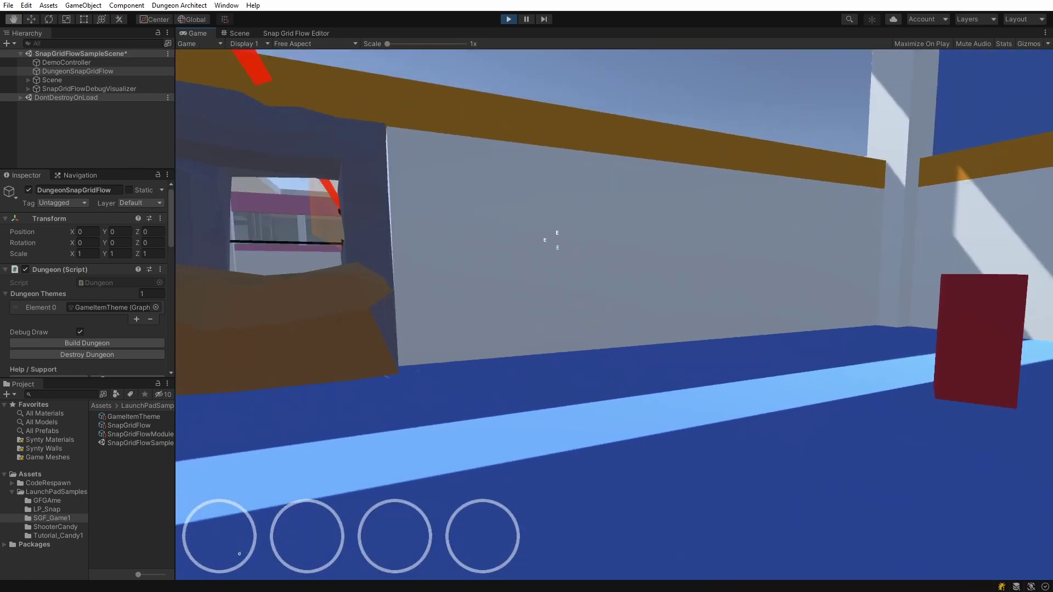
key("s")
key("a")
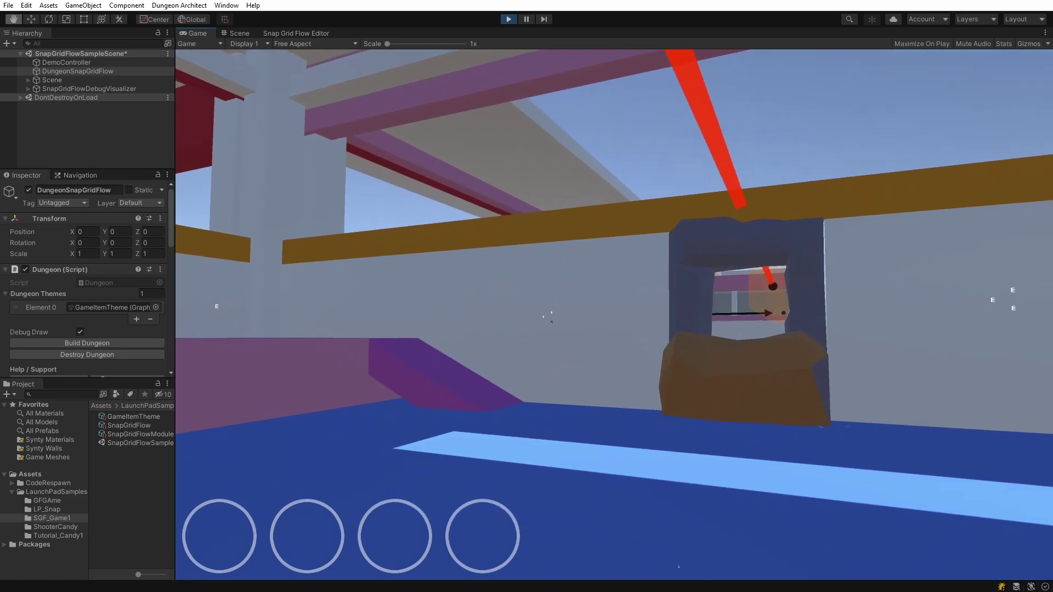
key("w")
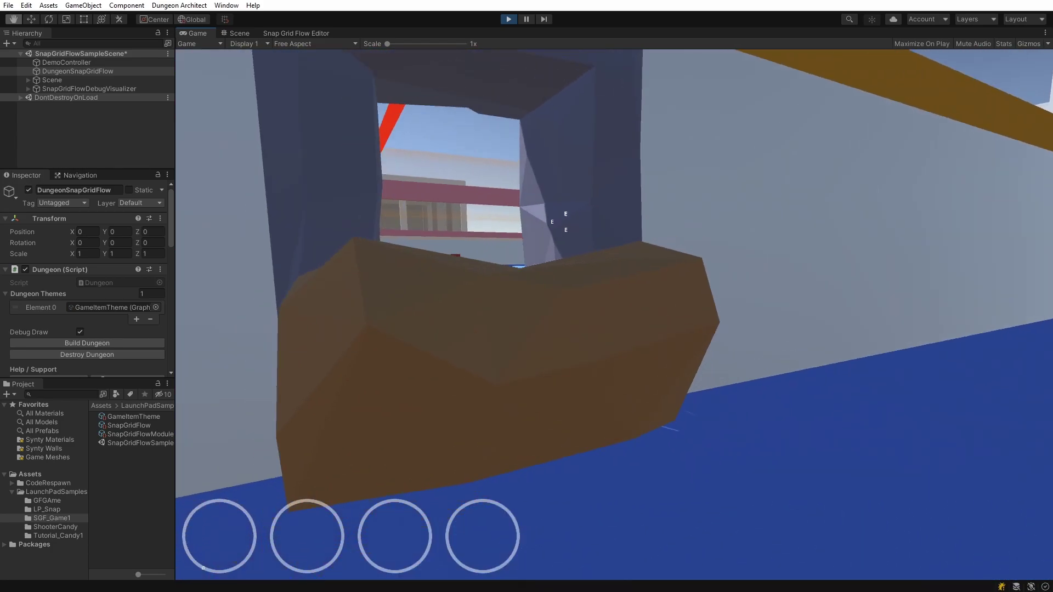
key("space")
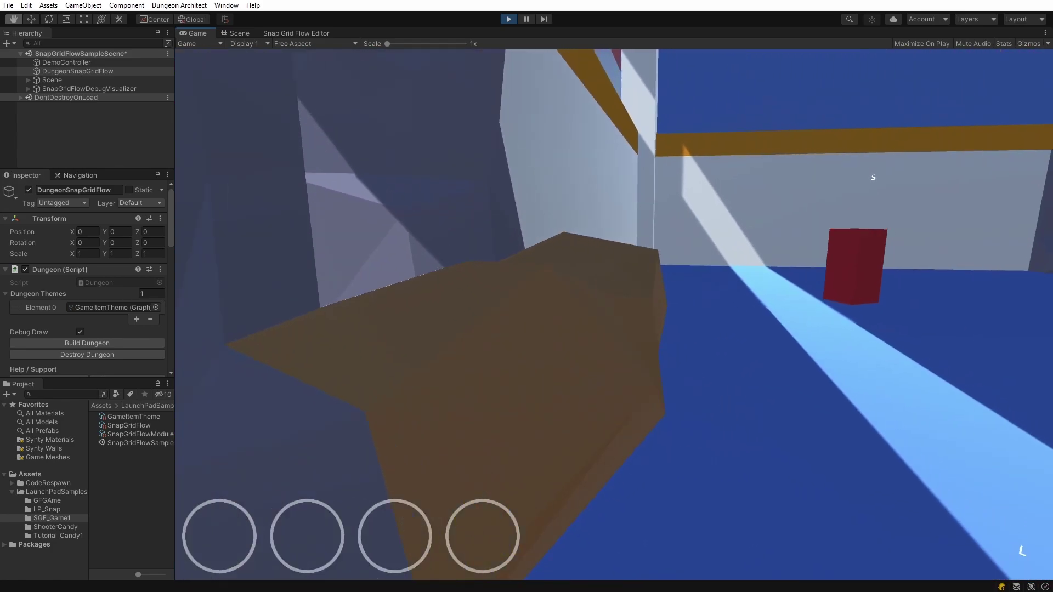
Turn back from the boulder, go through the open doorway to the key room and collect the yellow key.
key("s")
key("s")
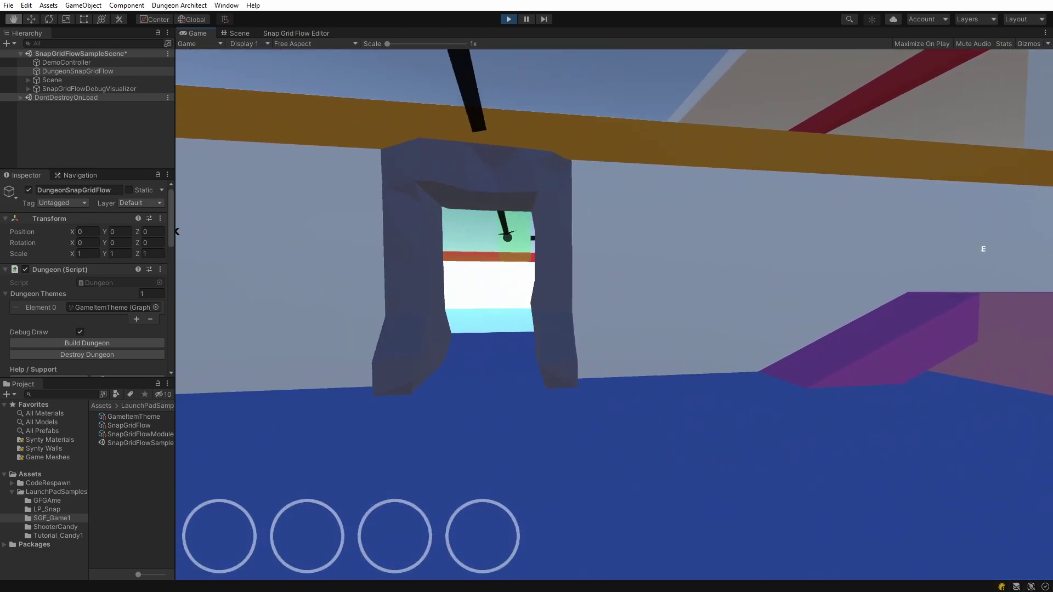
key("w")
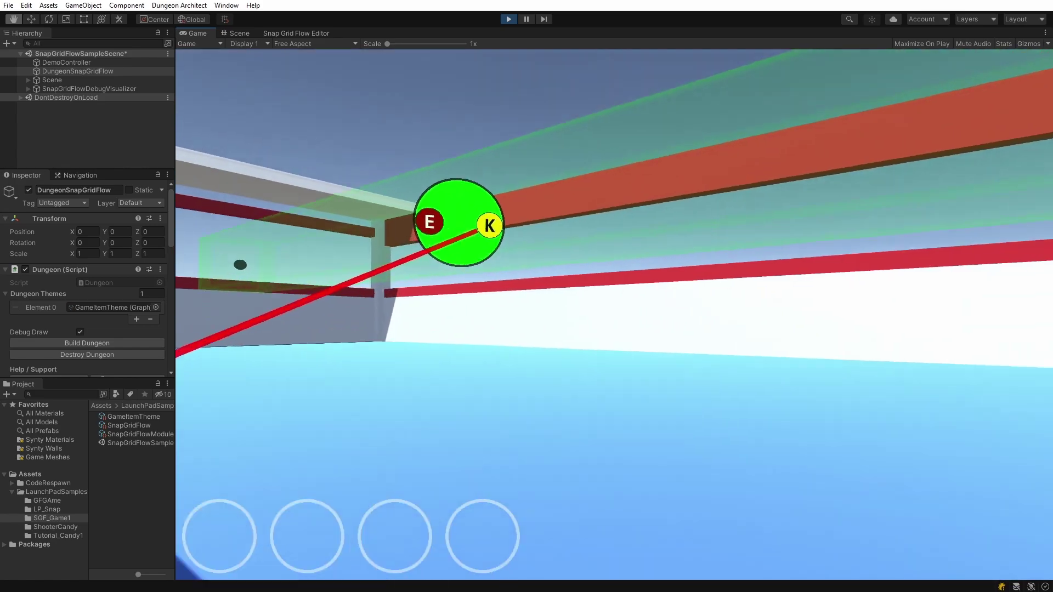
key("w")
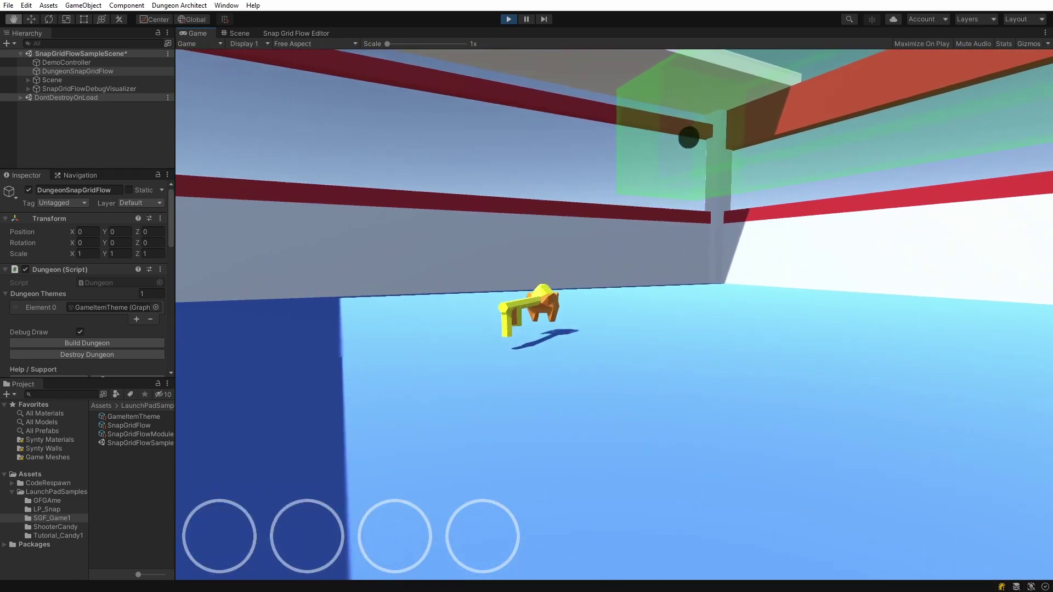
key("w")
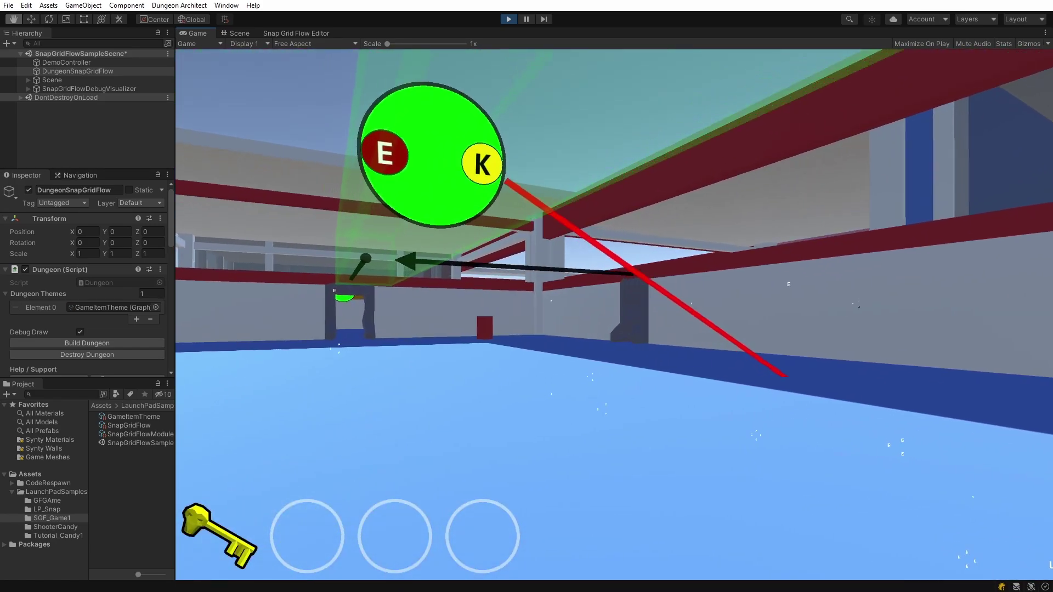
Carry the key back through the connecting rooms and stop play mode.
key("w")
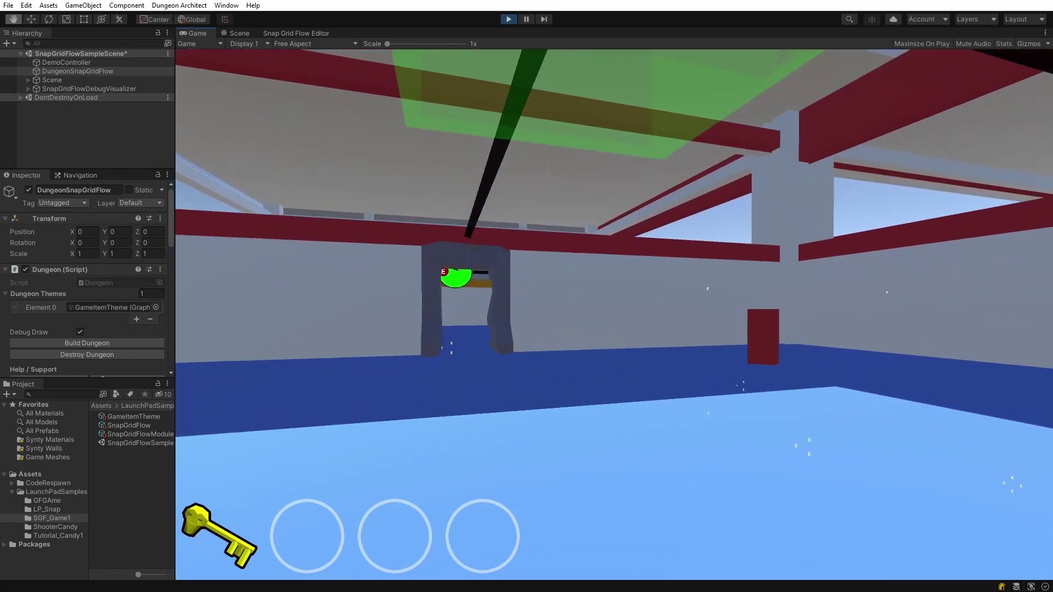
key("w")
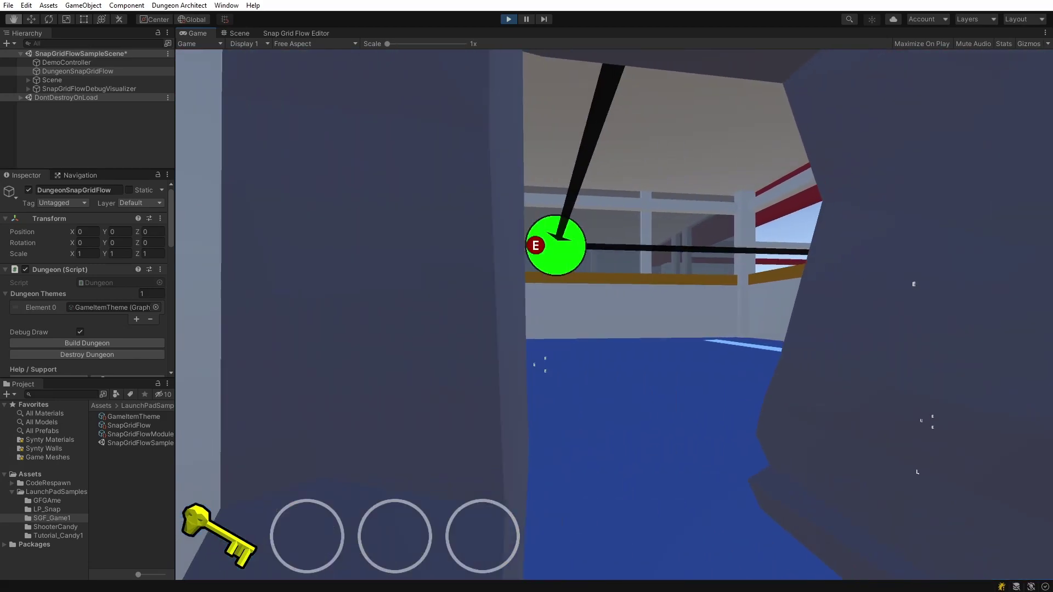
key("w")
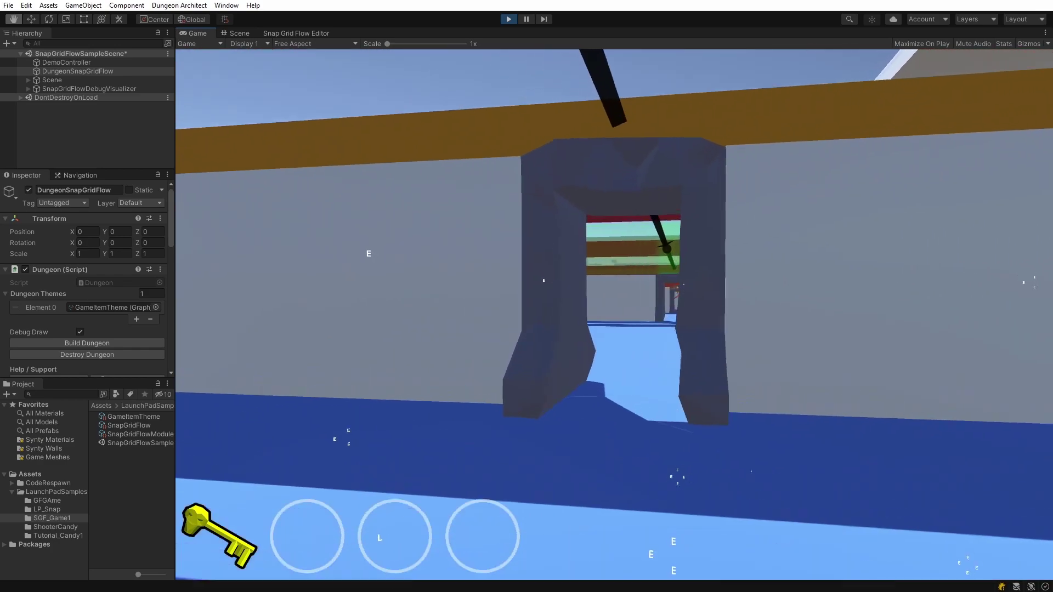
key("w")
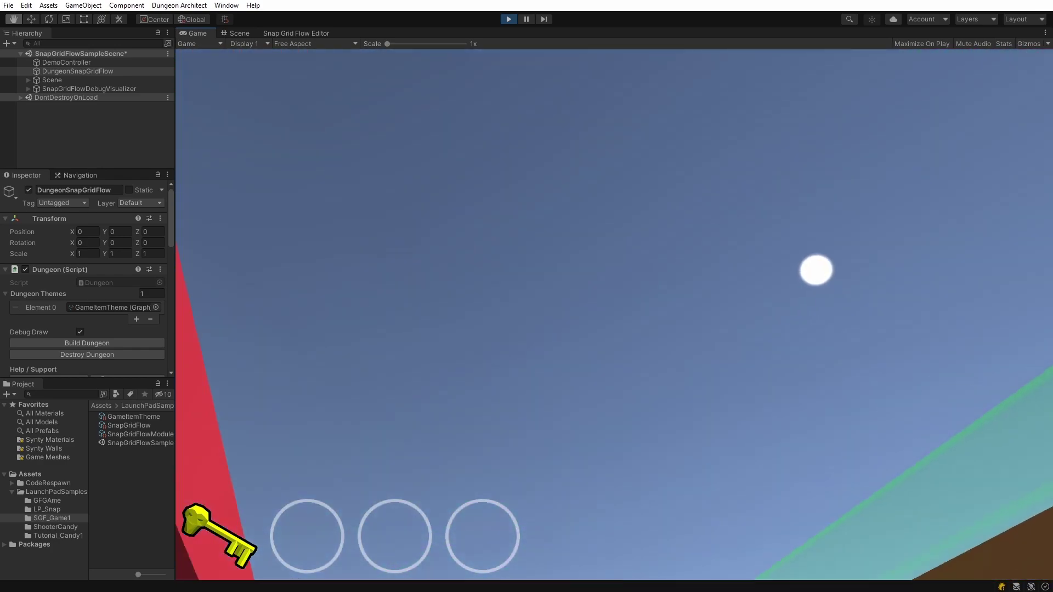
left_click(508, 19)
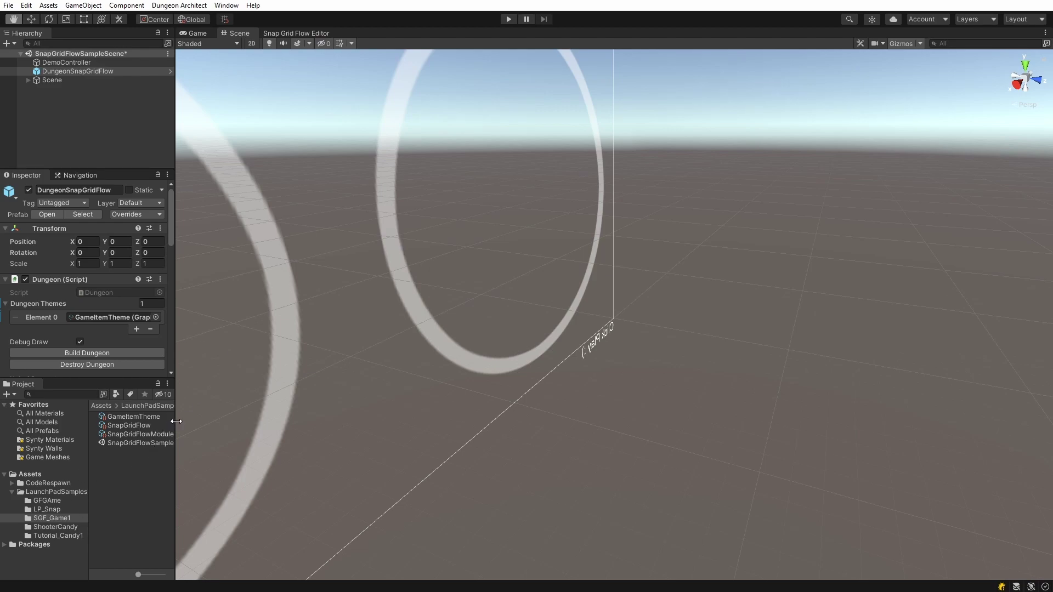
Widen the asset browser, open the SnapGridFlow asset in the Snap Grid Flow Editor and build its graph.
left_click_drag(176, 421, 212, 423)
left_click(146, 426)
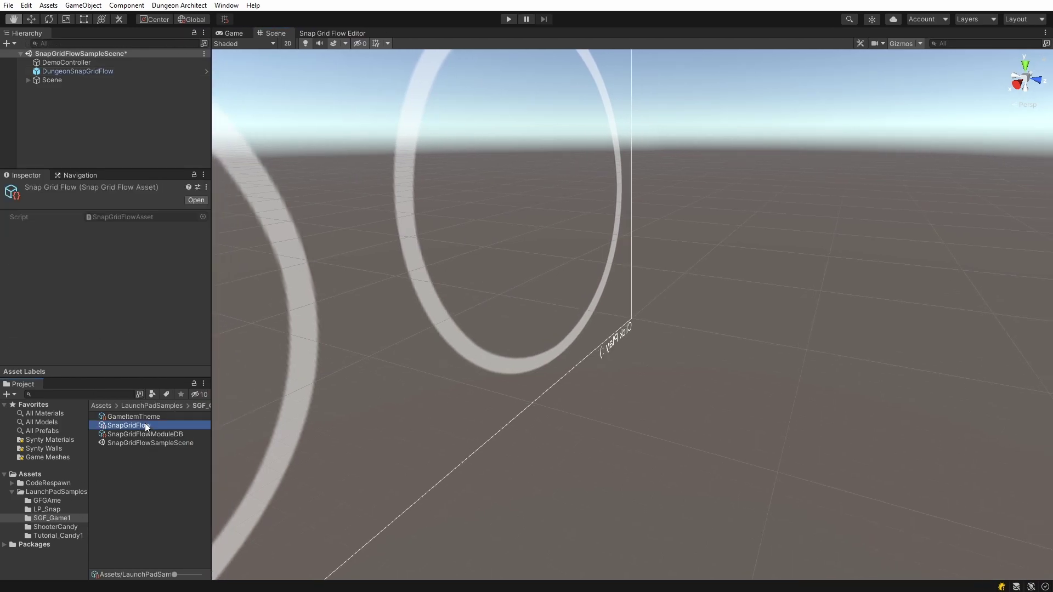
key("Up")
double_click(144, 427)
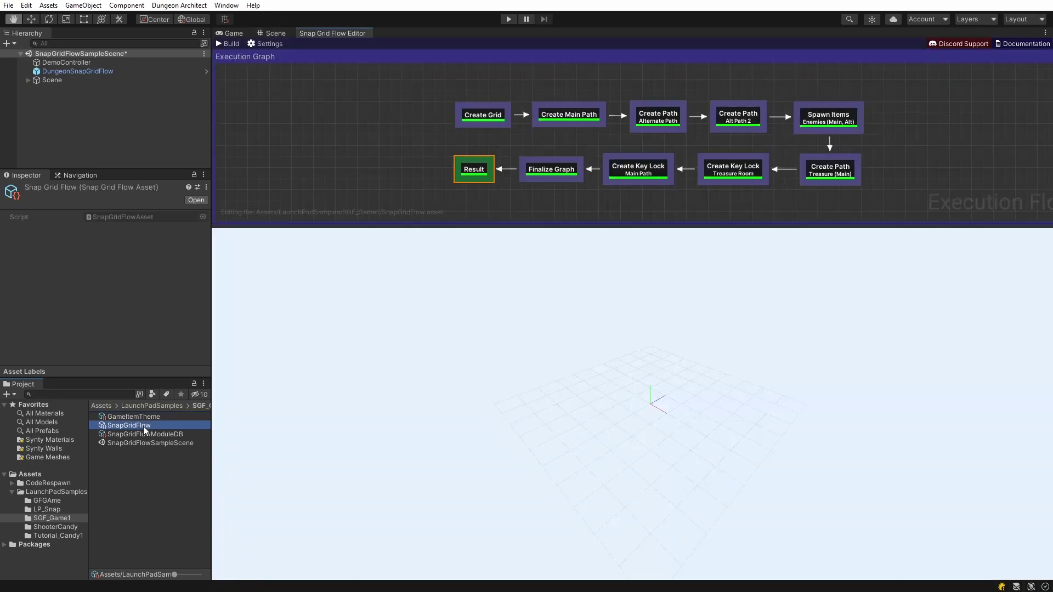
left_click(226, 44)
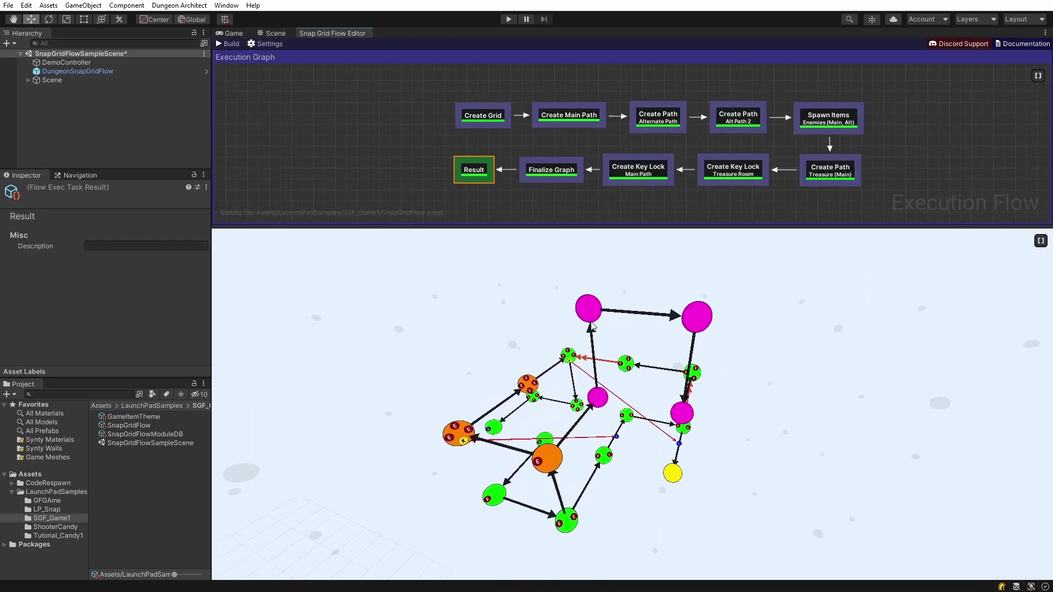
Show the flow editor's configuration and examine the new 3D layout graph from another side.
left_click(344, 155)
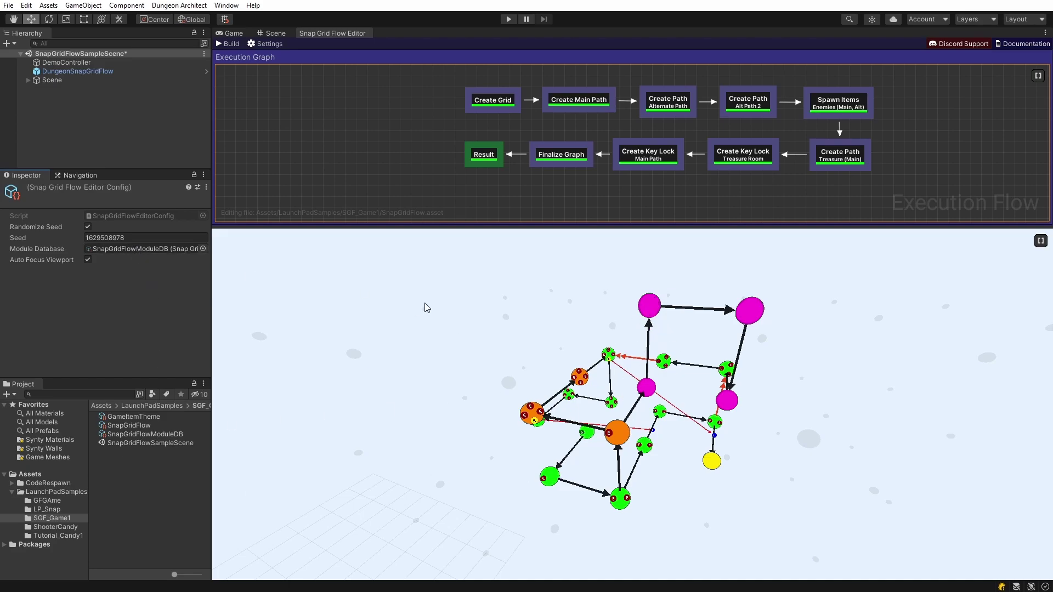
right_click_drag(426, 300, 419, 366)
key("q")
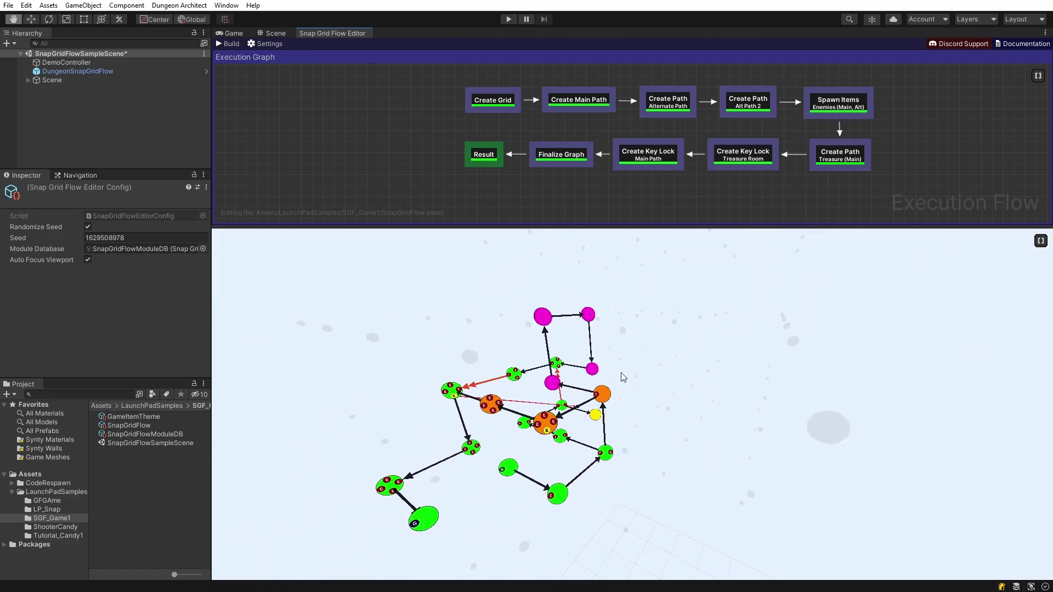
Rebuild the flow graph and examine the layout produced by the Create Grid and Create Main Path nodes.
left_click(235, 48)
right_click_drag(629, 380, 577, 348)
left_click(496, 100)
left_click(602, 103)
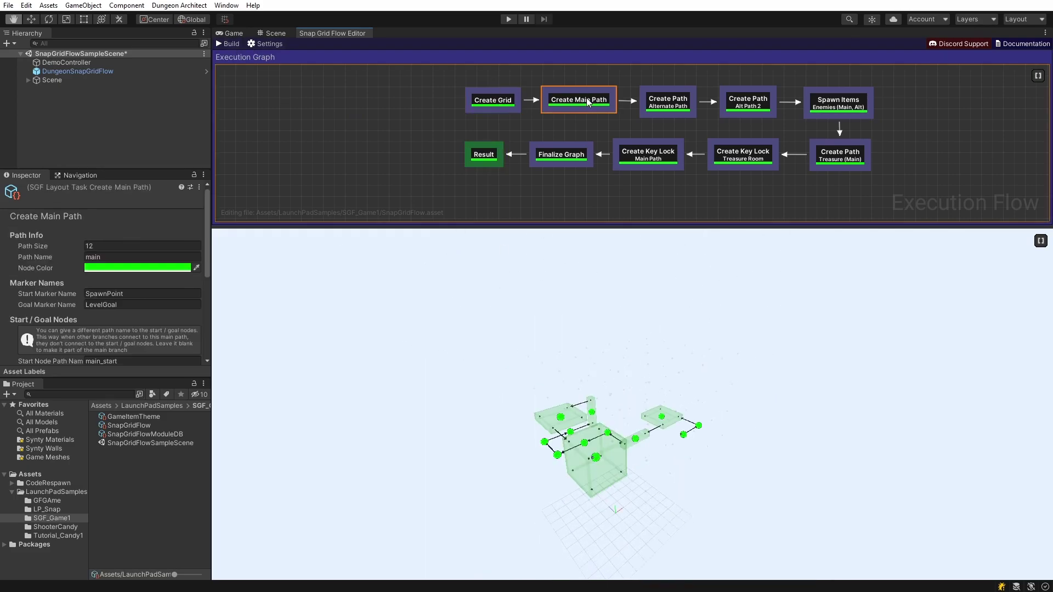
right_click_drag(647, 351, 519, 365)
left_click_drag(520, 368, 615, 385)
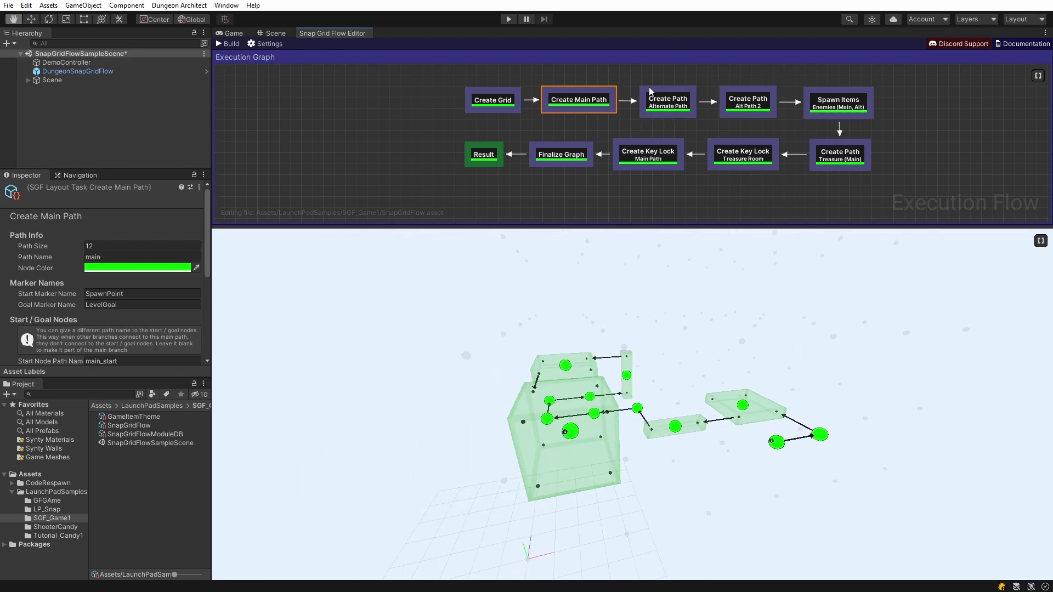
Examine how the Alternate Path and Alt Path 2 nodes branch off in the 3D layout graph.
left_click(668, 112)
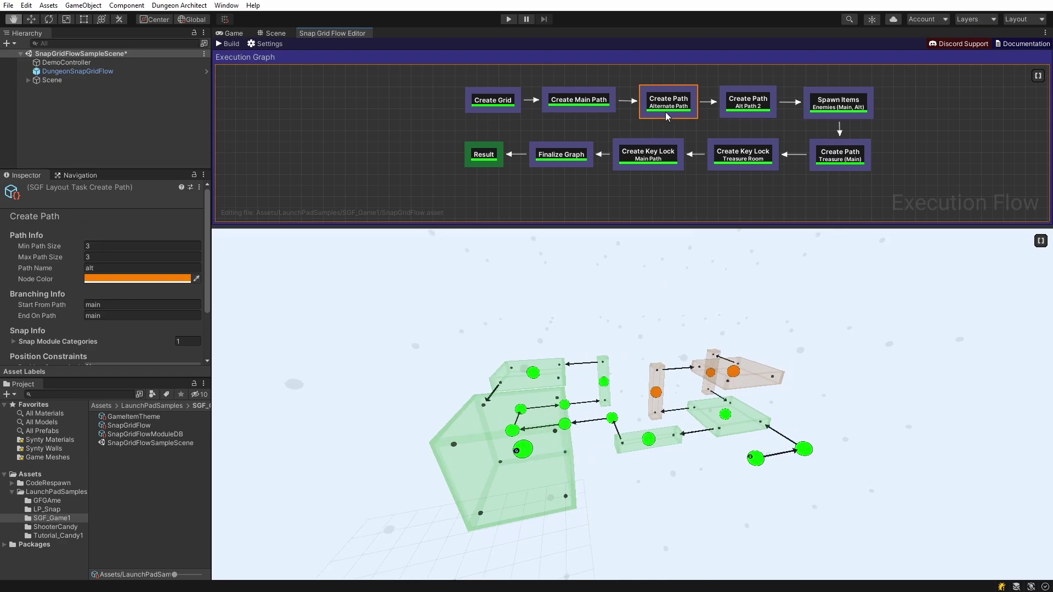
left_click_drag(762, 371, 640, 404)
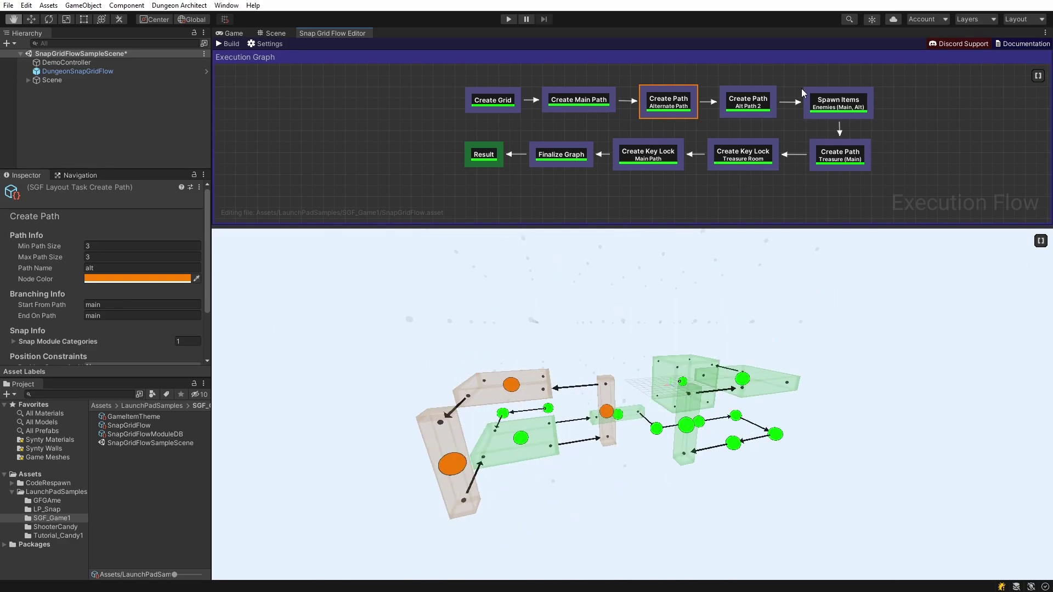
left_click(747, 106)
left_click_drag(665, 318, 547, 420)
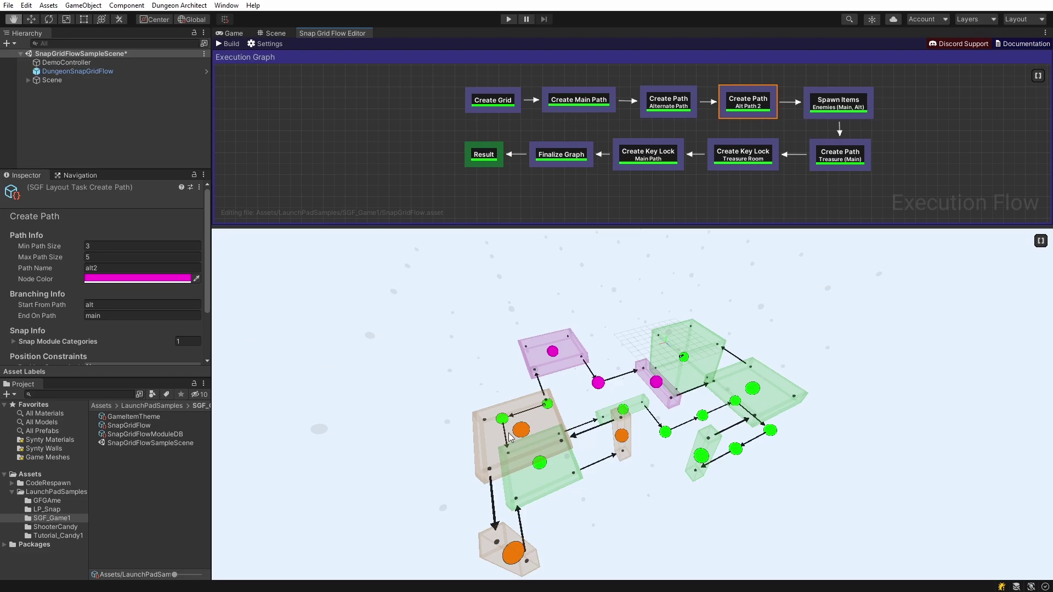
left_click_drag(550, 459, 599, 431)
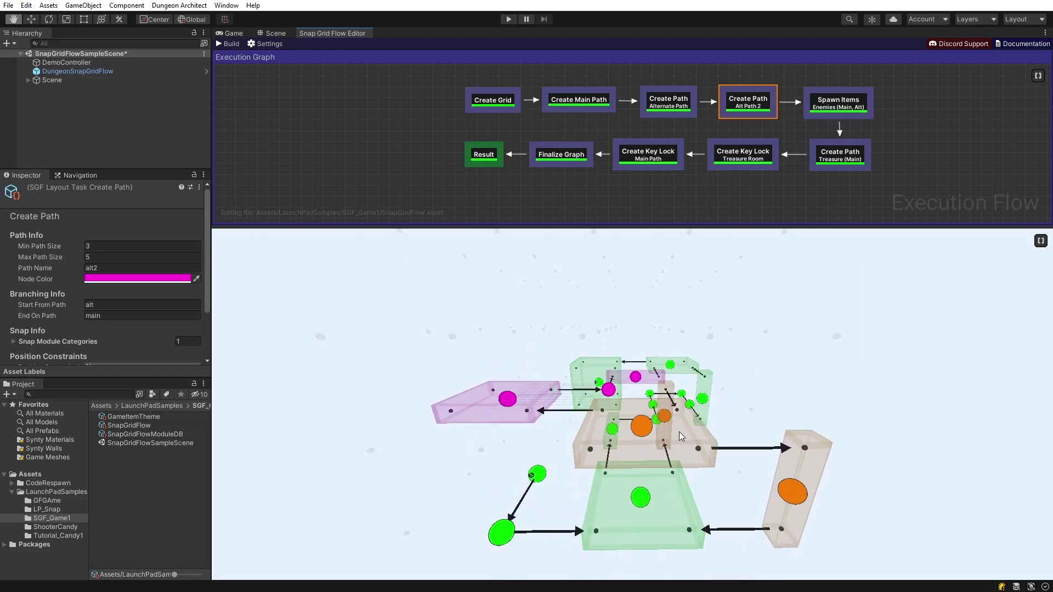
left_click_drag(729, 390, 603, 414)
Compare Alt Path 2 with the enemy Spawn Items stage, and examine the Treasure path and both Create Key Lock stages.
left_click(835, 104)
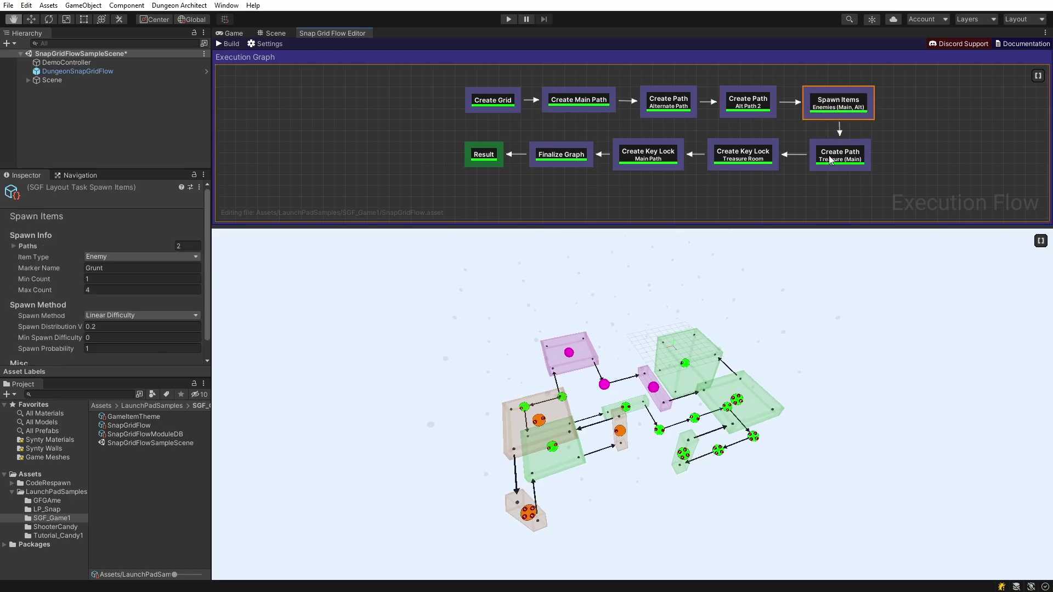
left_click(776, 106)
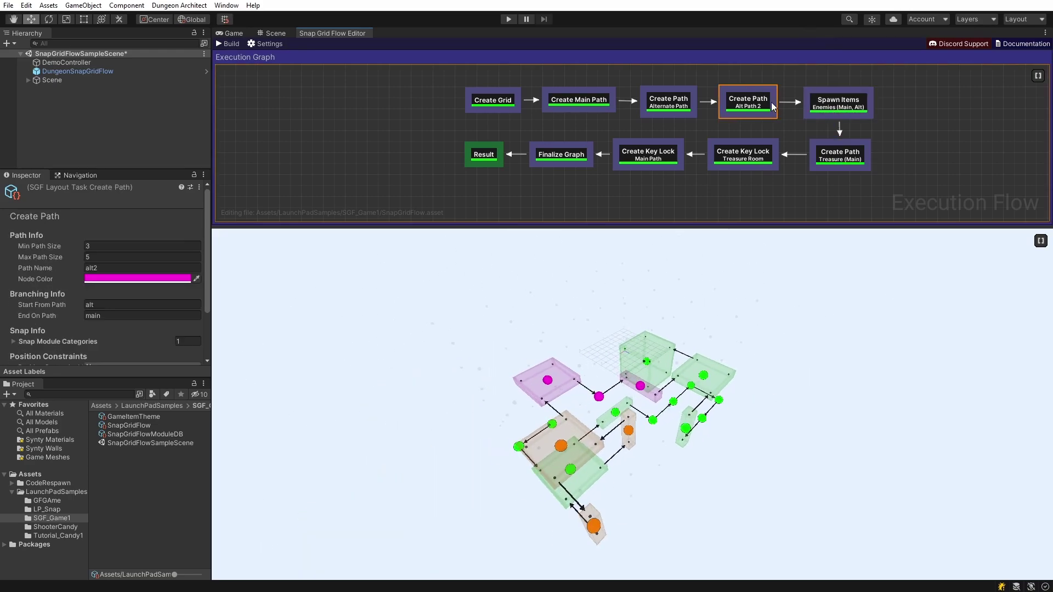
left_click(845, 110)
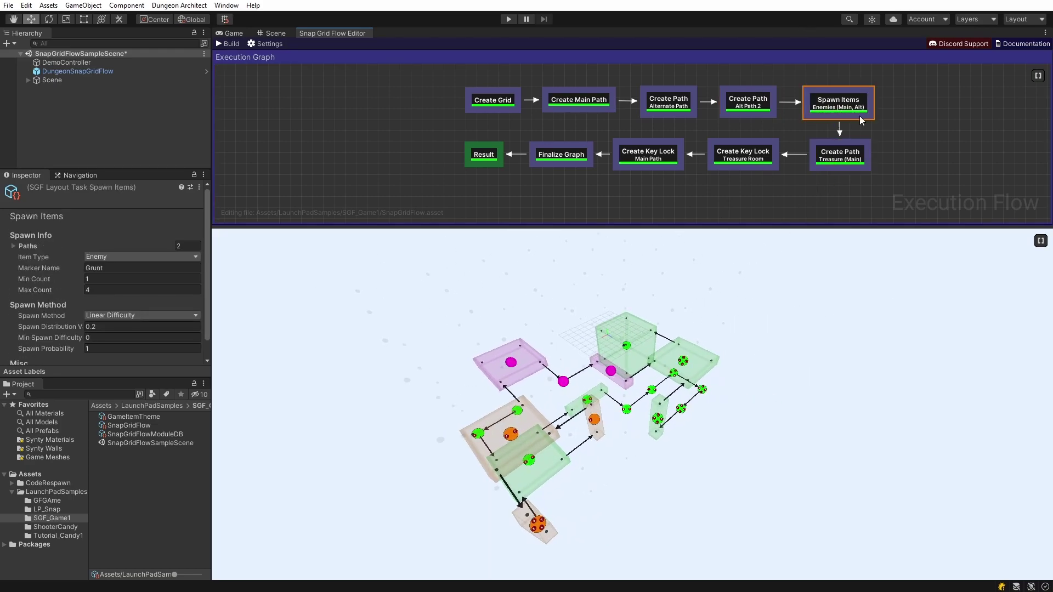
left_click(845, 156)
left_click(748, 156)
left_click(657, 157)
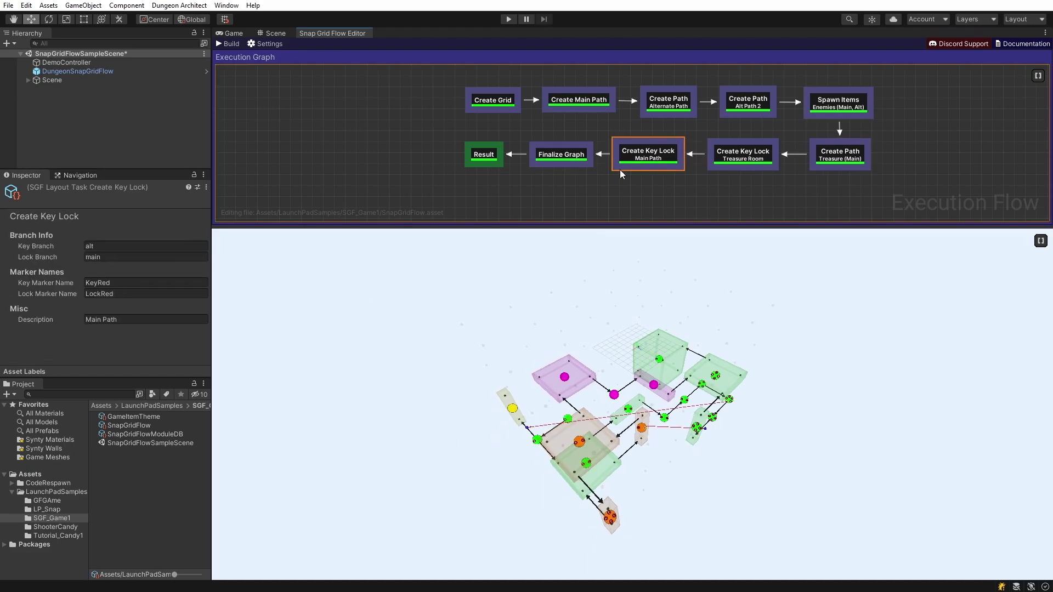
middle_click_drag(804, 191, 686, 186)
middle_click_drag(672, 391, 671, 421)
middle_click_drag(634, 188, 642, 192)
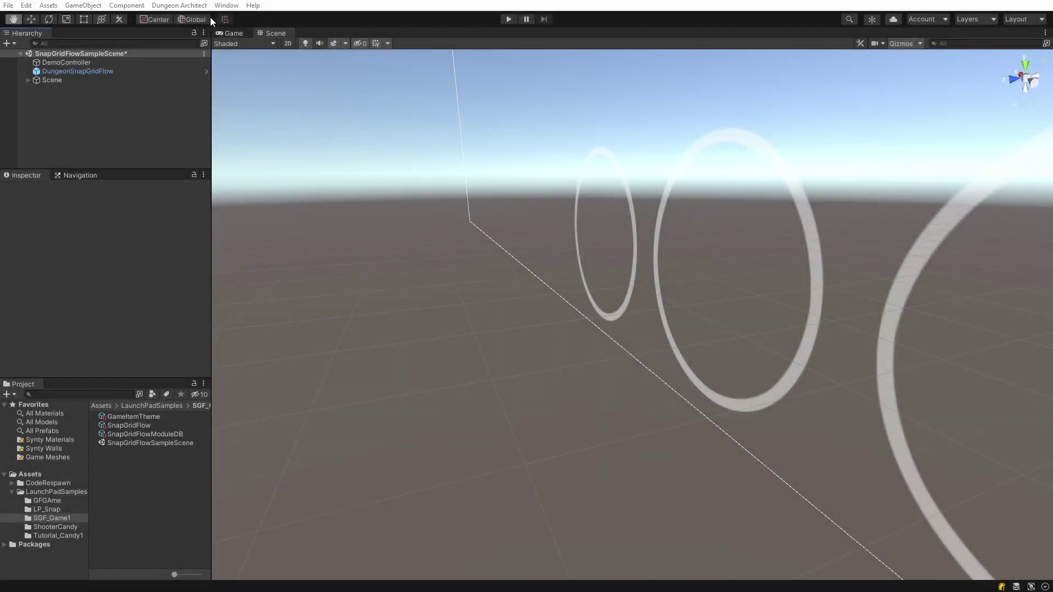
Open Dungeon Architect's Launch Pad and bring up the Snap Demo page from the samples.
left_click(181, 6)
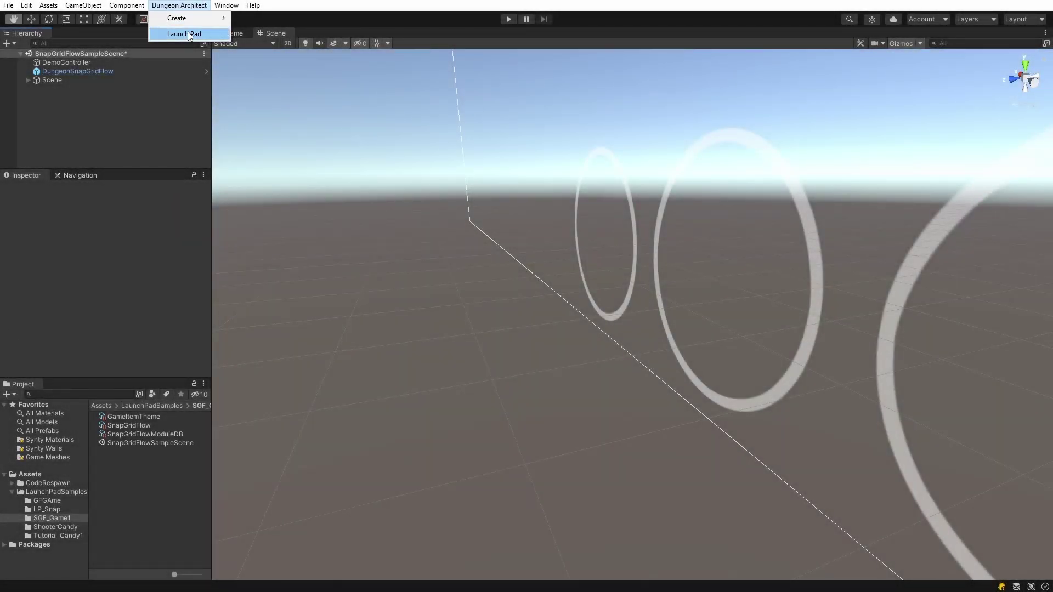
left_click(187, 31)
scroll(301, 176, "down", 2)
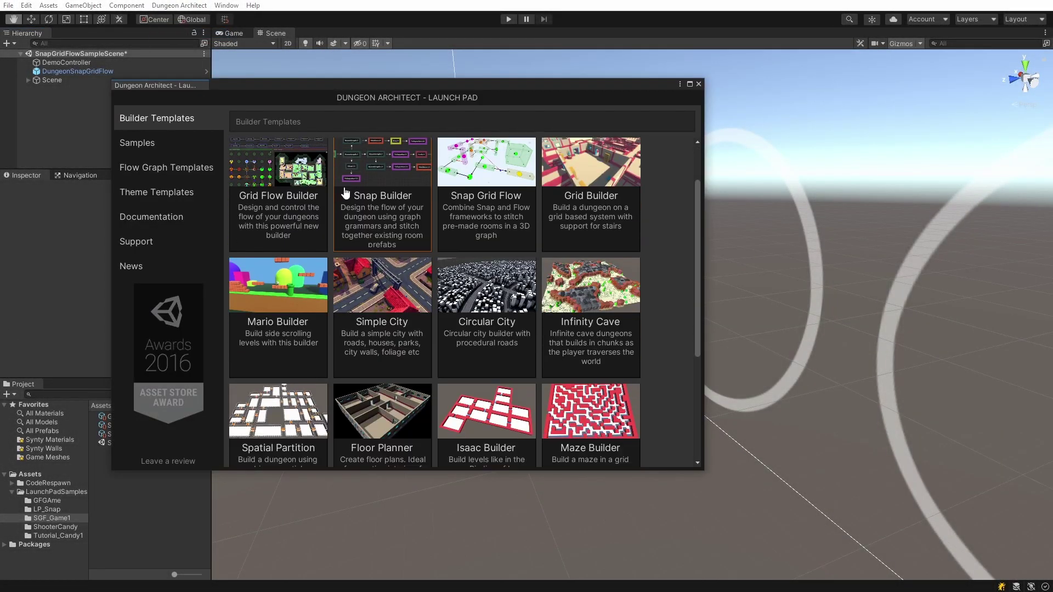
left_click(183, 141)
scroll(337, 182, "down", 1)
scroll(396, 222, "up", 1)
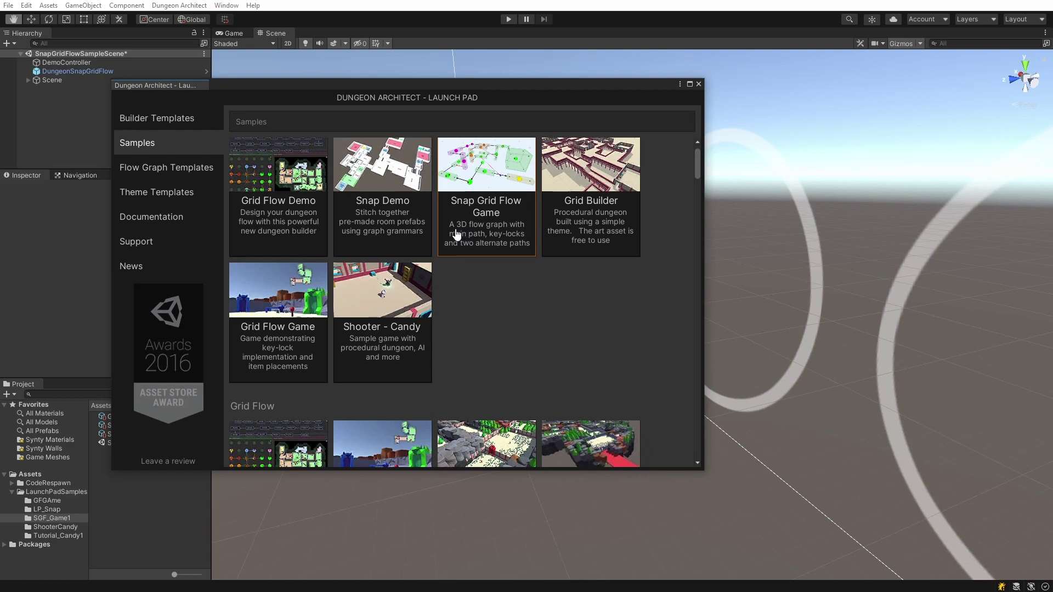
left_click(395, 197)
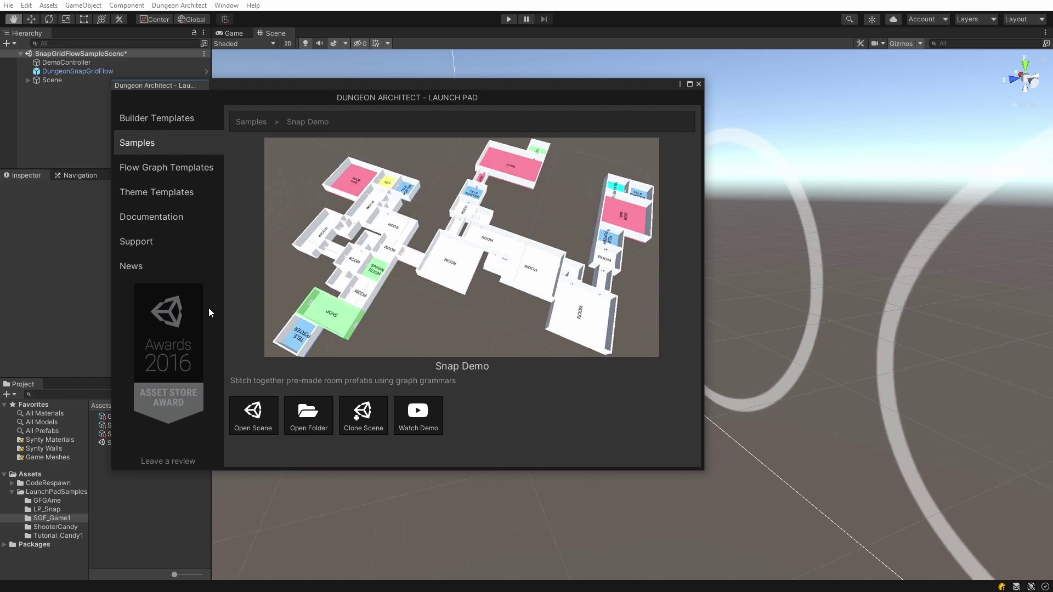
left_click(153, 142)
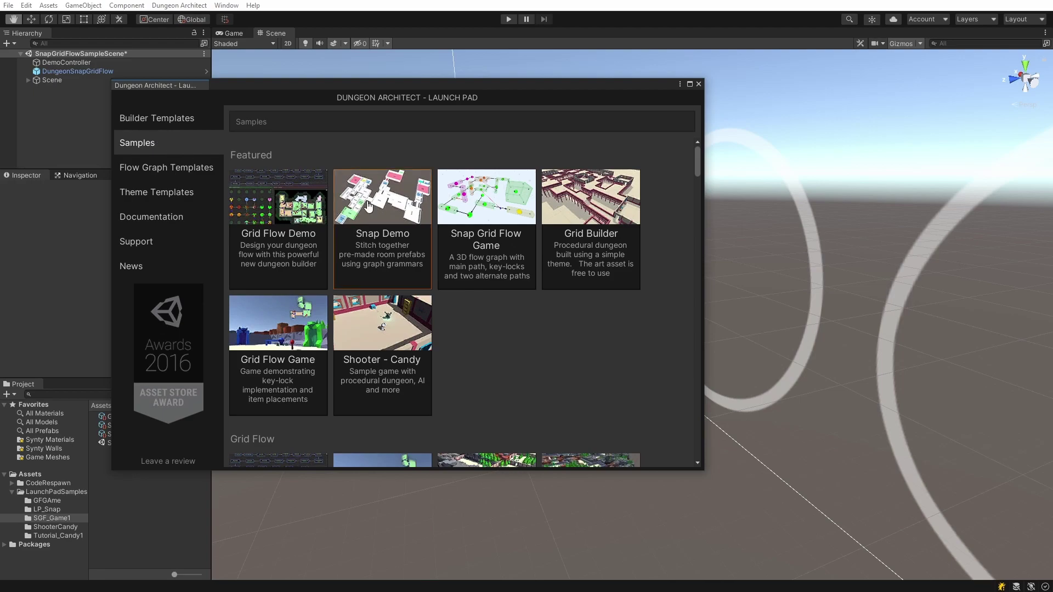
left_click(372, 252)
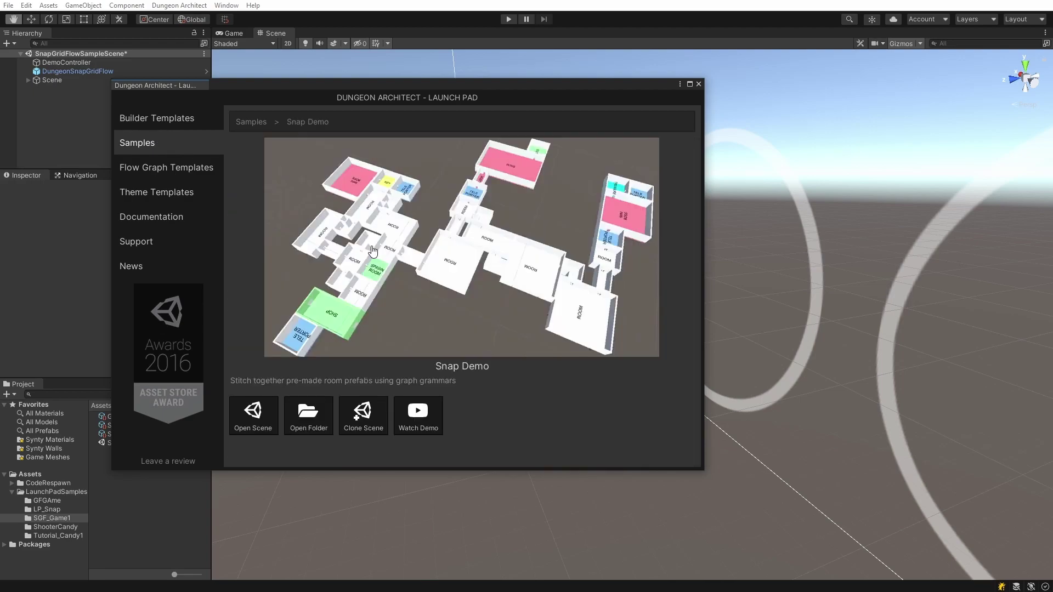
Clone the Snap Demo scene without saving the current one, storing DemoScene.unity in a new Snap_Test folder inside LaunchPadSamples.
left_click(348, 429)
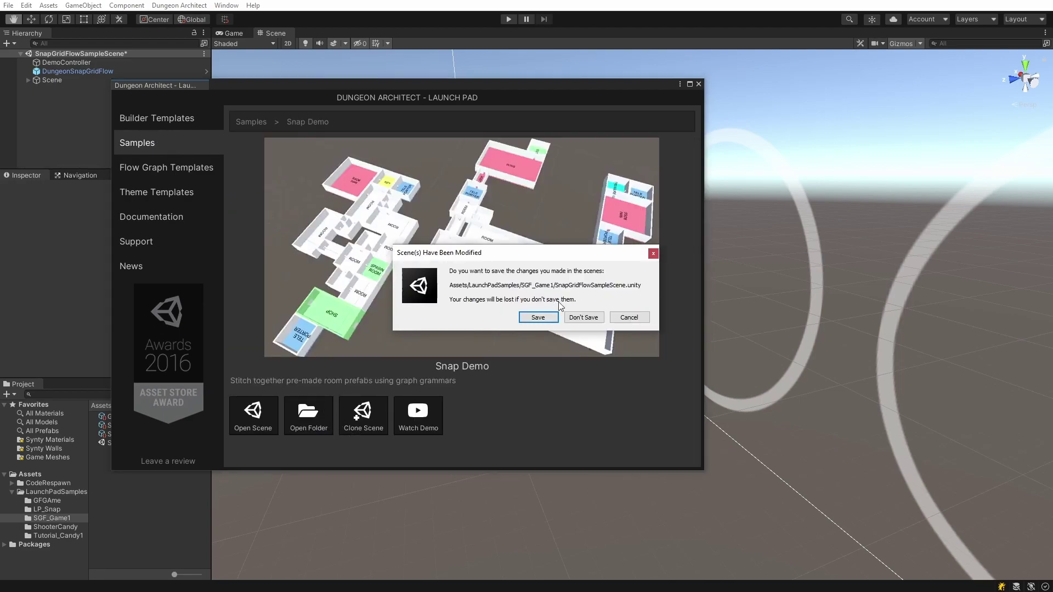
left_click(582, 318)
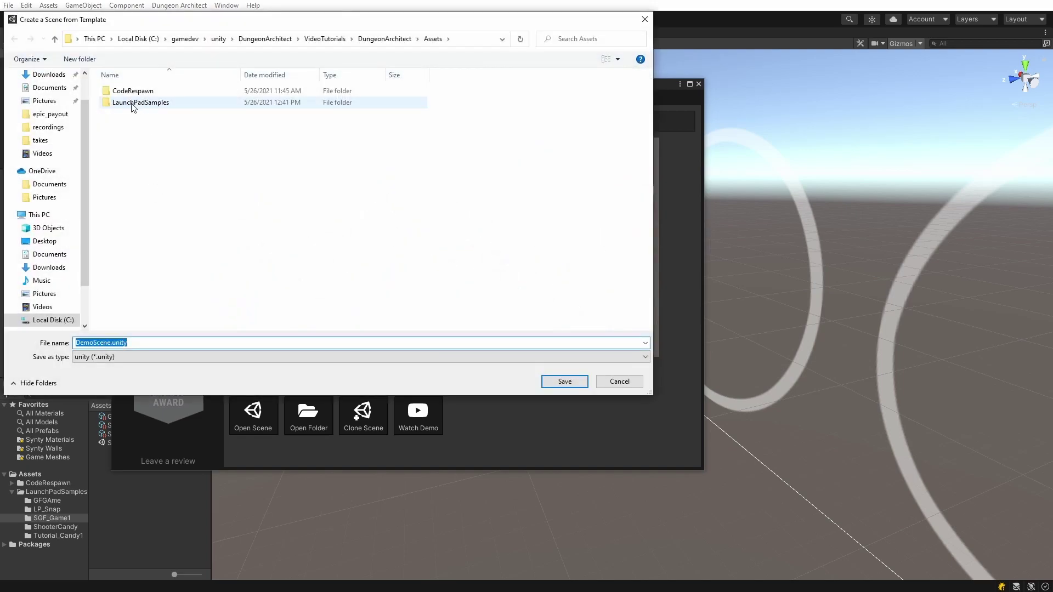
double_click(132, 103)
left_click(81, 61)
type("Snap_Test")
key("Return")
key("Return")
left_click(565, 381)
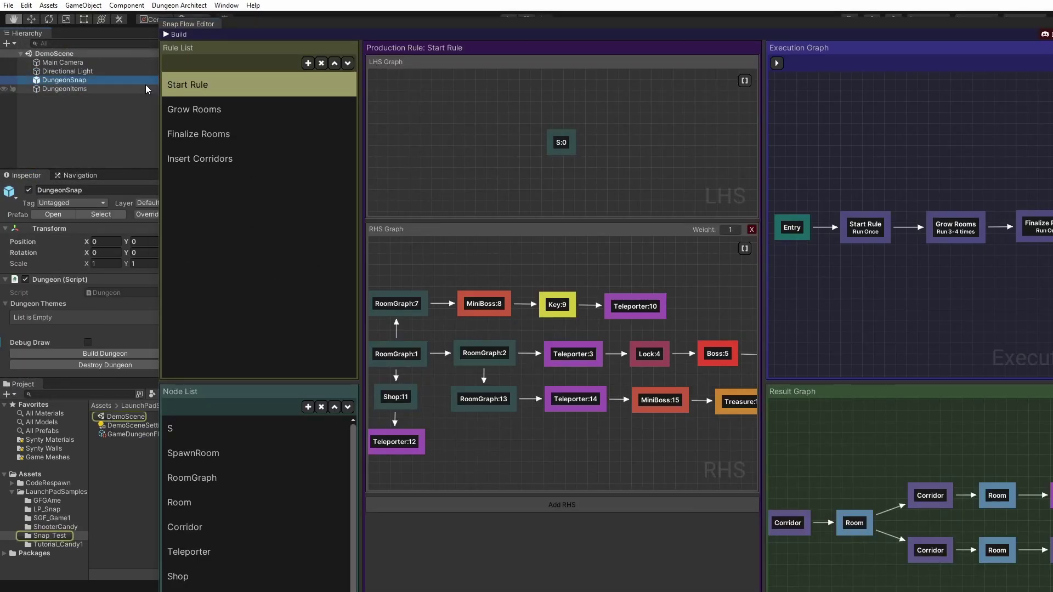
Dock the Snap Flow Editor beside the Scene view and enlarge its area and the production rule graphs.
left_click_drag(188, 23, 318, 40)
left_click_drag(212, 91, 151, 107)
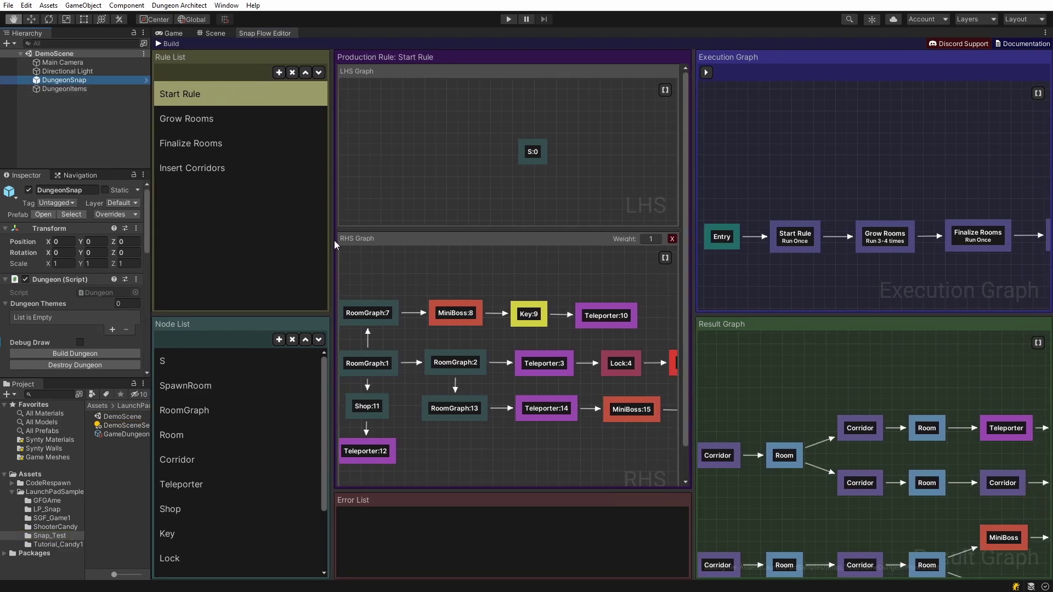
left_click_drag(331, 217, 290, 218)
scroll(450, 282, "down", 4)
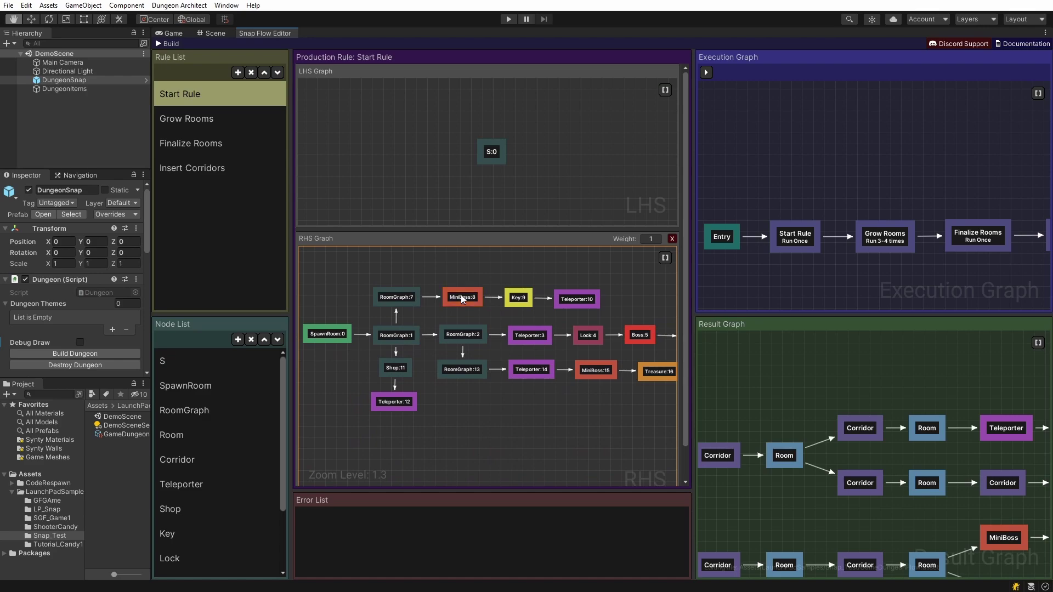
scroll(914, 398, "down", 2)
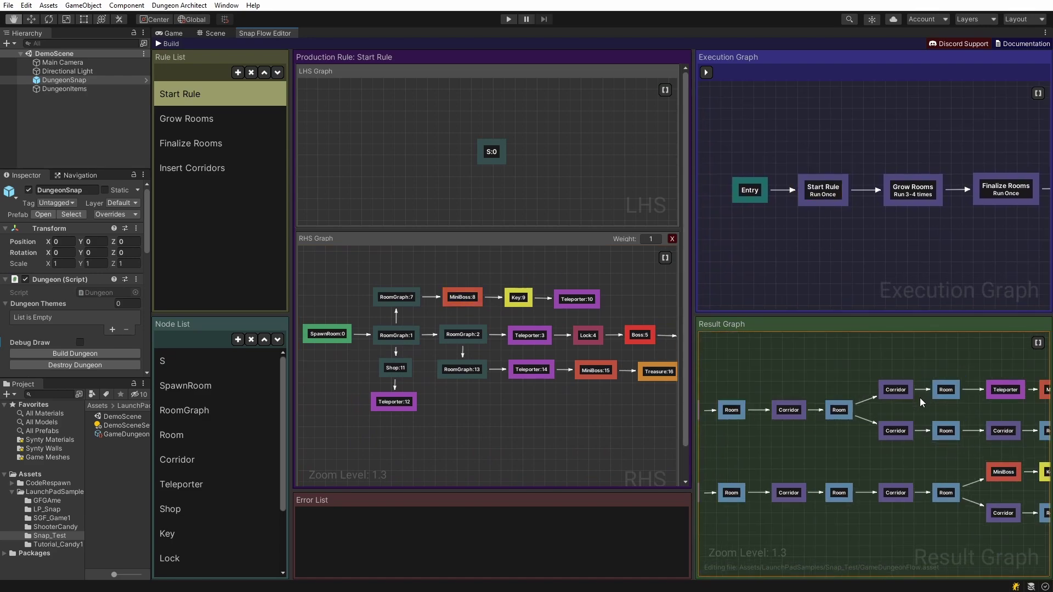
Look through the Grow Rooms, Finalize Rooms and Insert Corridors rules and return to Start Rule.
left_click(189, 122)
left_click(199, 144)
left_click(199, 160)
left_click(192, 117)
left_click(193, 95)
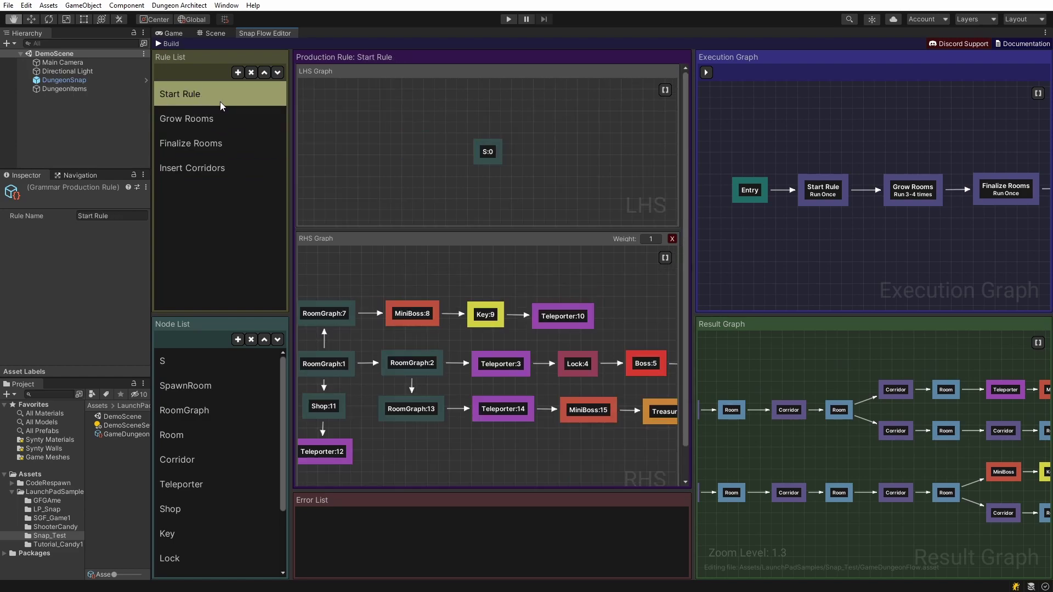
Examine Start Rule's LHS graph with the S node and the complete RHS graph that replaces it.
left_click(453, 129)
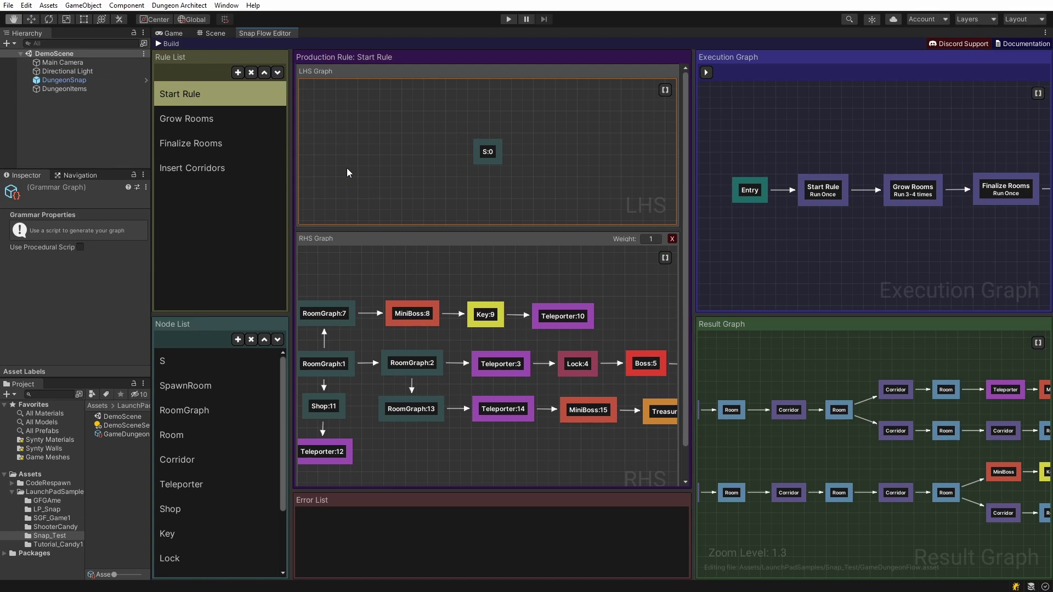
left_click(386, 273)
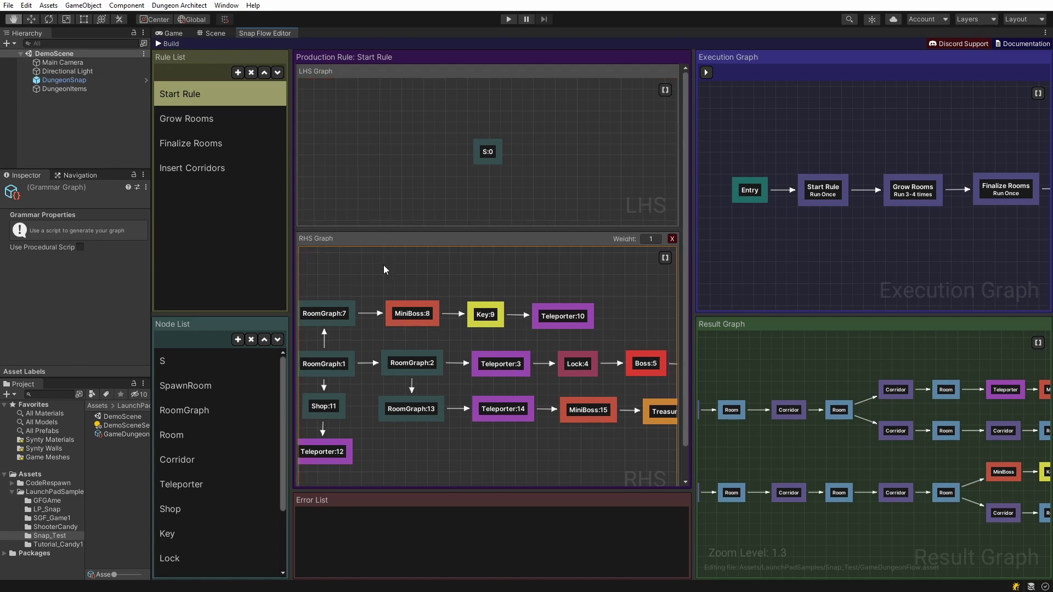
left_click_drag(446, 130, 502, 164)
middle_click_drag(423, 150, 398, 145)
middle_click_drag(404, 272, 430, 274)
scroll(434, 279, "down", 3)
left_click_drag(318, 280, 663, 426)
middle_click_drag(662, 425, 606, 428)
left_click(605, 427)
scroll(605, 428, "up", 5)
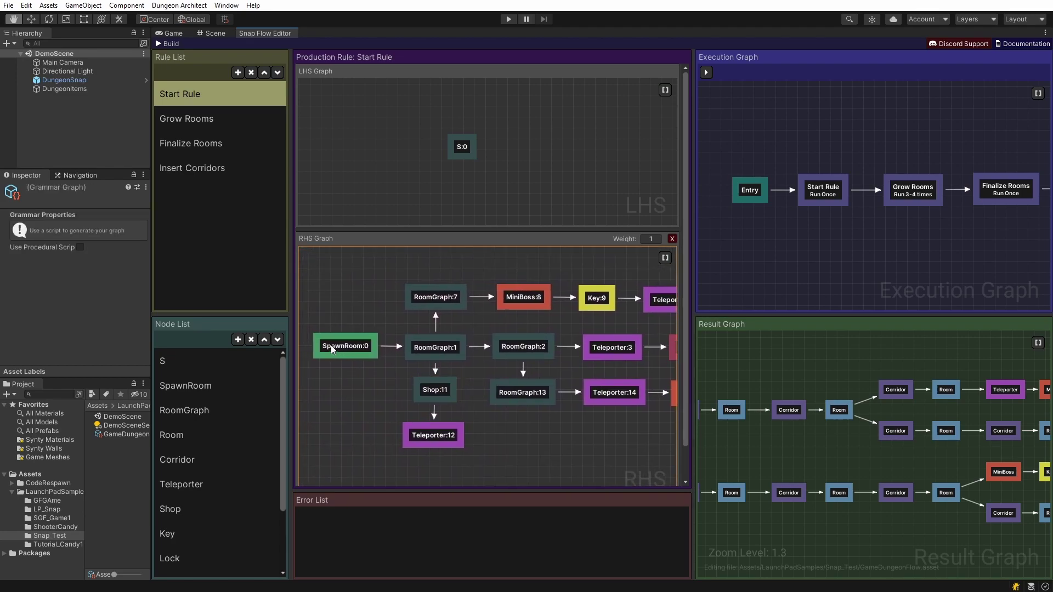
Inspect the Start Rule's RHS branches, including the SpawnRoom:0, RoomGraph:1, Boss:5 and RoomGraph:2 nodes.
left_click(332, 346)
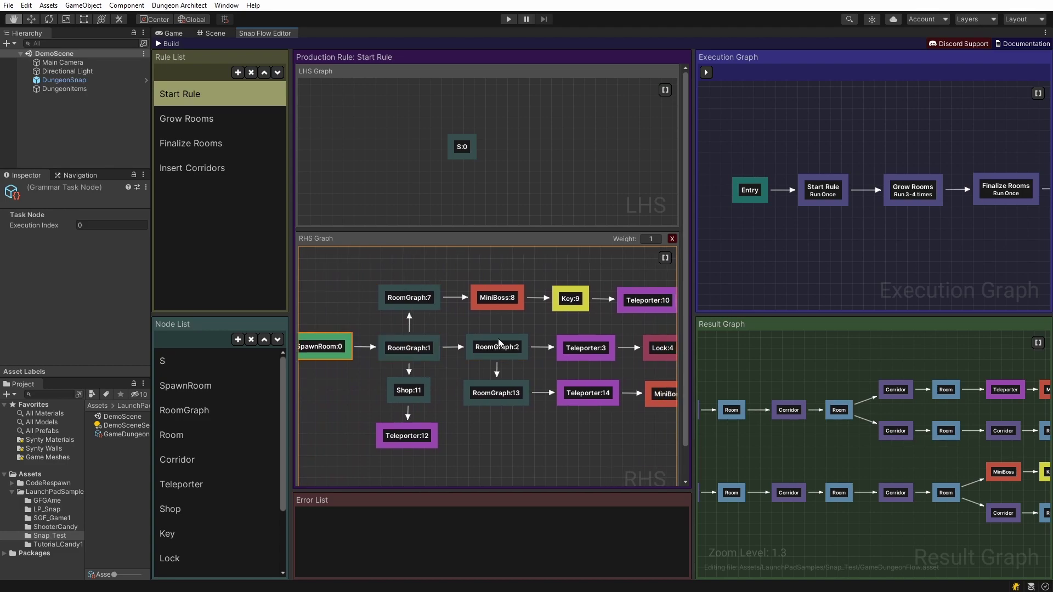
left_click(409, 355)
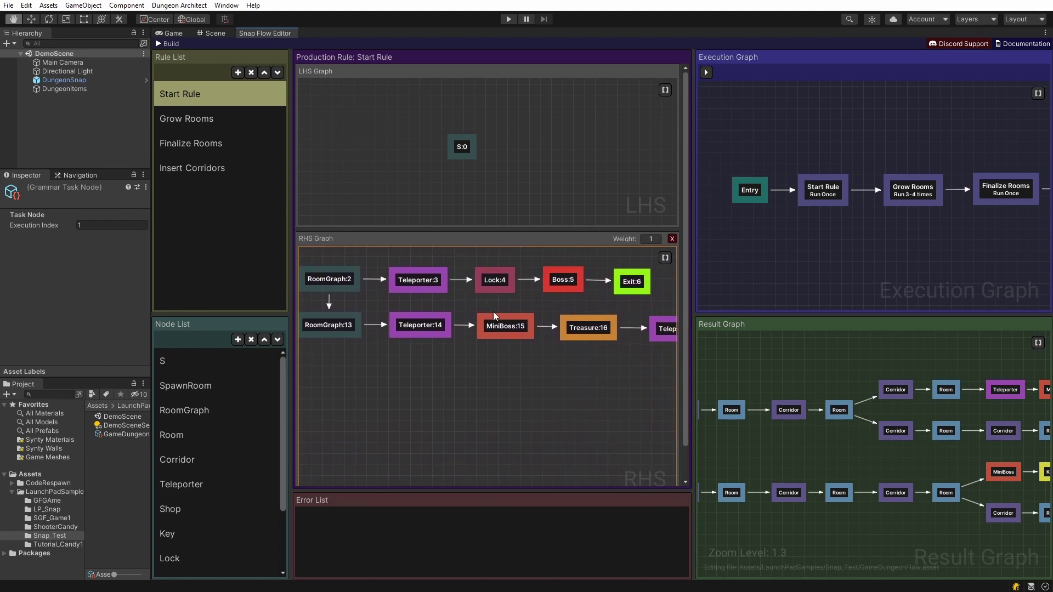
middle_click_drag(590, 331, 534, 349)
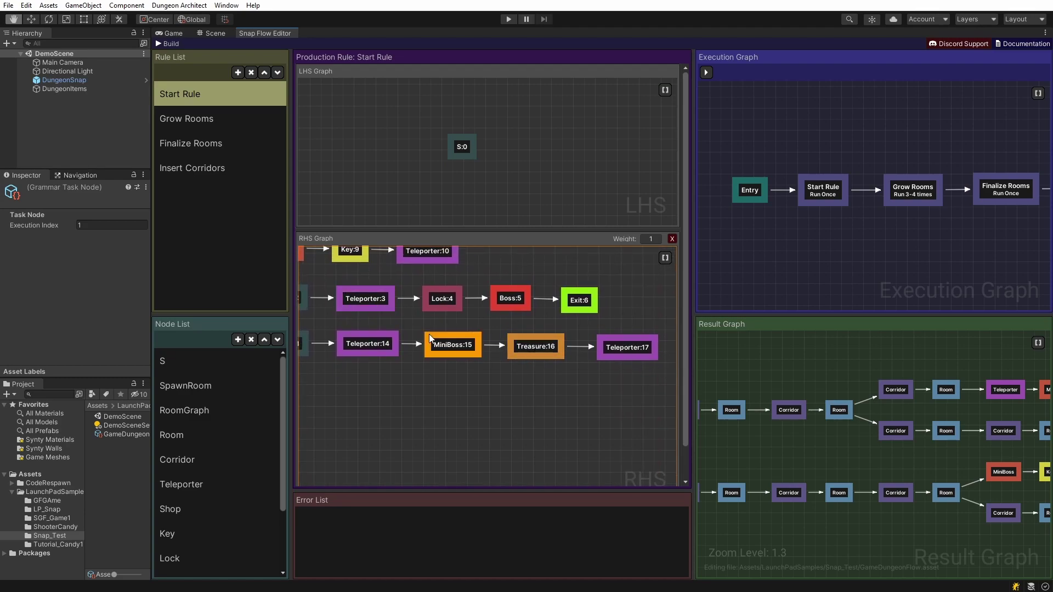
right_click_drag(429, 334, 457, 367)
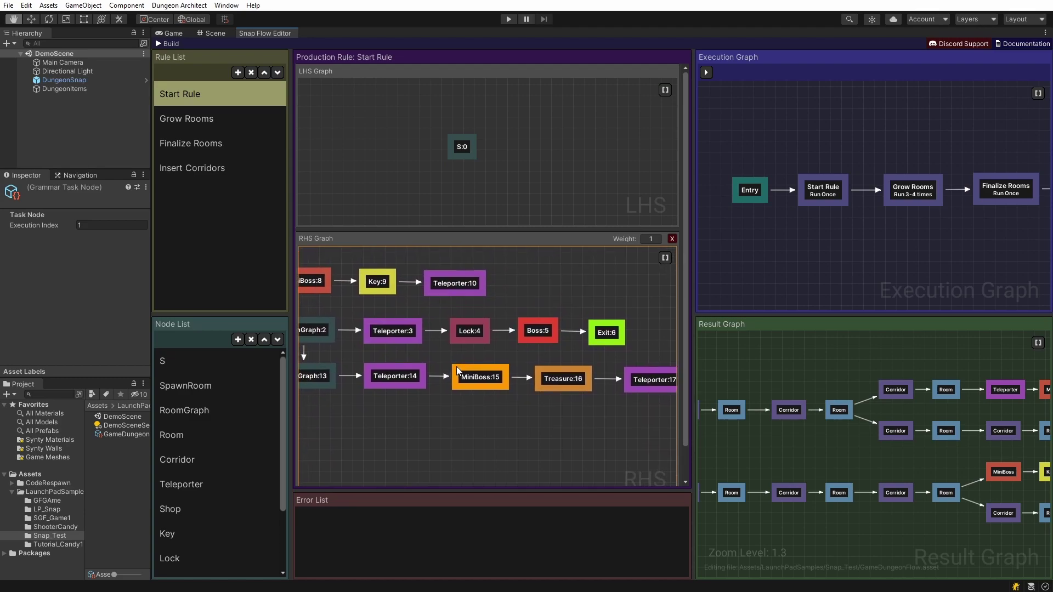
left_click(546, 328)
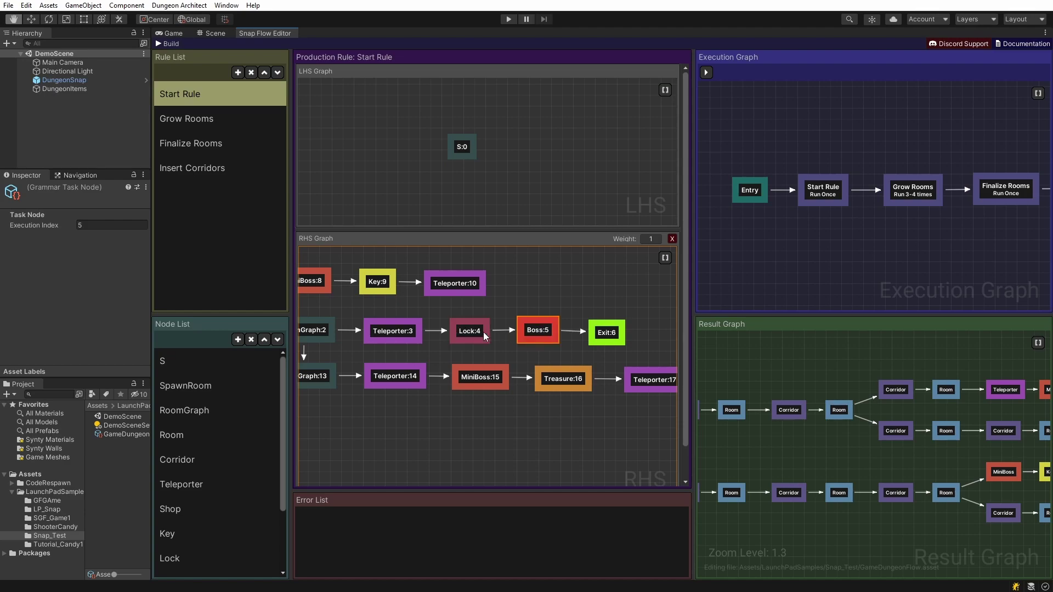
middle_click_drag(533, 338, 609, 322)
left_click(425, 335)
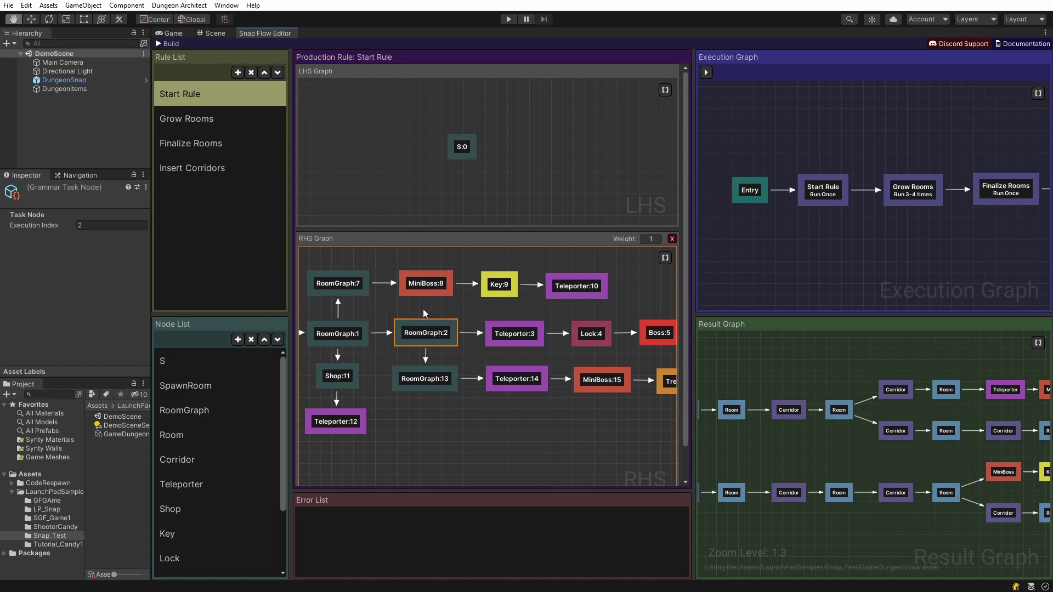
Examine the Grow Rooms rule, comparing the RoomGraph:0 pattern in its LHS graph with its two weighted RHS replacement graphs.
left_click(204, 126)
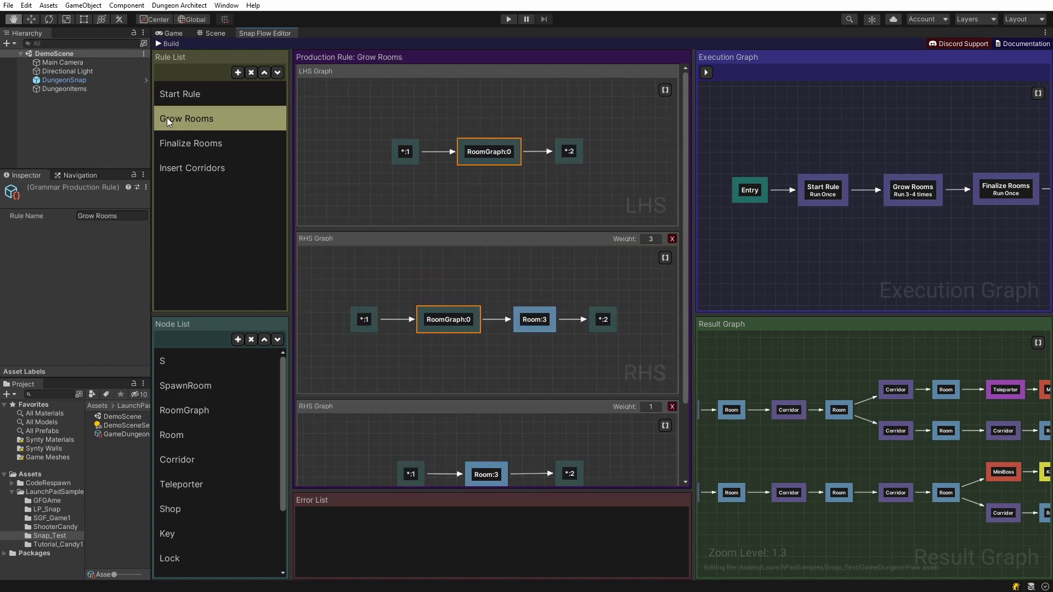
left_click(496, 151)
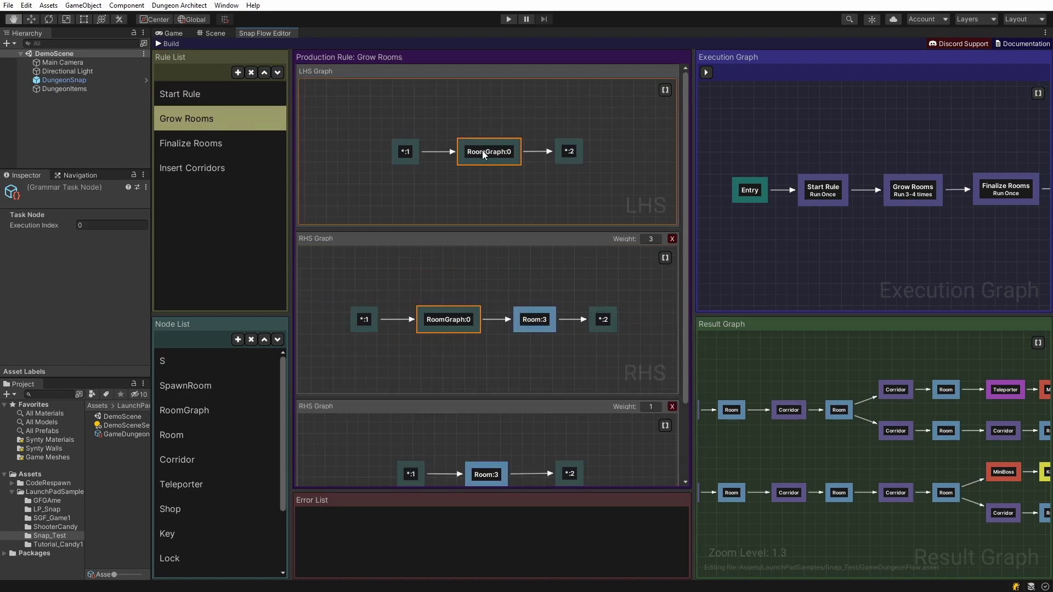
left_click_drag(485, 150, 482, 150)
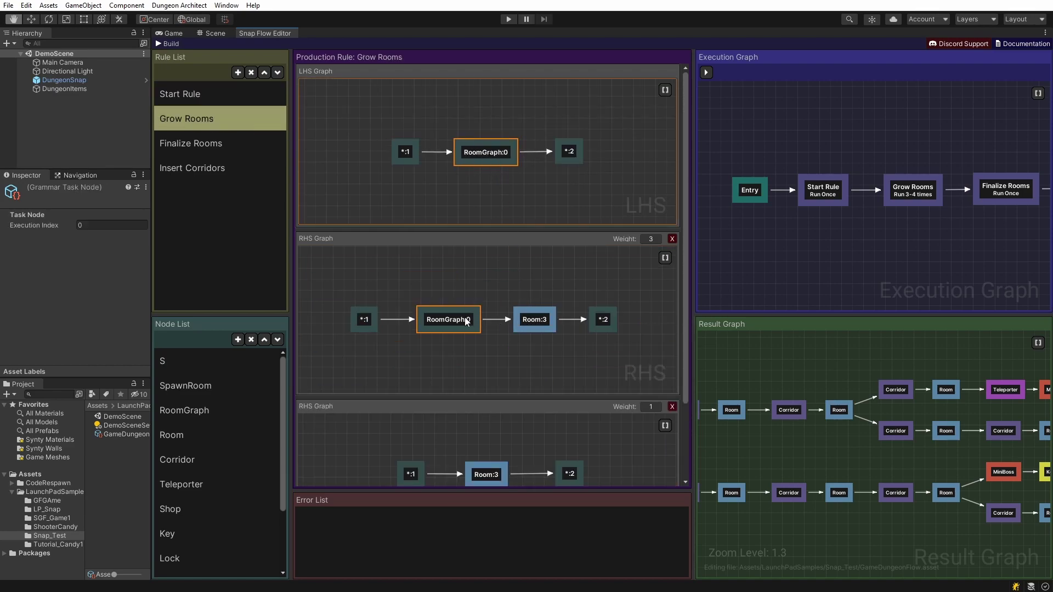
left_click(535, 320)
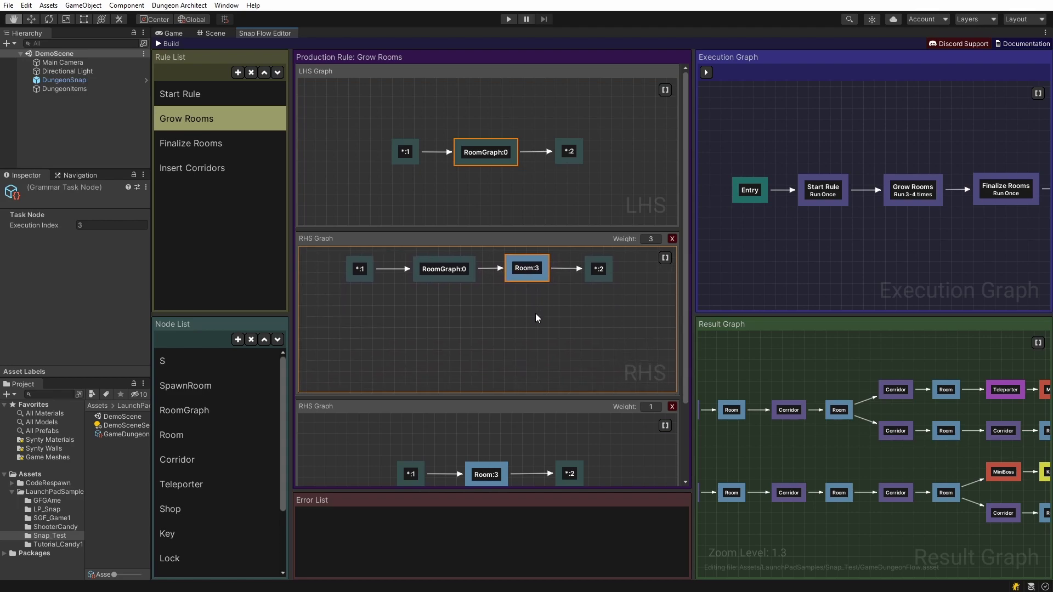
left_click(524, 417)
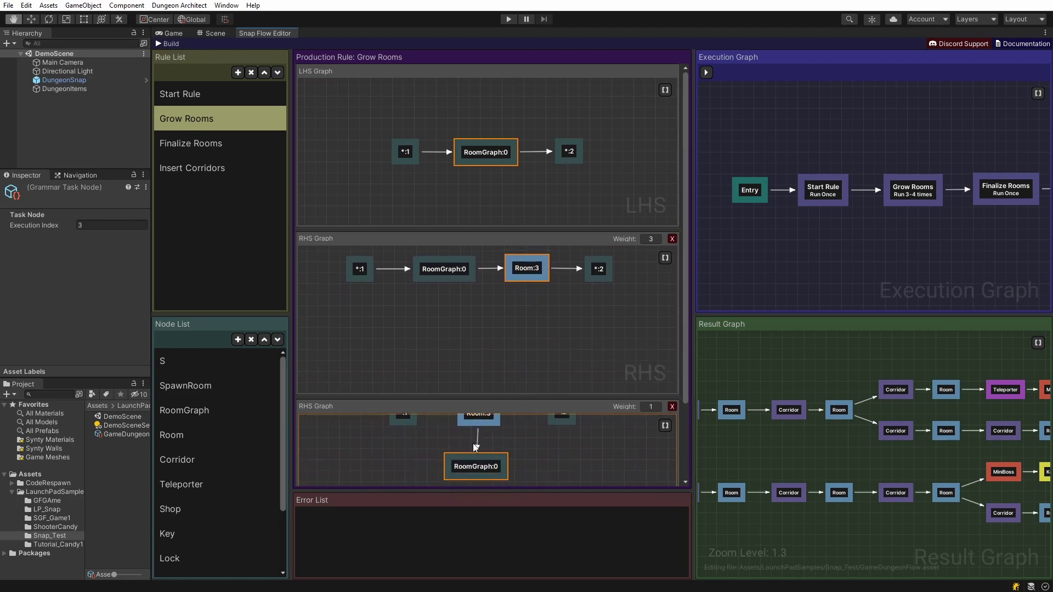
Inspect the Finalize Rooms and Insert Corridors rules, including the Corridor:2 node placed between Room:0 and Room:1.
left_click(216, 144)
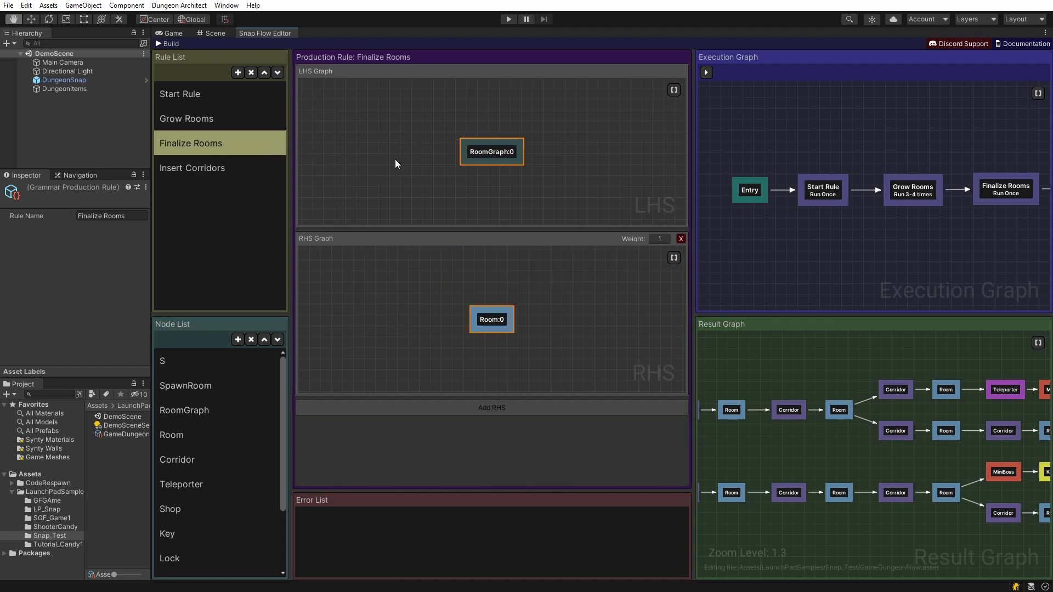
left_click(210, 168)
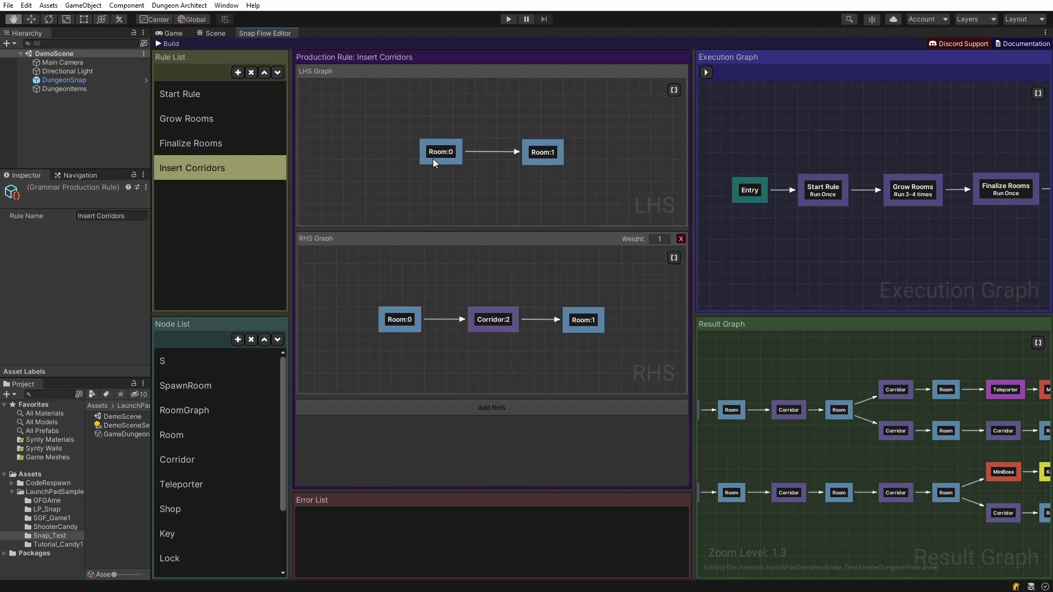
left_click_drag(391, 125, 544, 166)
left_click(492, 177)
left_click(491, 323)
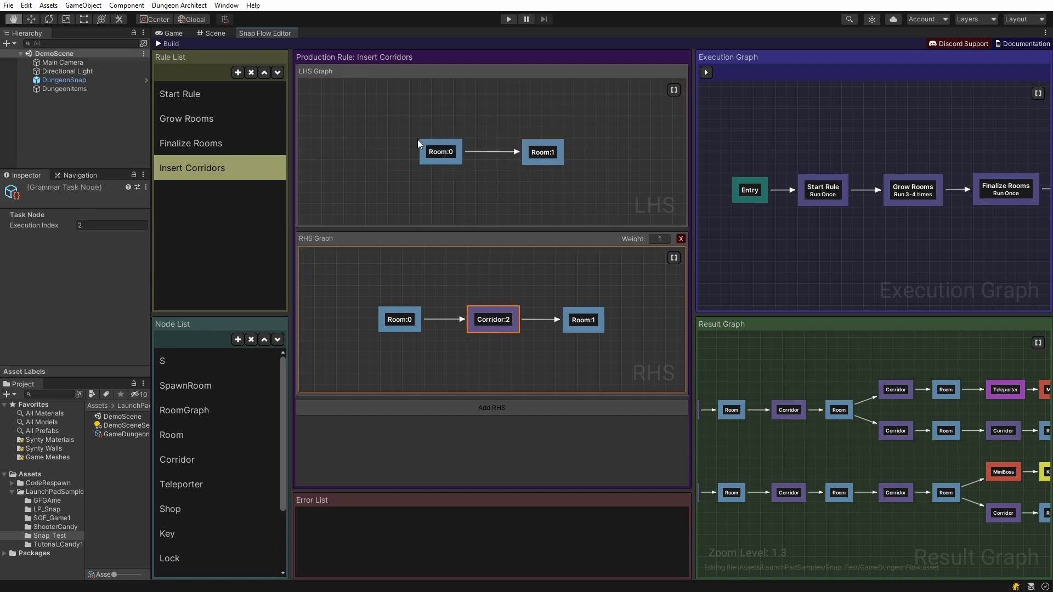
Add extra Start Rule and Grow Rooms nodes above the existing chain in the Execution Graph.
middle_click_drag(670, 217, 640, 215)
middle_click_drag(809, 216, 787, 210)
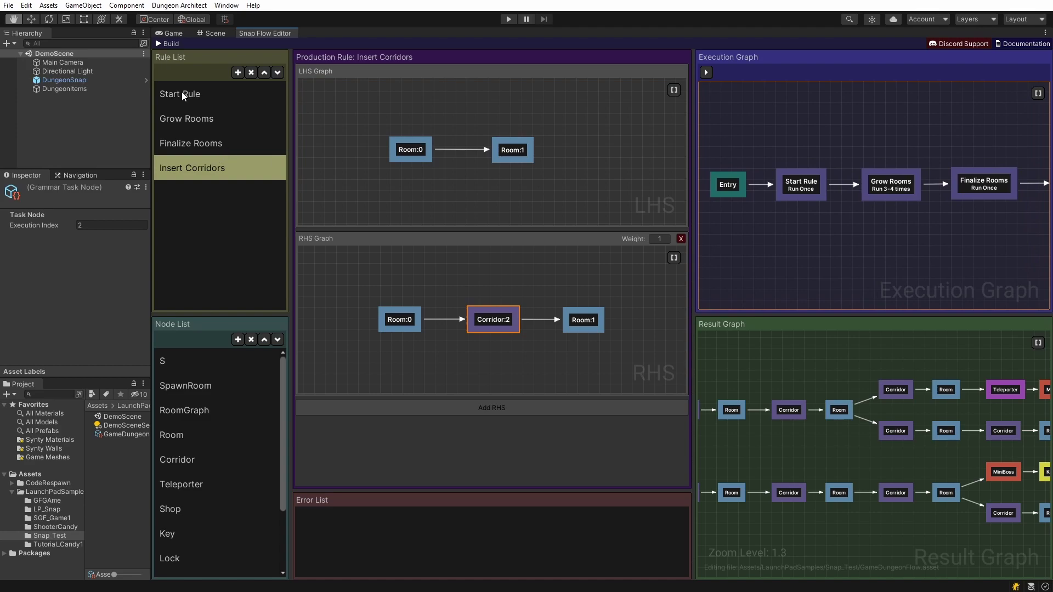
left_click_drag(182, 93, 840, 125)
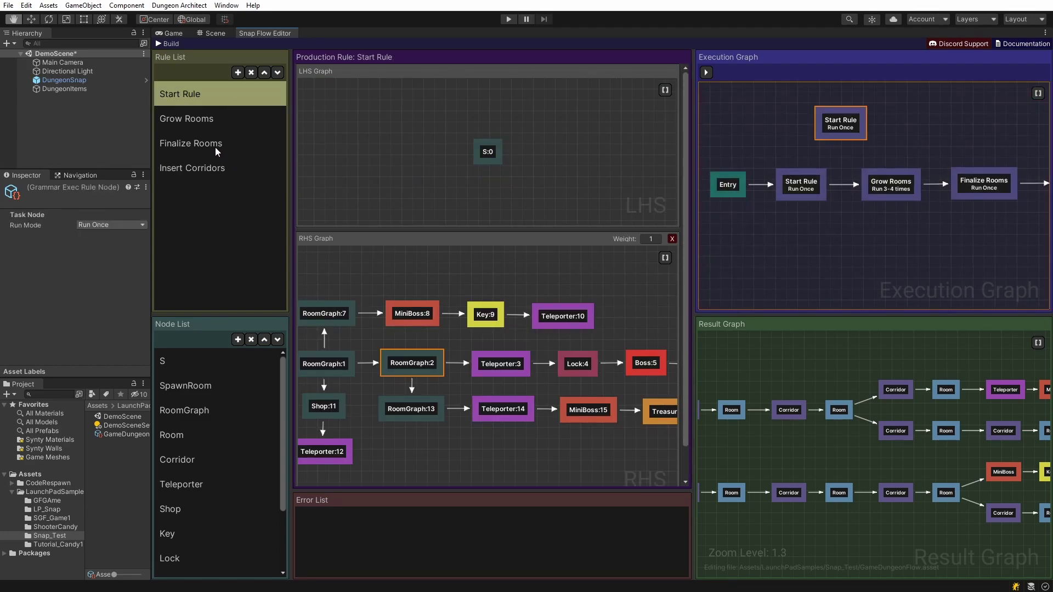
left_click(187, 119)
left_click_drag(186, 119, 966, 134)
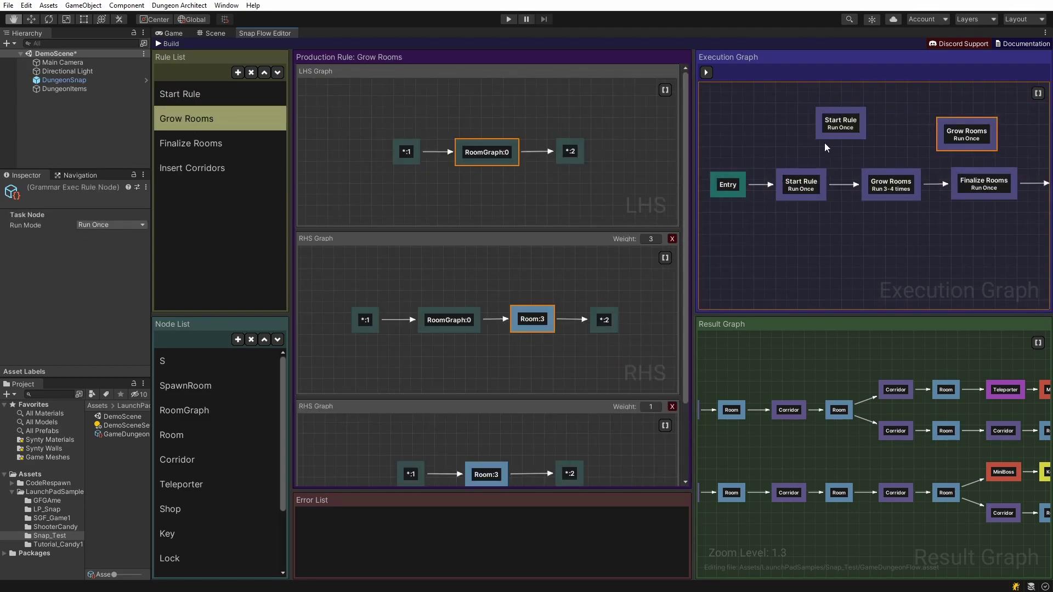
Delete the extra unconnected Grow Rooms and Start Rule nodes from the Execution Graph.
key("Delete")
left_click(859, 127)
key("Delete")
Run the Execution Graph and inspect the Corridor, Room and MiniBoss branches of the generated Result Graph.
middle_click_drag(935, 233, 884, 219)
left_click(706, 73)
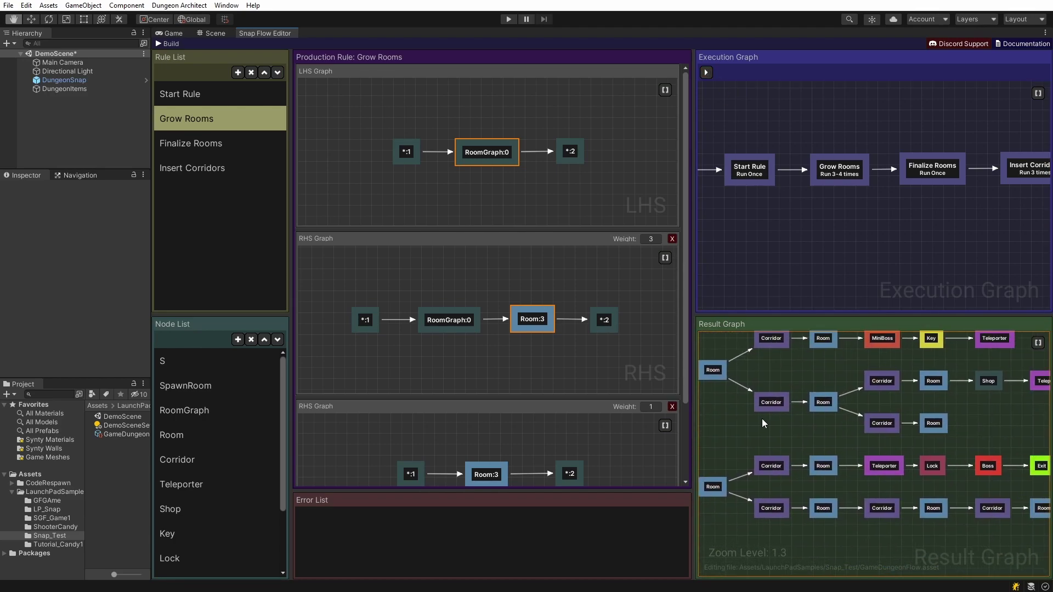
scroll(788, 449, "up", 3)
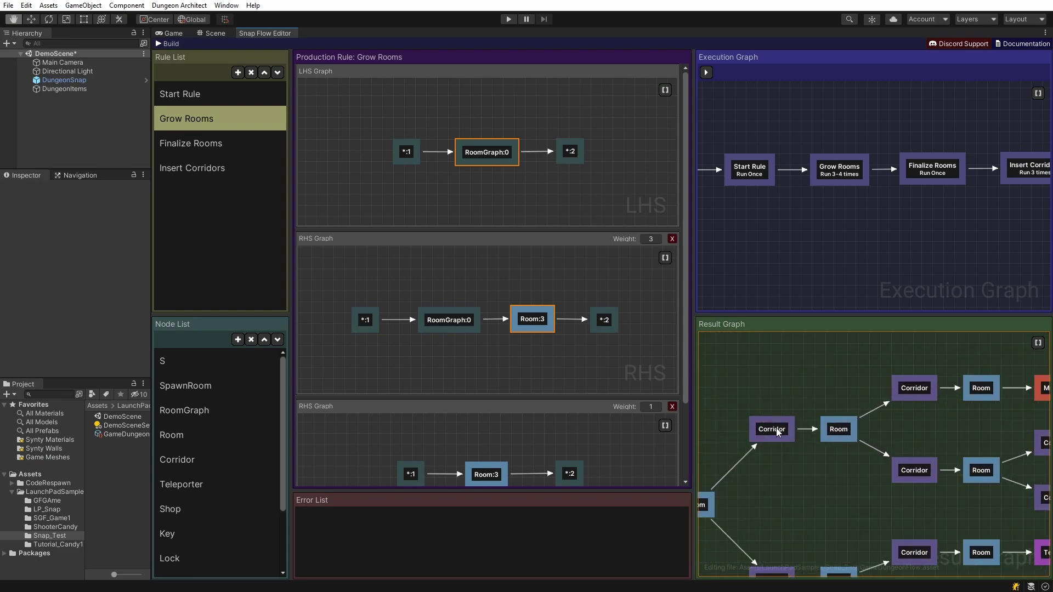
left_click(775, 428)
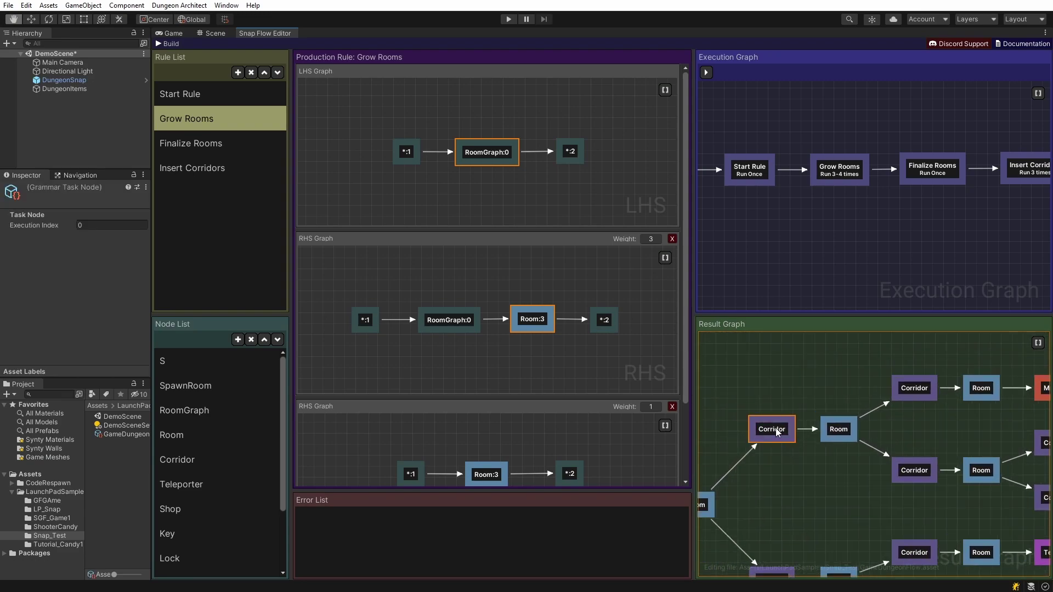
left_click(837, 430)
middle_click_drag(916, 441, 792, 445)
left_click(929, 395)
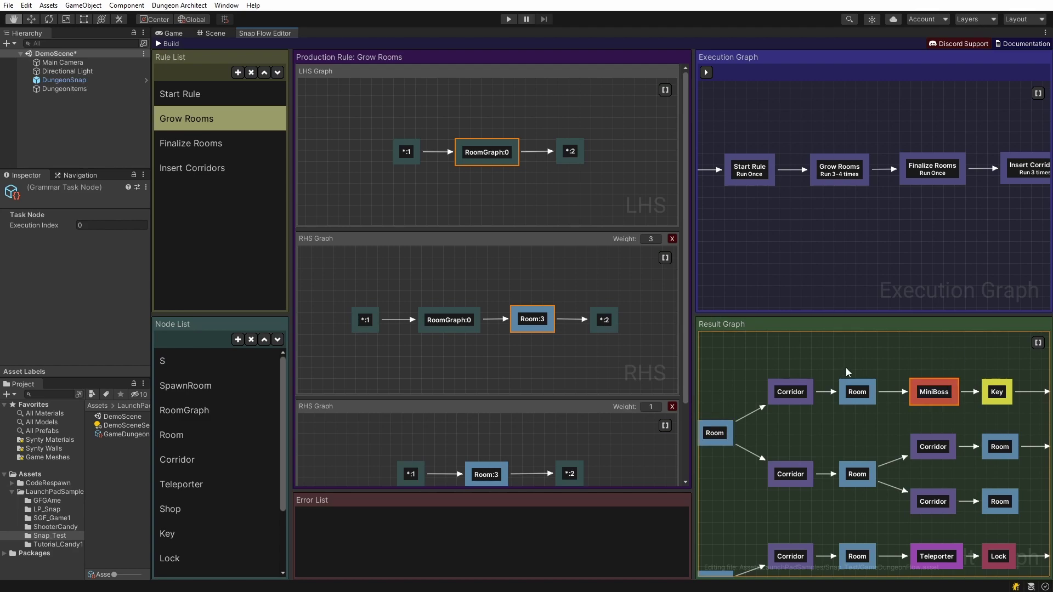
scroll(845, 457, "down", 3)
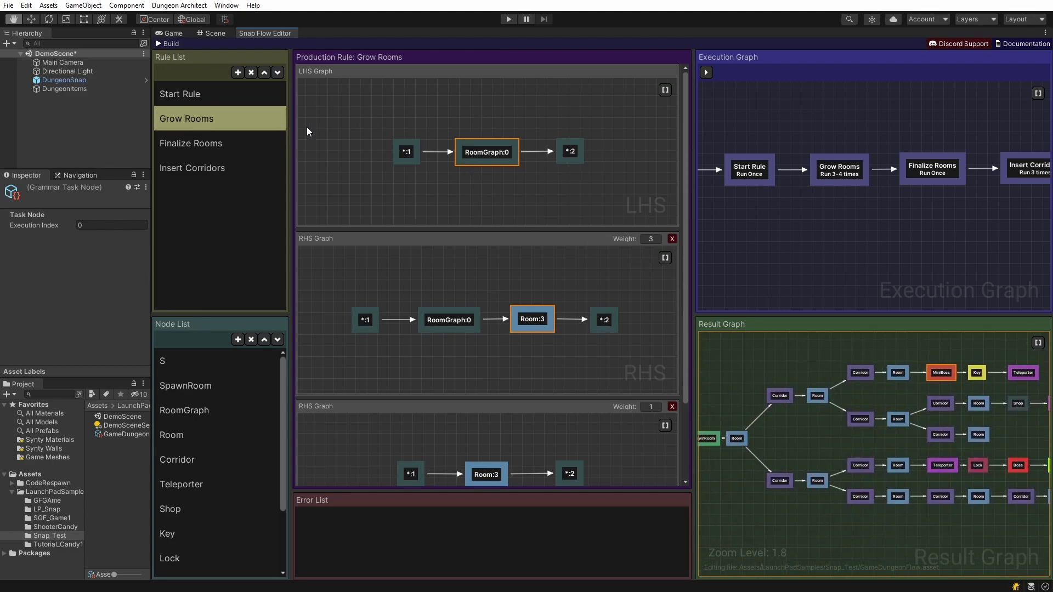
middle_click_drag(863, 408, 876, 427)
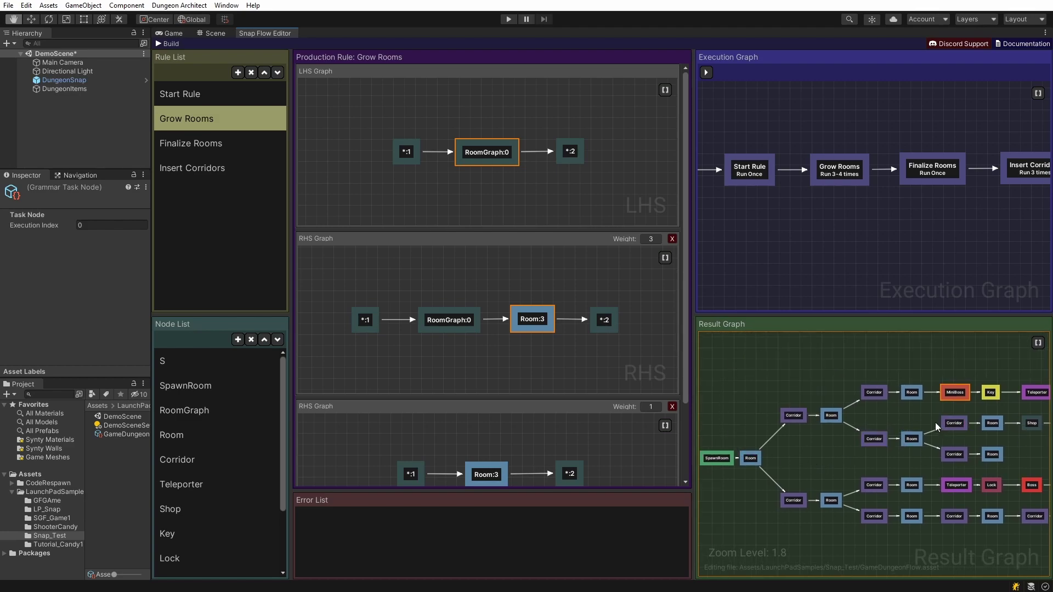
Build the dungeon from the DungeonSnap object in the Scene view and look over its complete layout.
left_click(211, 33)
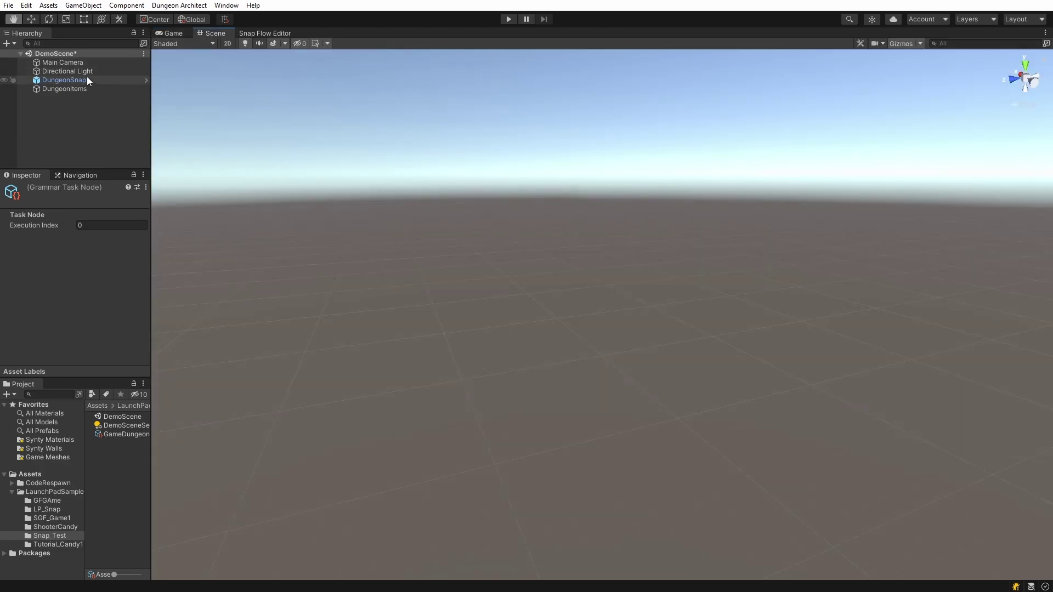
left_click(87, 80)
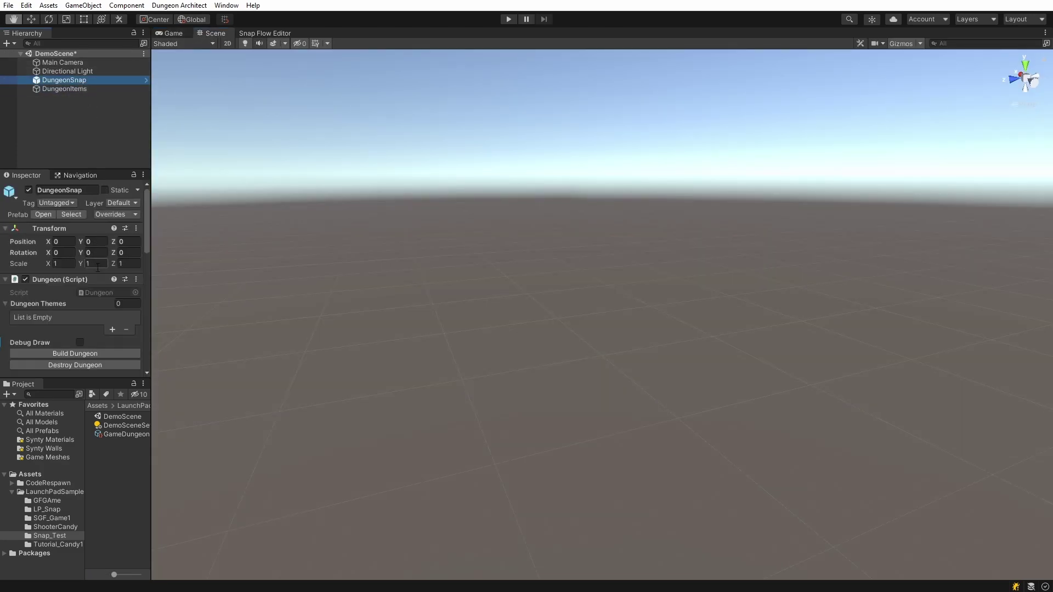
left_click(73, 353)
left_click_drag(447, 327, 1027, 461, "alt")
scroll(1027, 460, "down", 10)
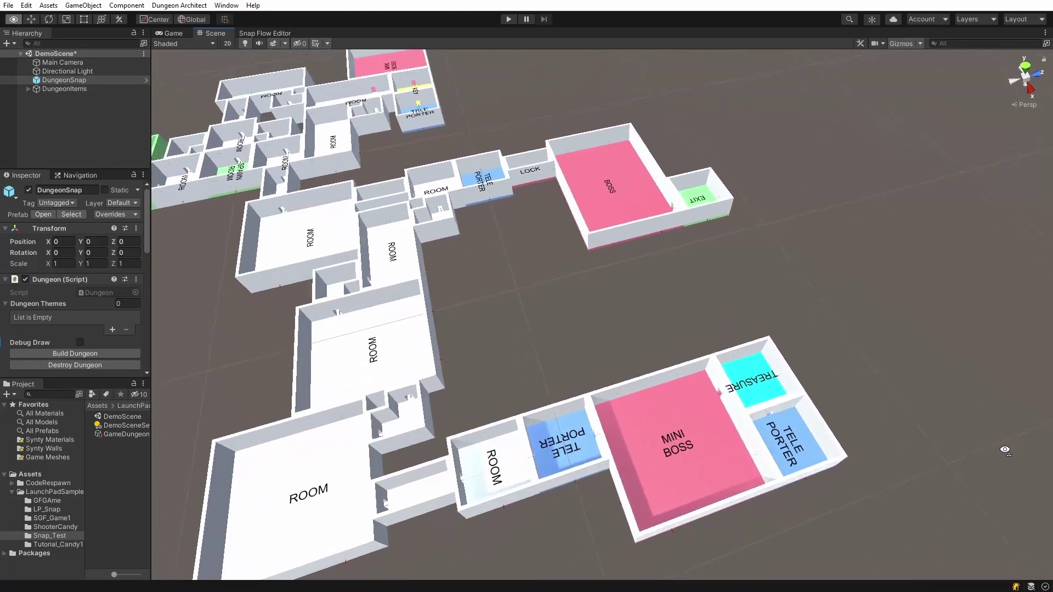
right_click_drag(1015, 446, 1015, 446)
key("s")
key("a")
key("s")
key("a")
right_click_drag(496, 283, 496, 284)
Review the Start Rule's RHS graph in the Snap Flow Editor and return to the built dungeon in the Scene view.
left_click(258, 32)
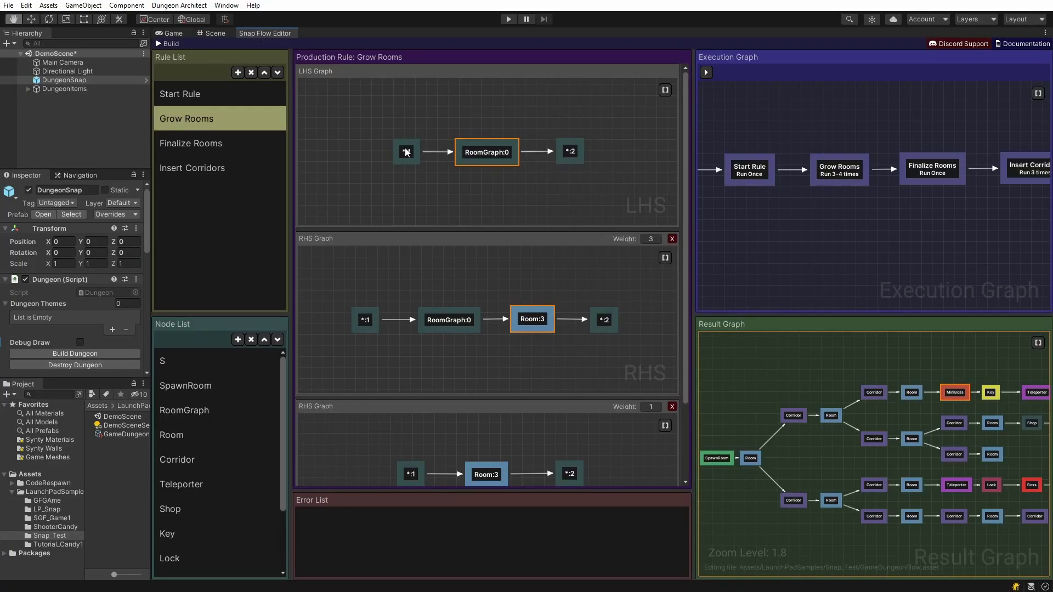
left_click(204, 100)
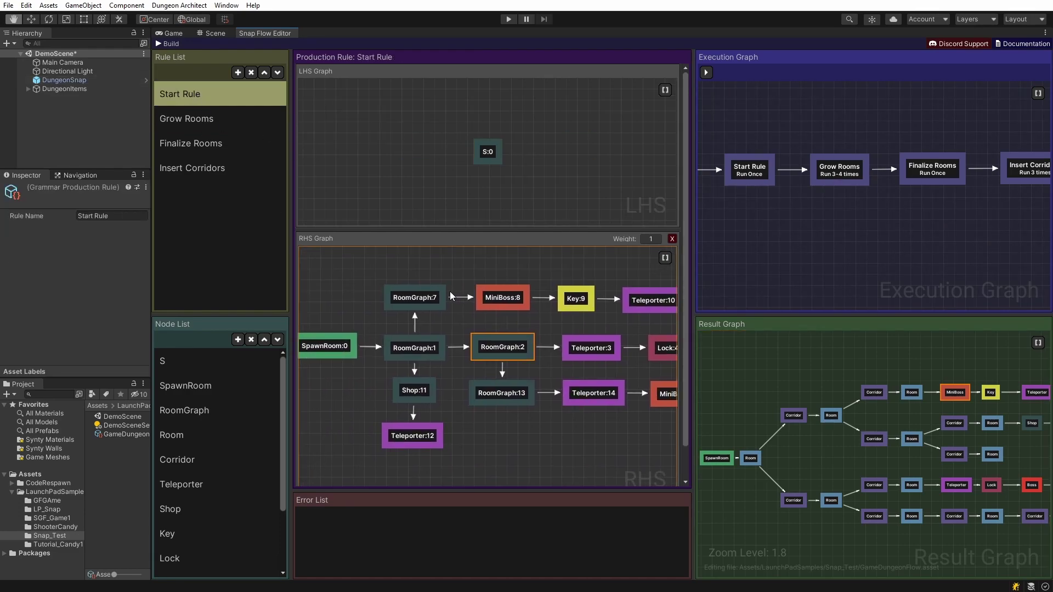
left_click(212, 31)
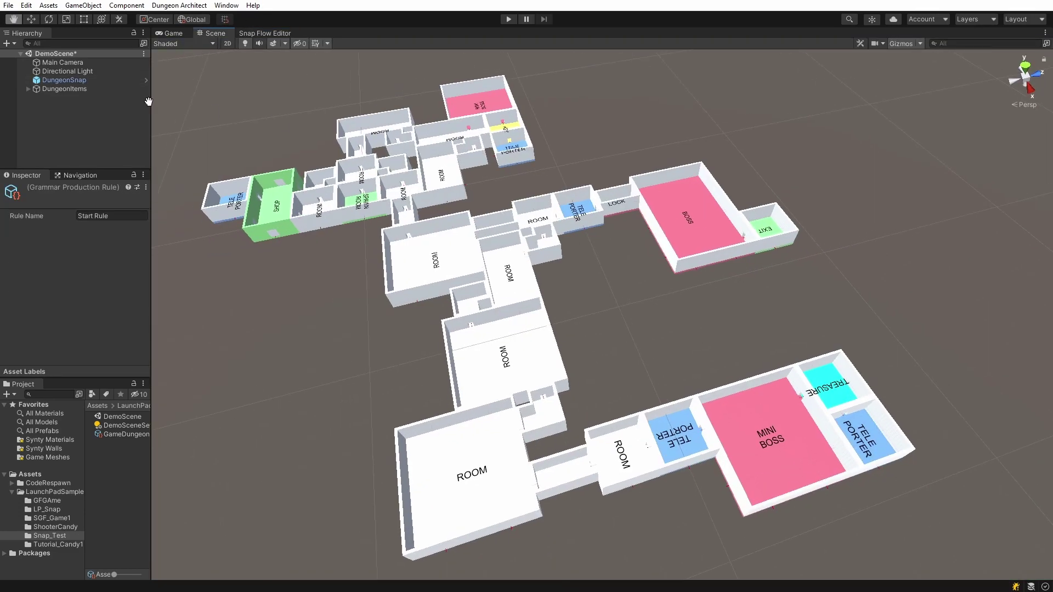
Set DungeonSnap's Snap Config seed to 4, rebuild the dungeon and view its layout.
left_click(71, 82)
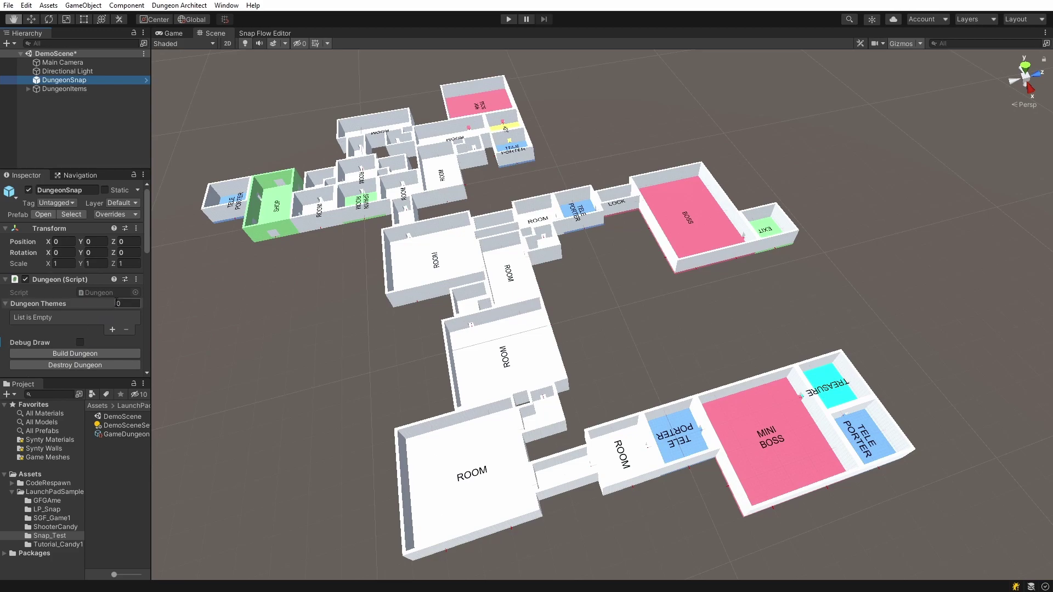
scroll(107, 291, "down", 5)
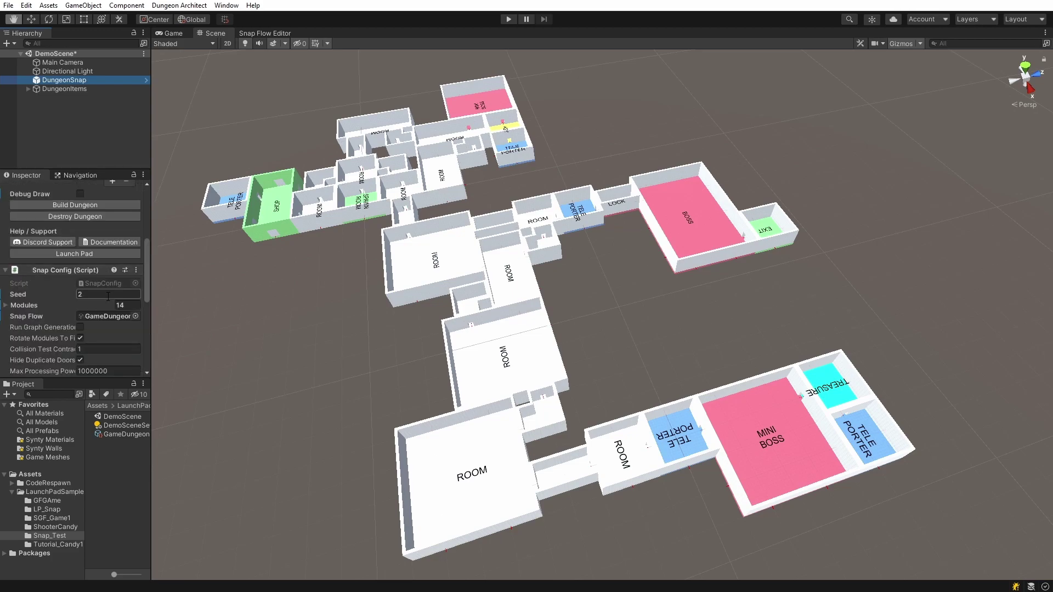
left_click(99, 297)
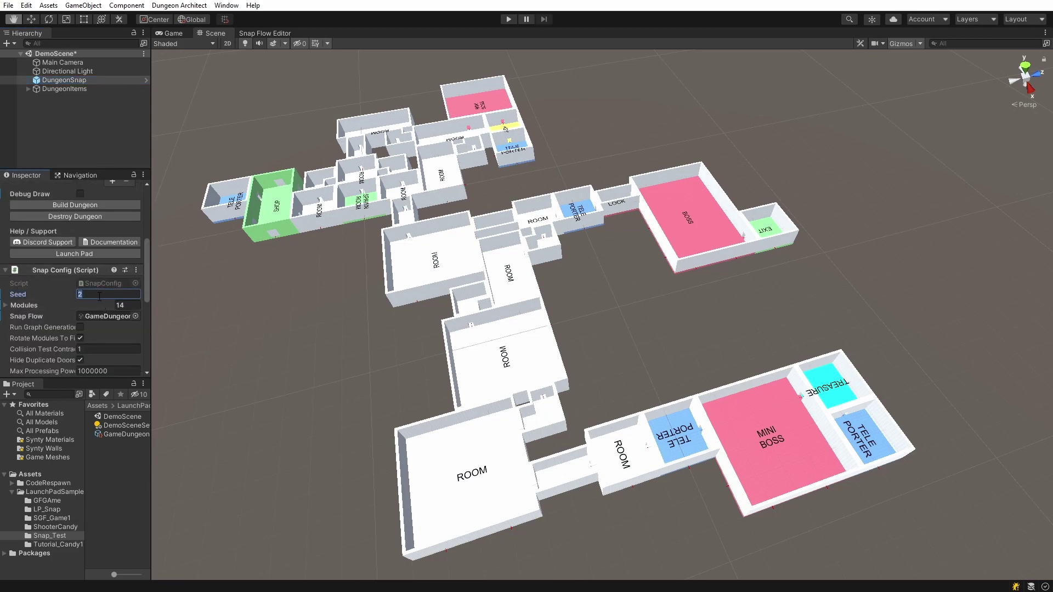
scroll(74, 269, "up", 4)
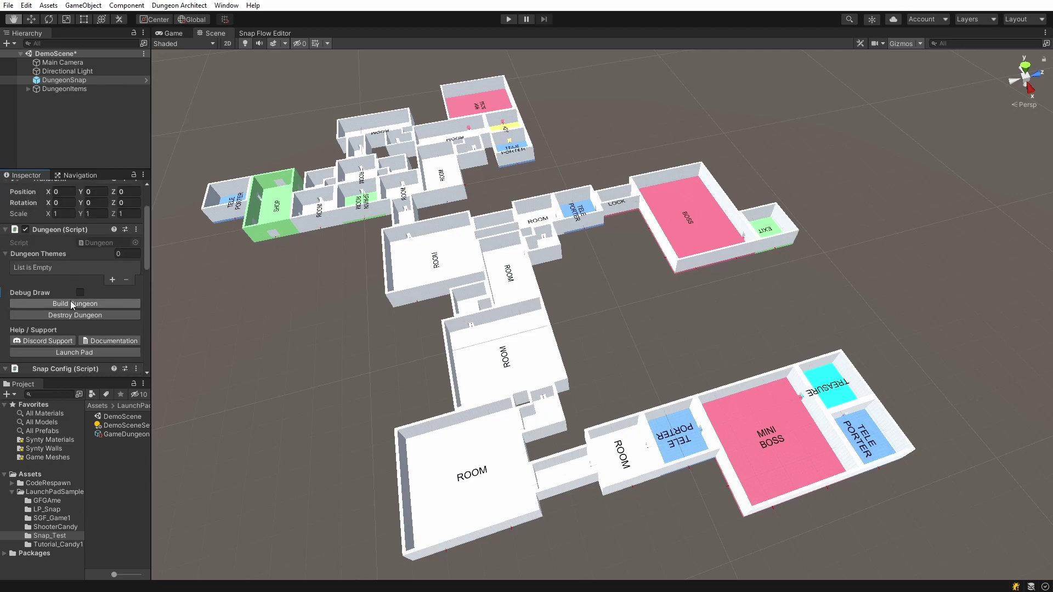
left_click(71, 303)
right_click_drag(428, 261, 351, 224)
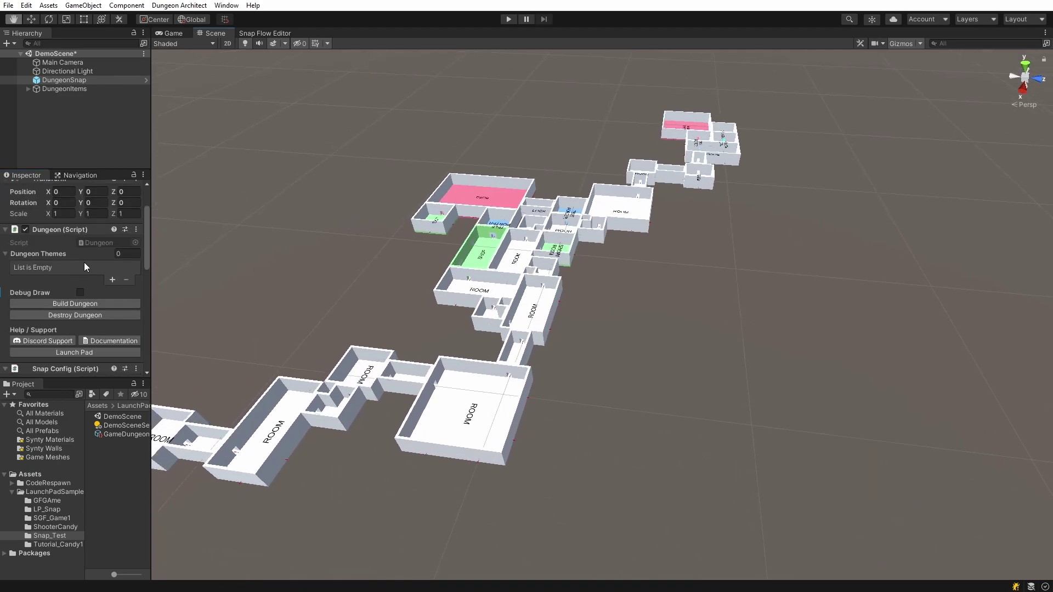
Rebuild the DungeonSnap dungeon once more and look over the newly generated layout.
scroll(98, 324, "down", 4)
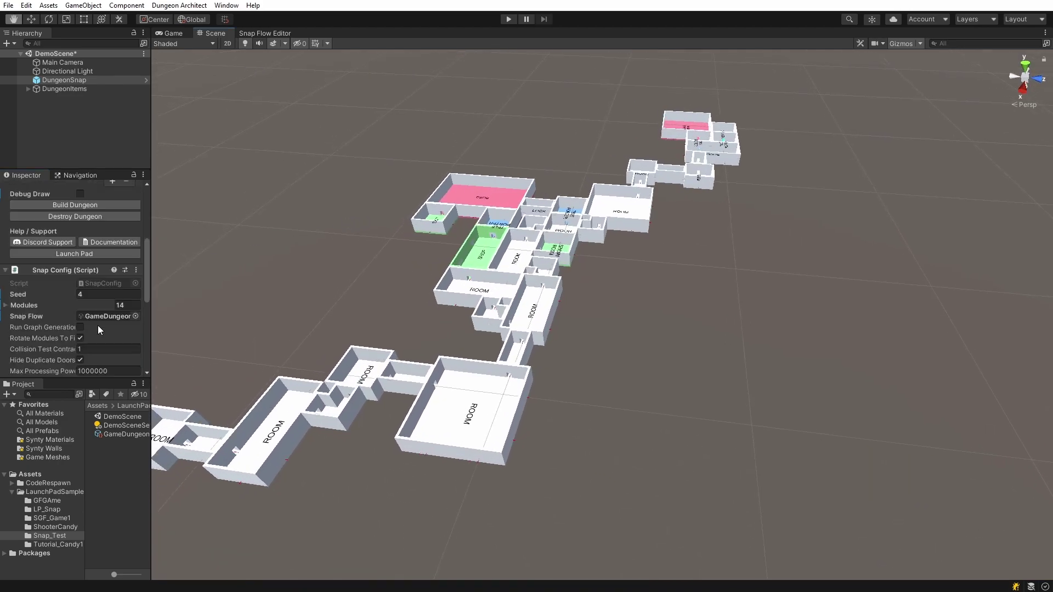
left_click(77, 206)
right_click_drag(377, 256, 496, 273)
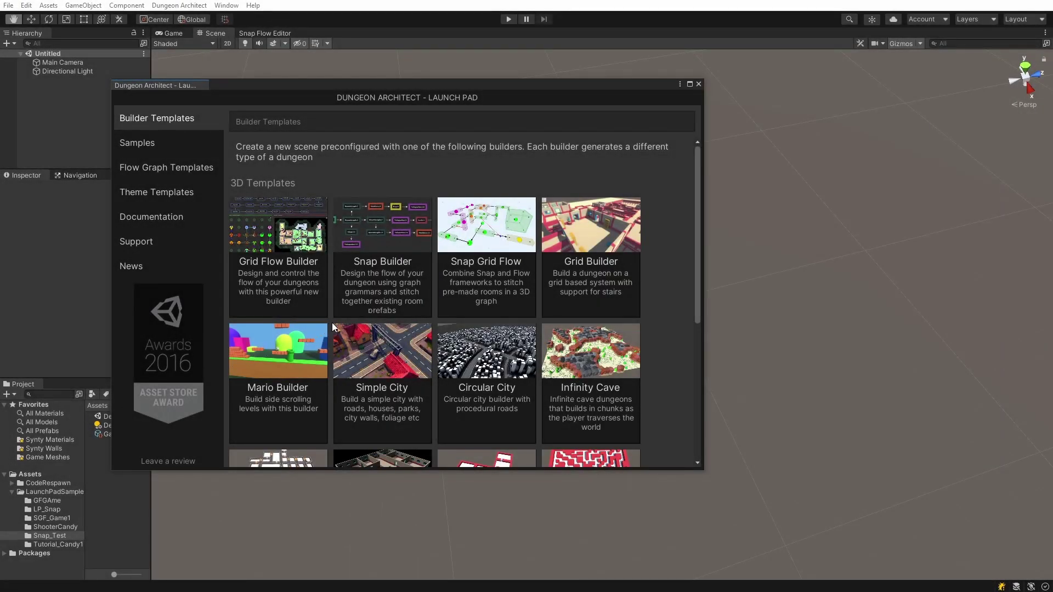
Browse the 3D builder templates in the Dungeon Architect Launch Pad.
scroll(366, 324, "down", 3)
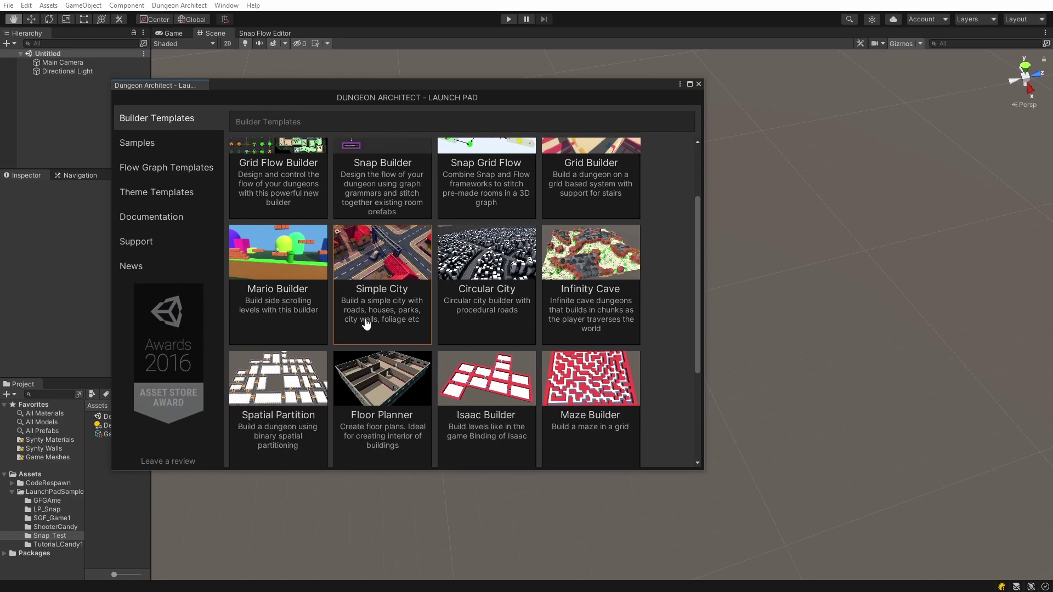